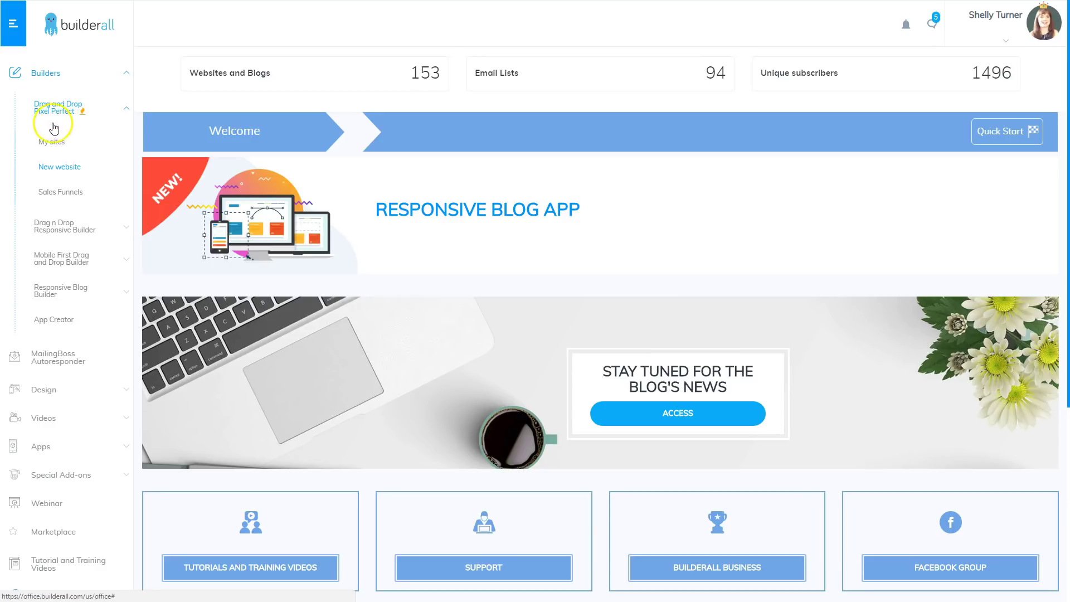
Start a new Pixel Perfect website from the Blank Layout Clean template in the Blank Page category
click(54, 171)
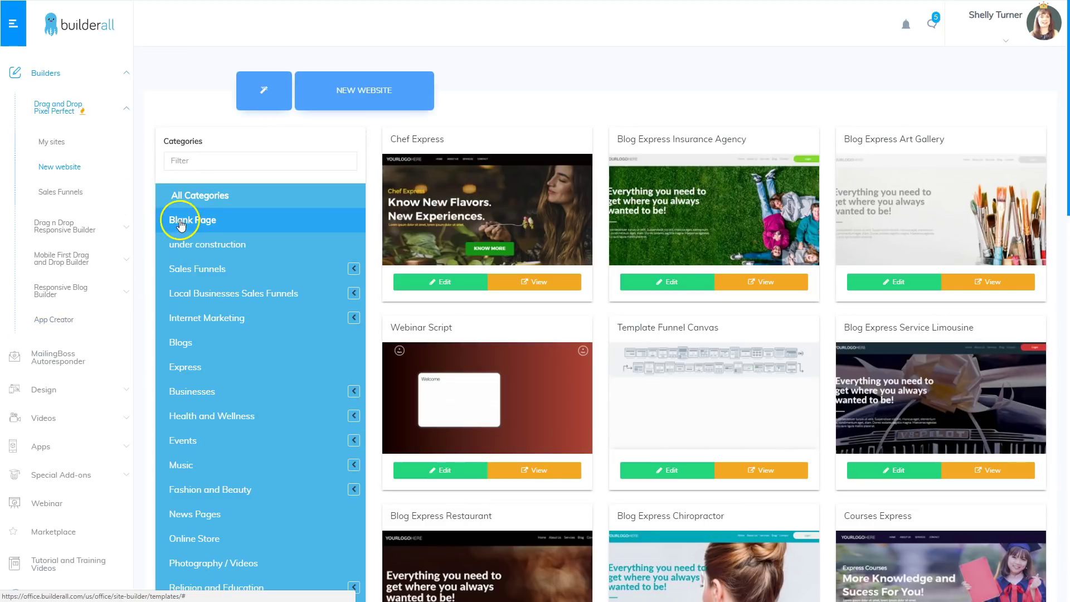
click(202, 220)
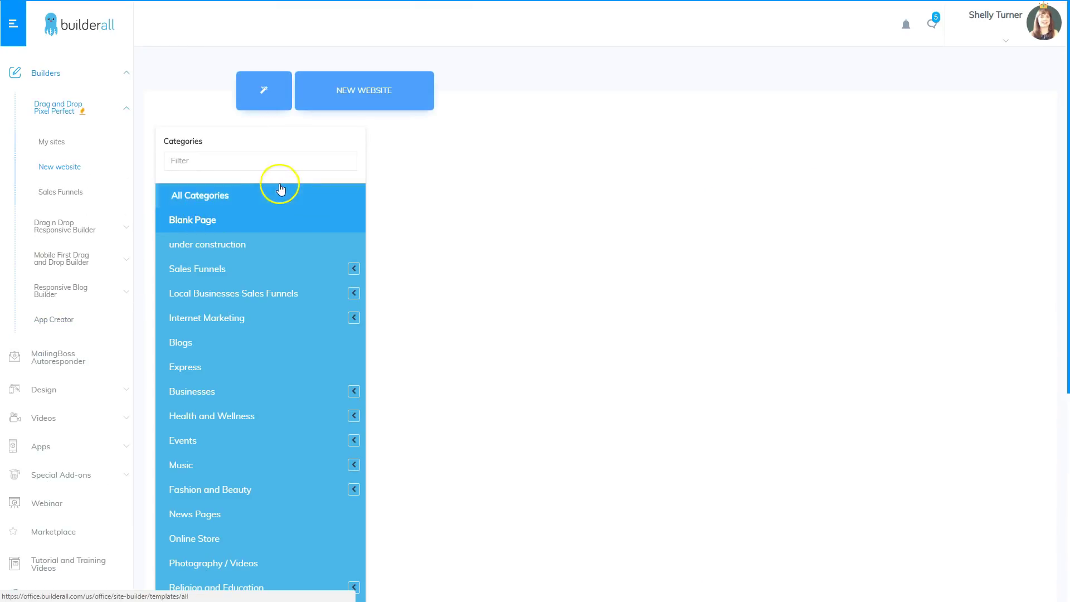
scroll(743, 392, down, 5)
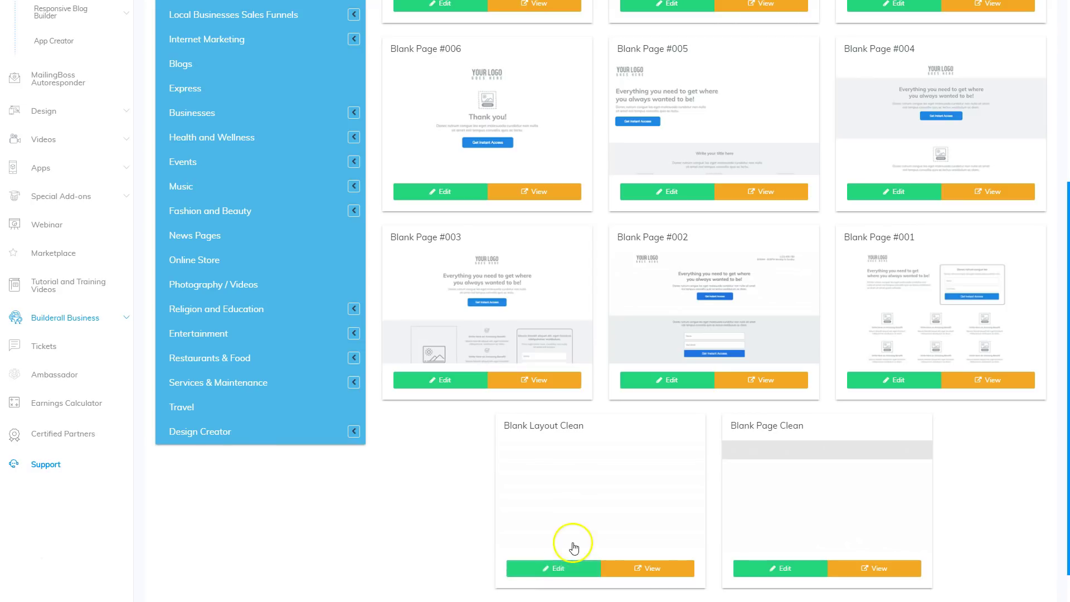
click(556, 568)
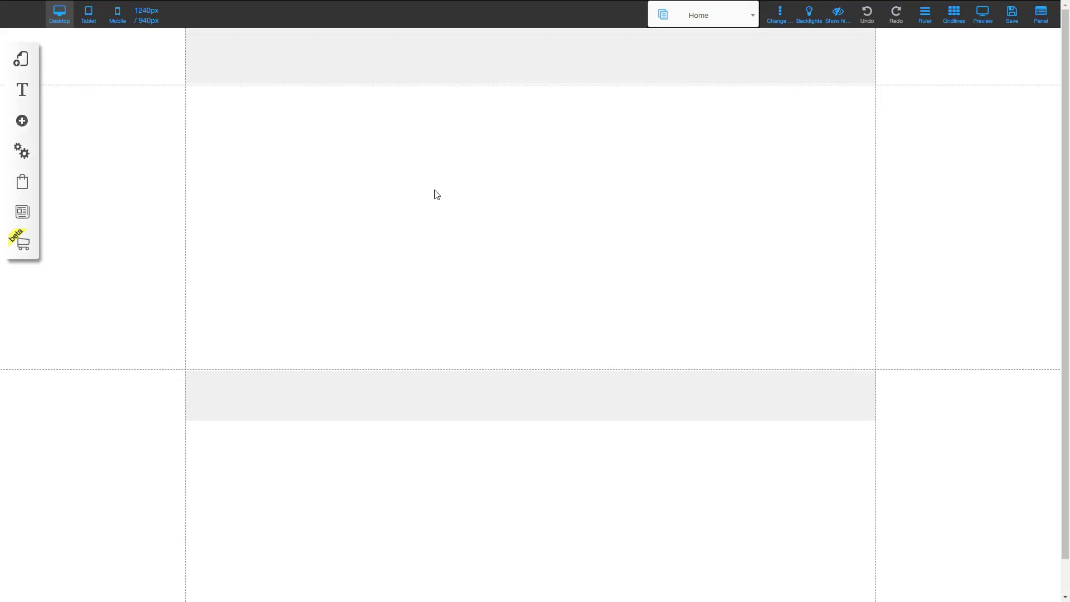
drag(436, 195, 434, 227)
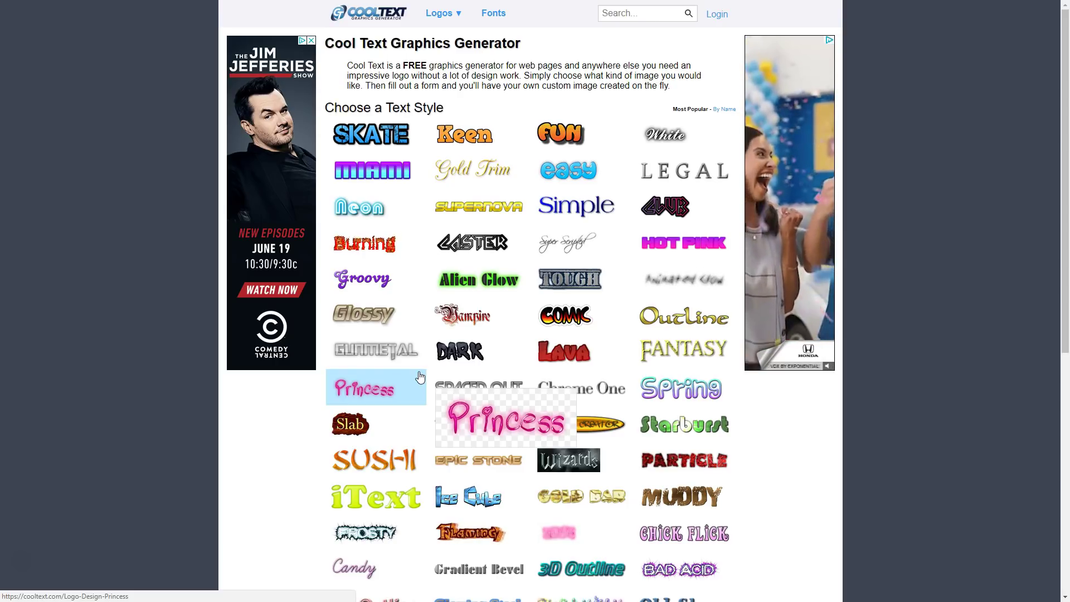
On the Cool Text site, choose the Skate text style and set the logo text to "Social Media"
click(513, 196)
mouse_move(463, 316)
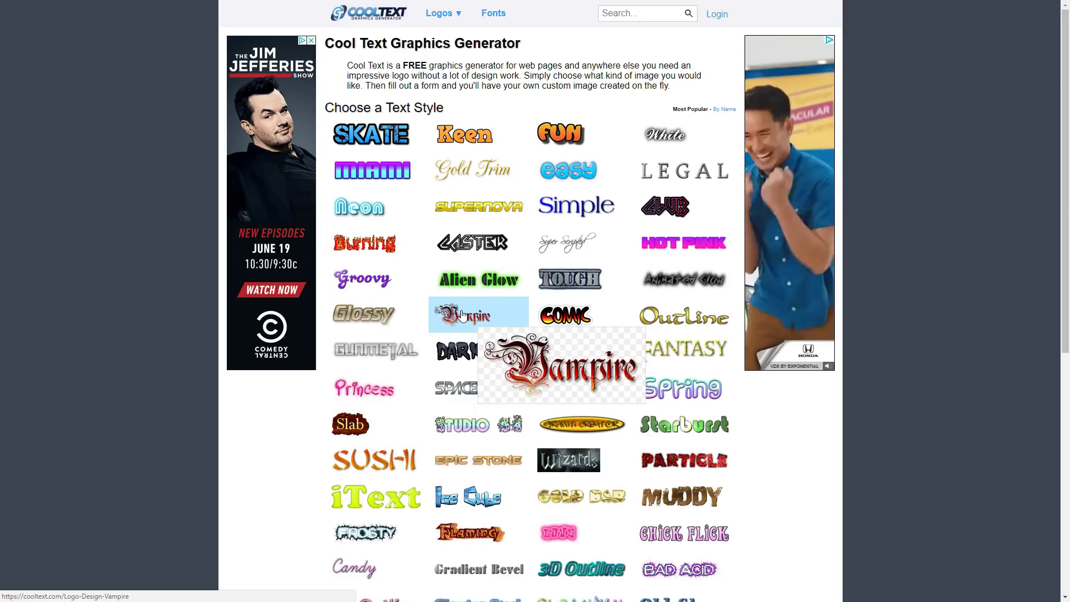
mouse_move(356, 465)
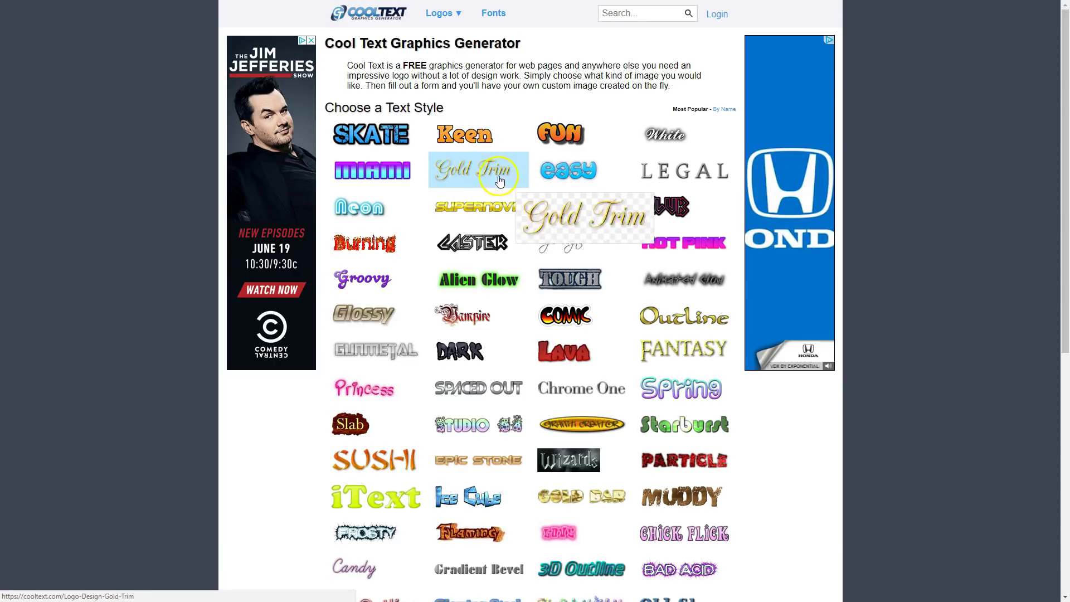
click(566, 207)
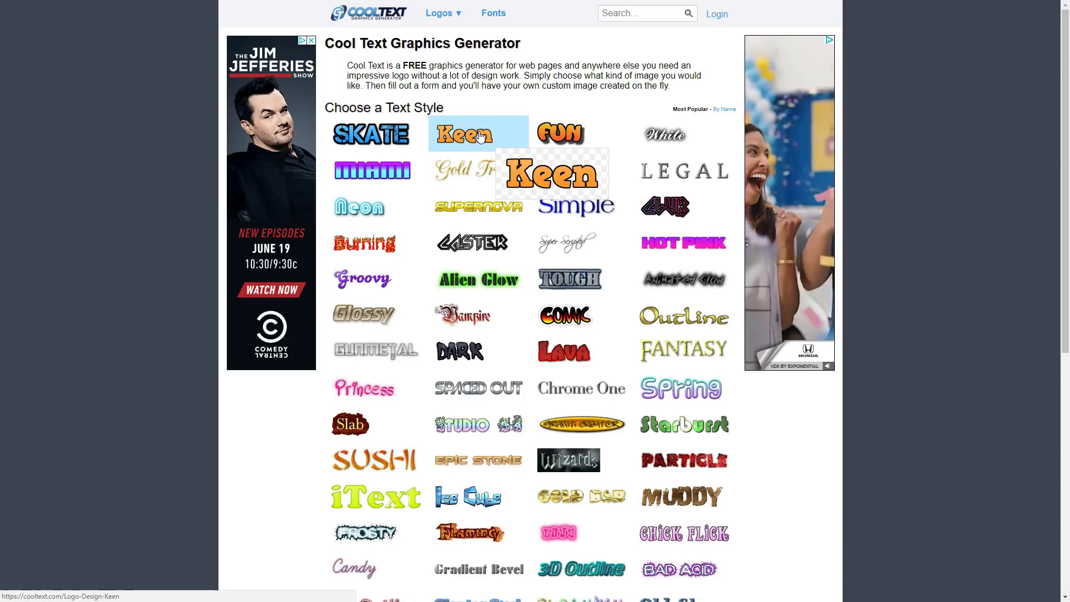
click(383, 136)
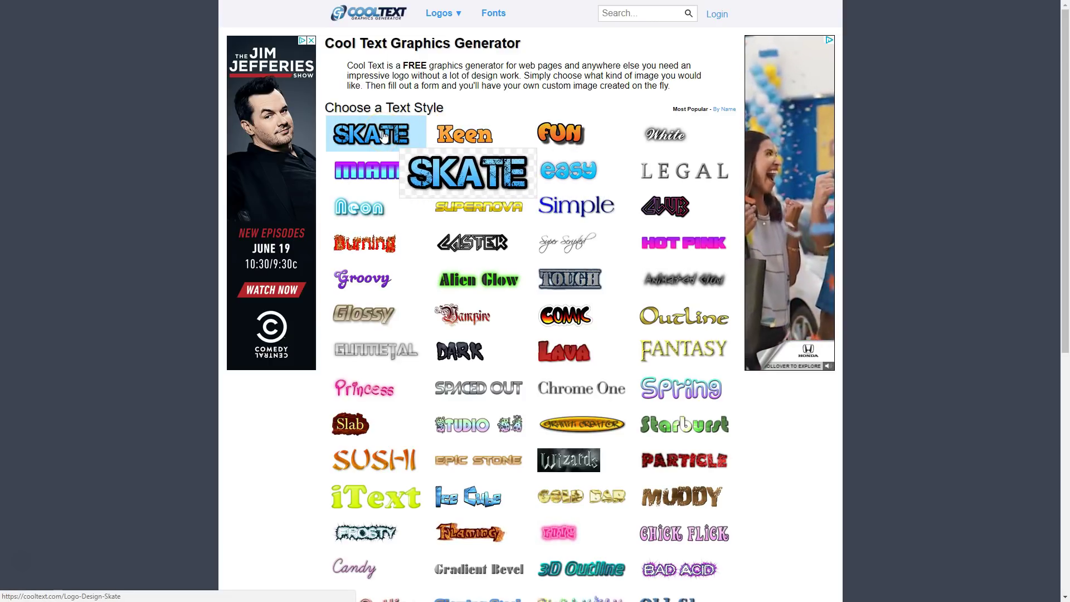
click(387, 130)
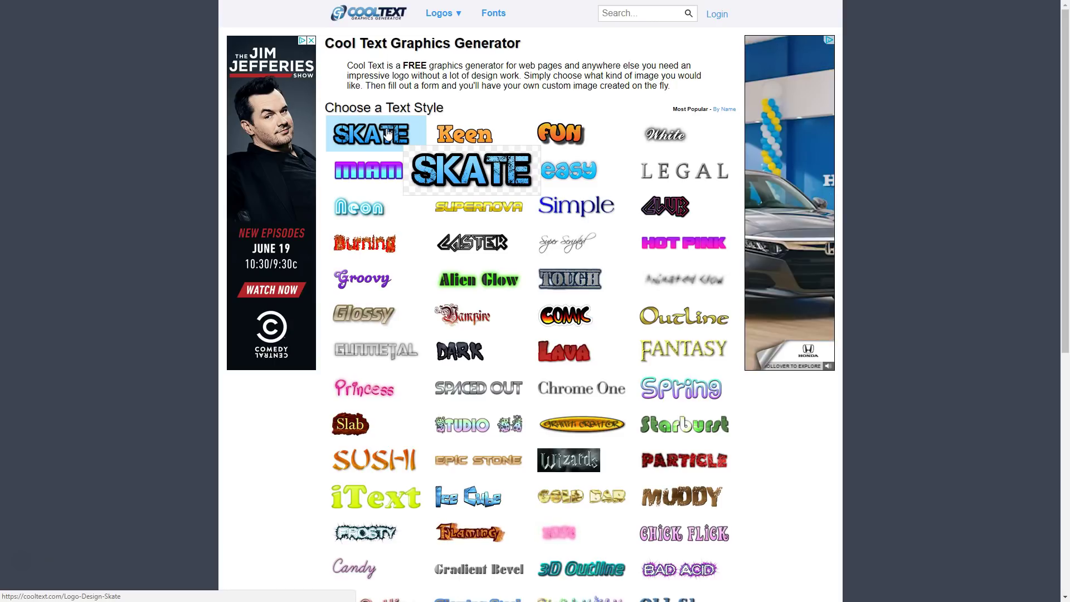
click(386, 130)
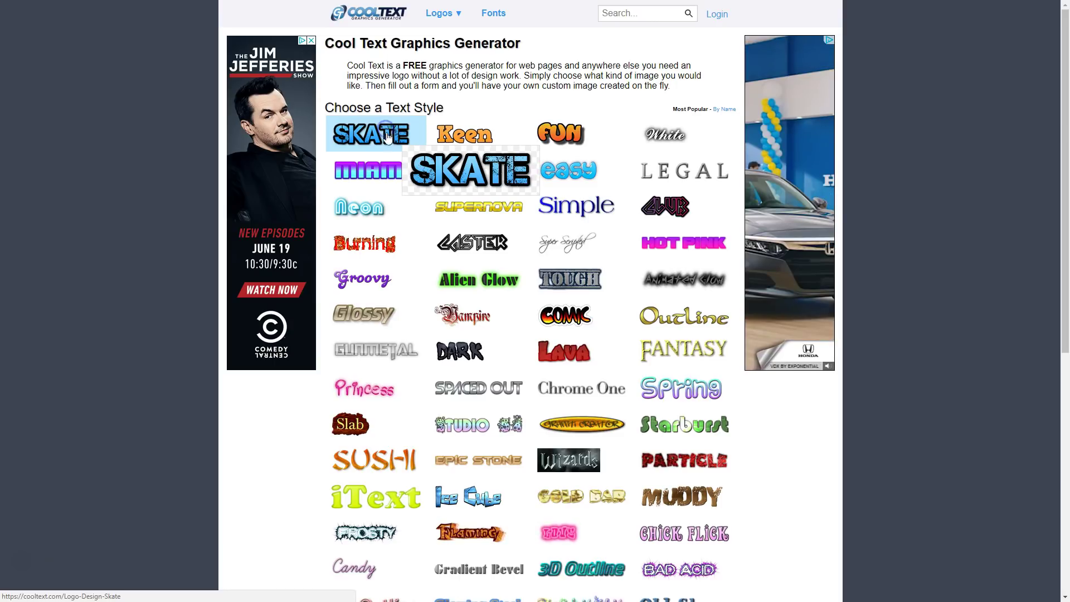
click(496, 255)
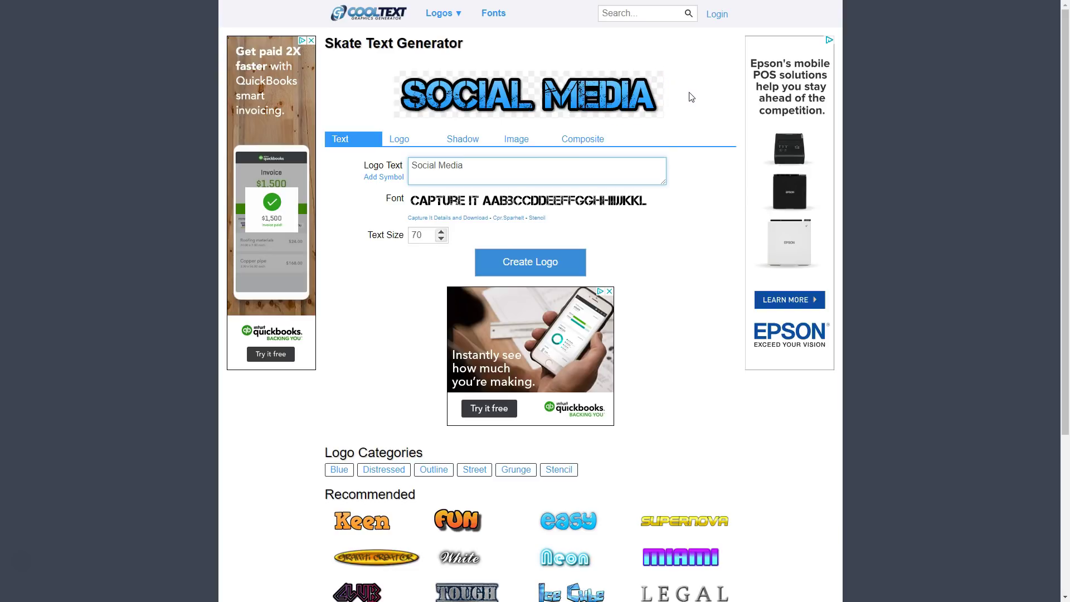
Try a logo outline width of 2, and return it to 5
click(399, 140)
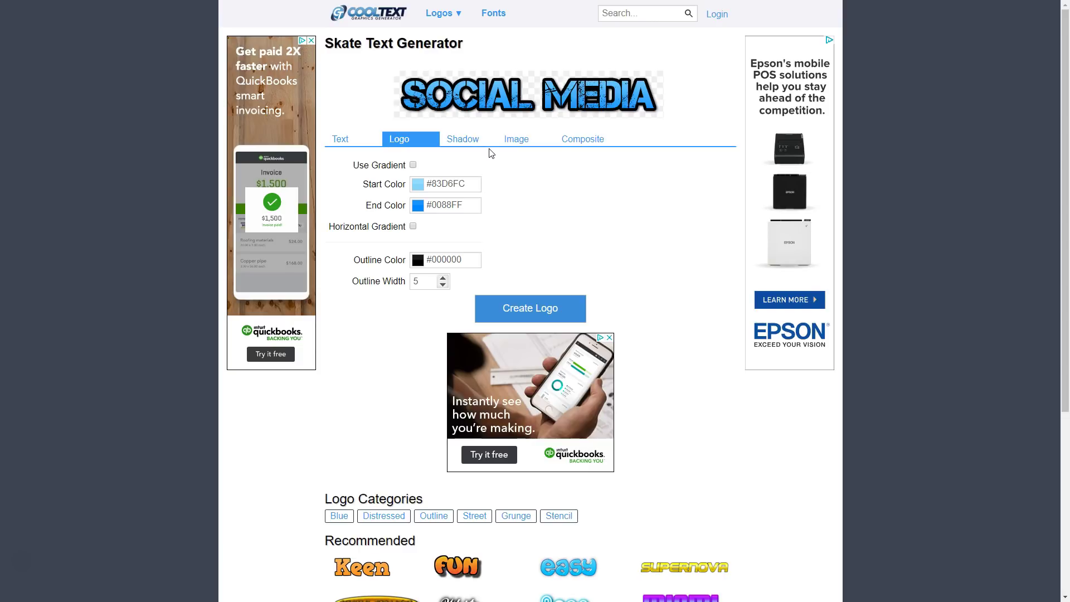
click(443, 287)
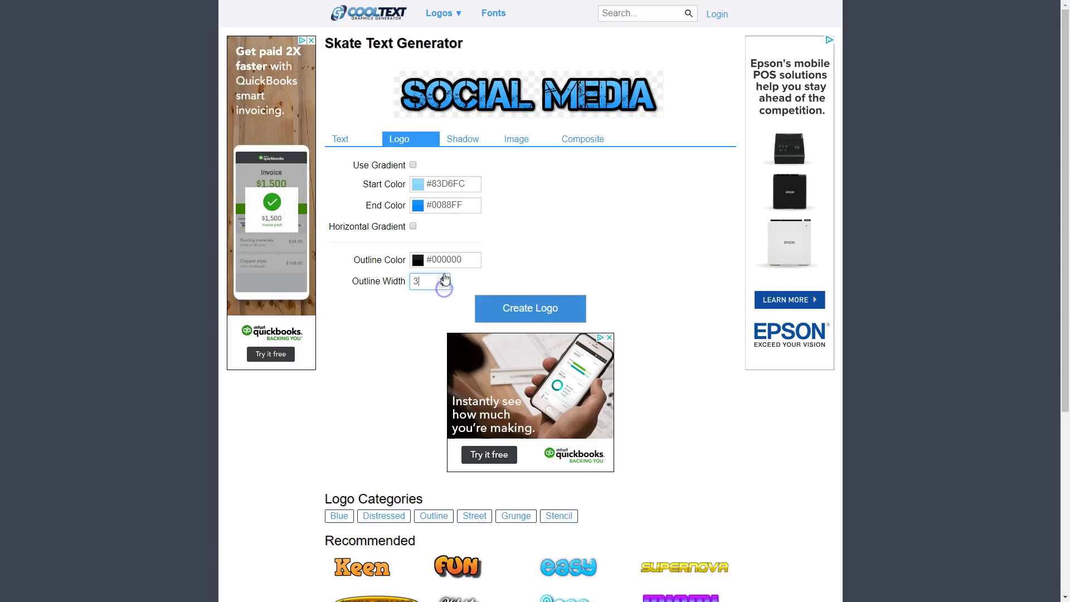
click(444, 286)
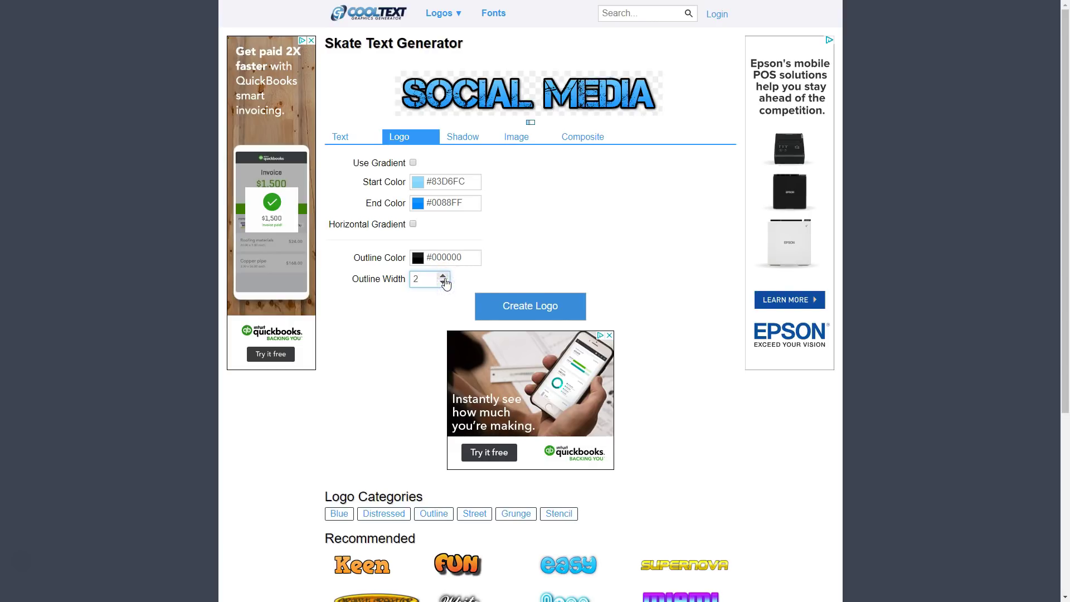
click(444, 277)
click(444, 277)
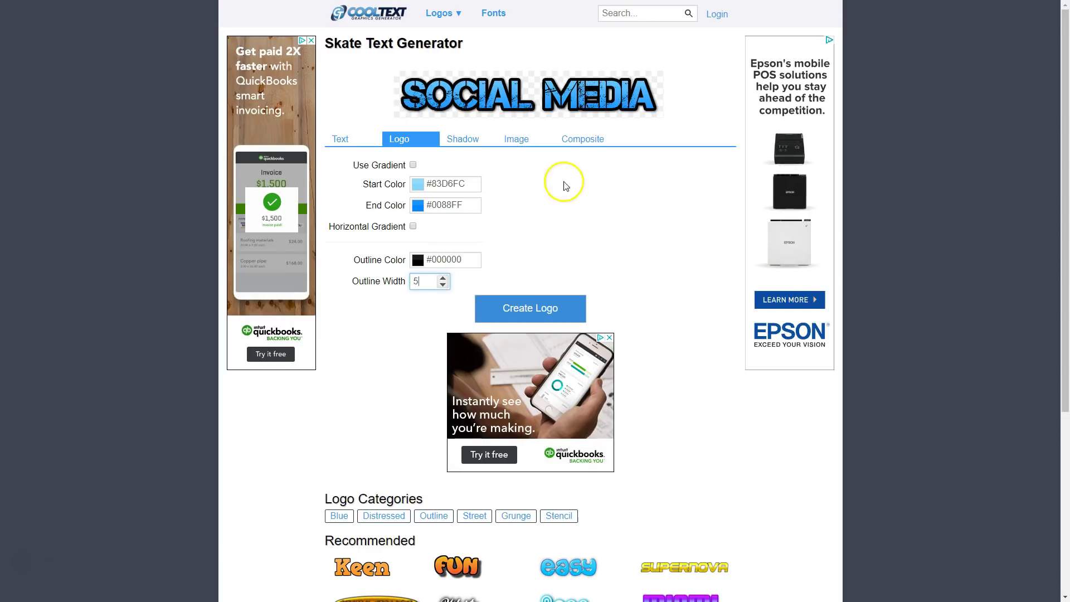
Examine the logo's shadow, image and composite settings, including file format and the option for adding a layer
click(463, 140)
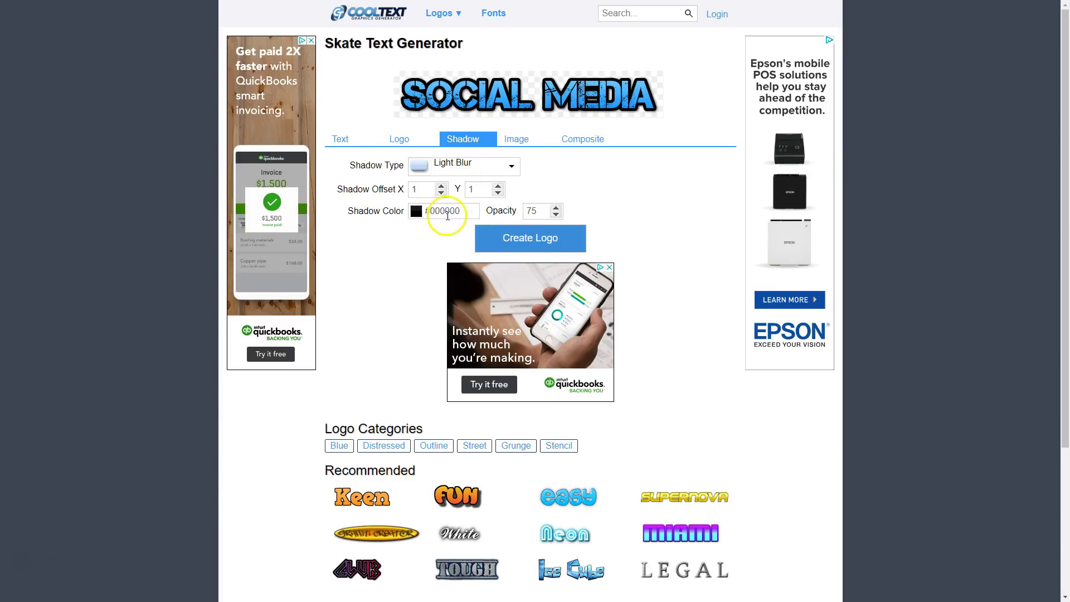
click(526, 141)
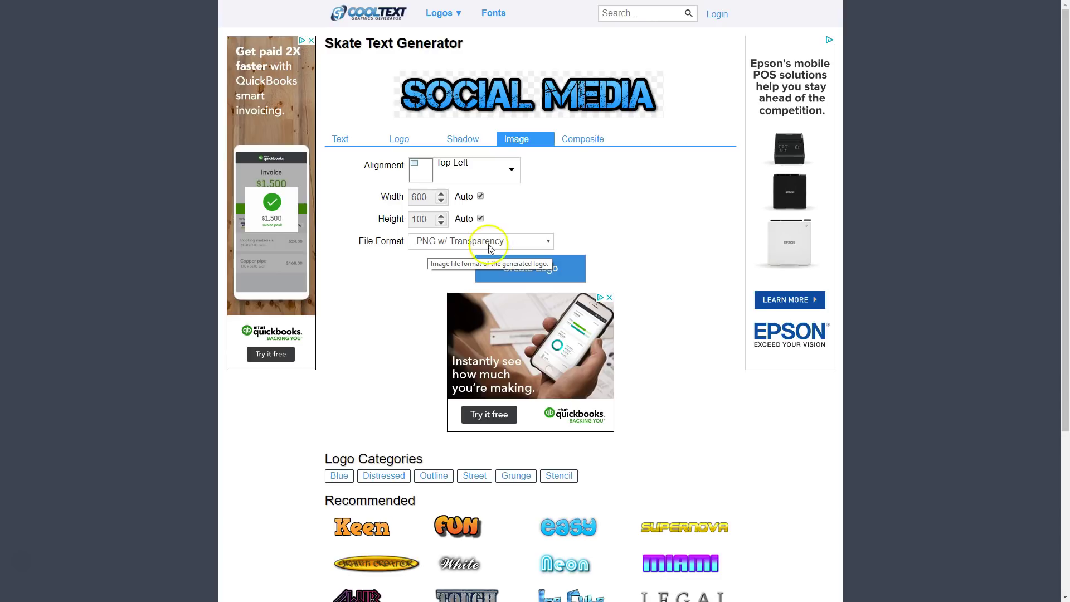
click(580, 141)
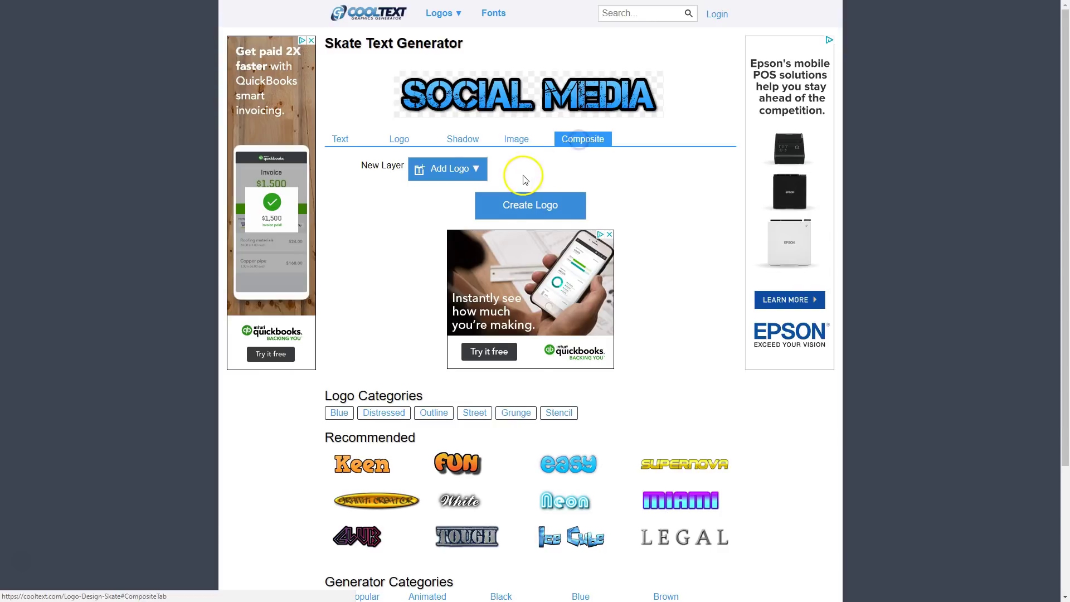
click(423, 168)
click(389, 168)
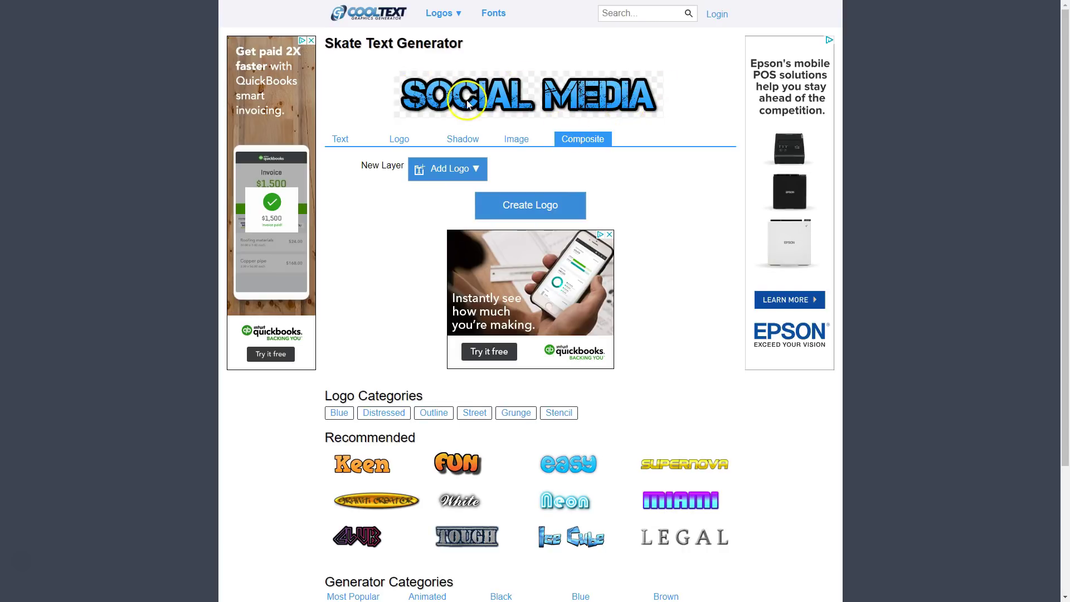
Generate the "Social Media" logo and download the image
click(543, 199)
click(536, 210)
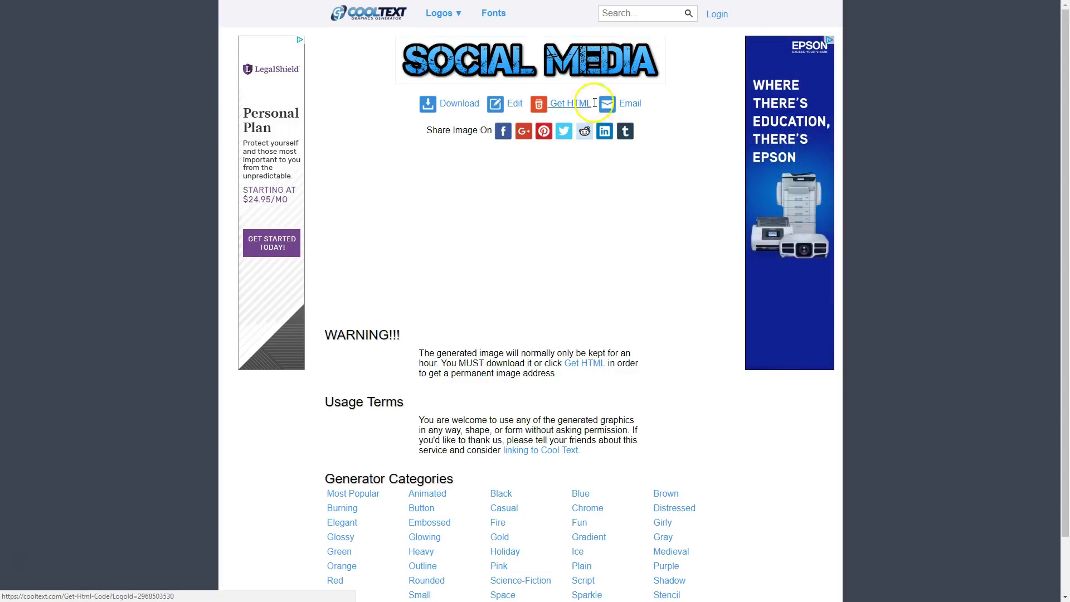
click(452, 106)
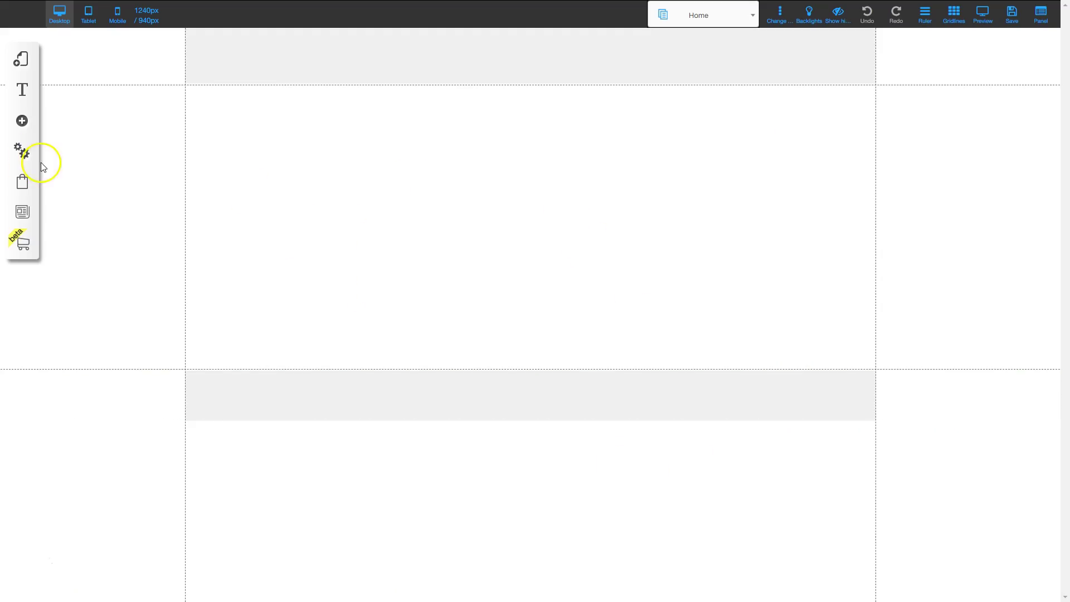
Switch to the Builderall editor and place a plain Image element in the blank section between the grey bands
click(23, 121)
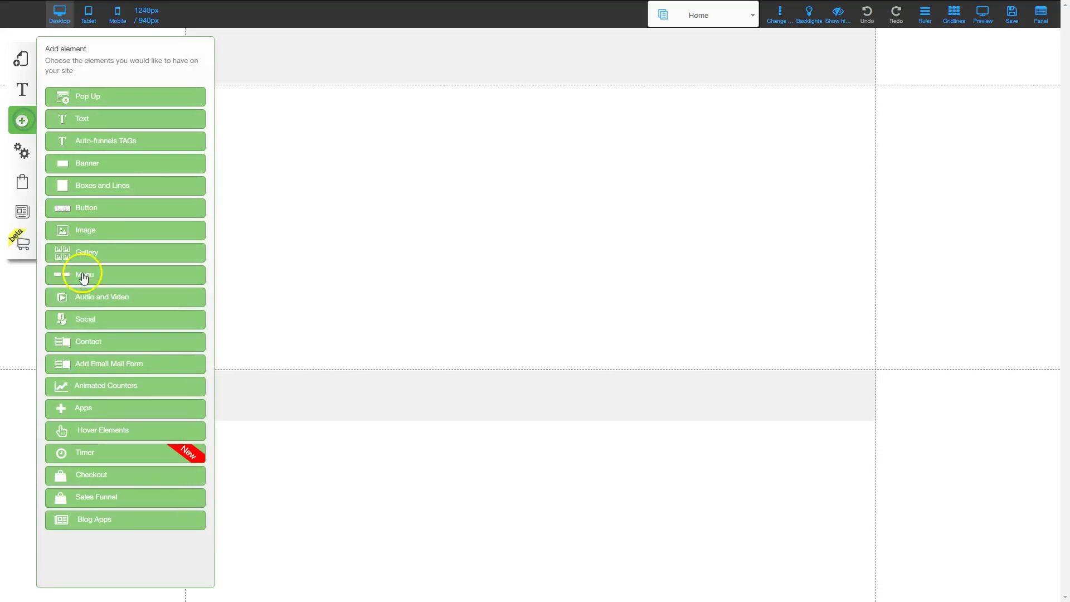
click(82, 231)
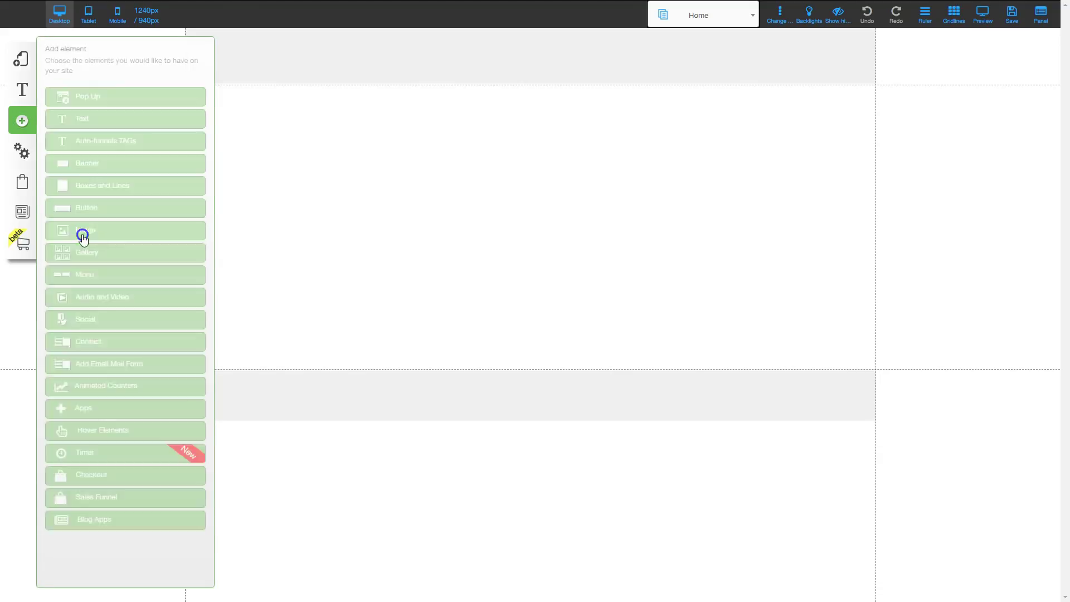
drag(122, 152, 510, 176)
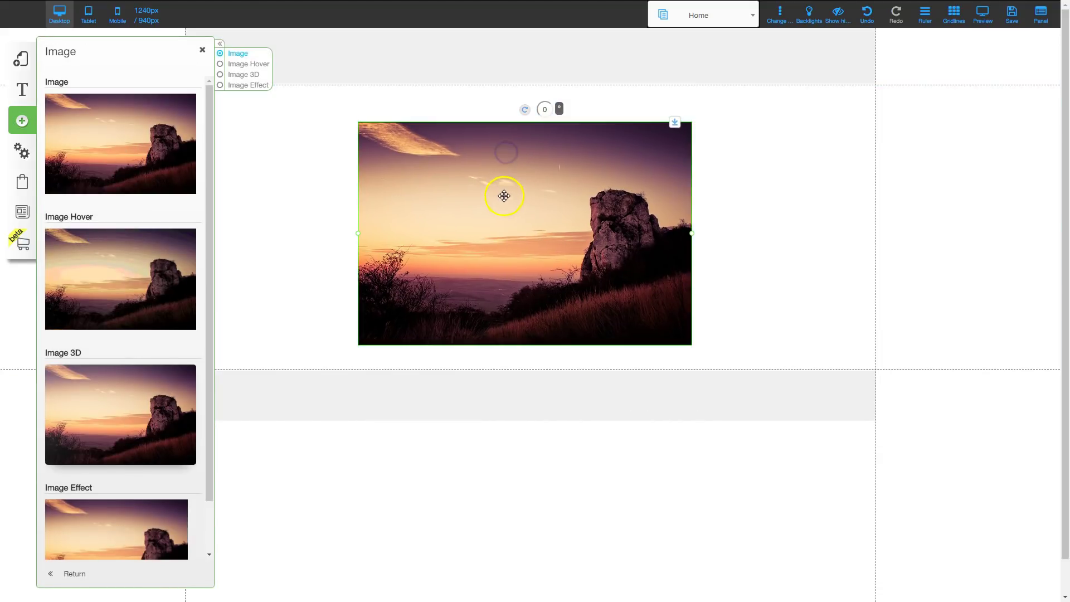
right_click(504, 196)
click(506, 151)
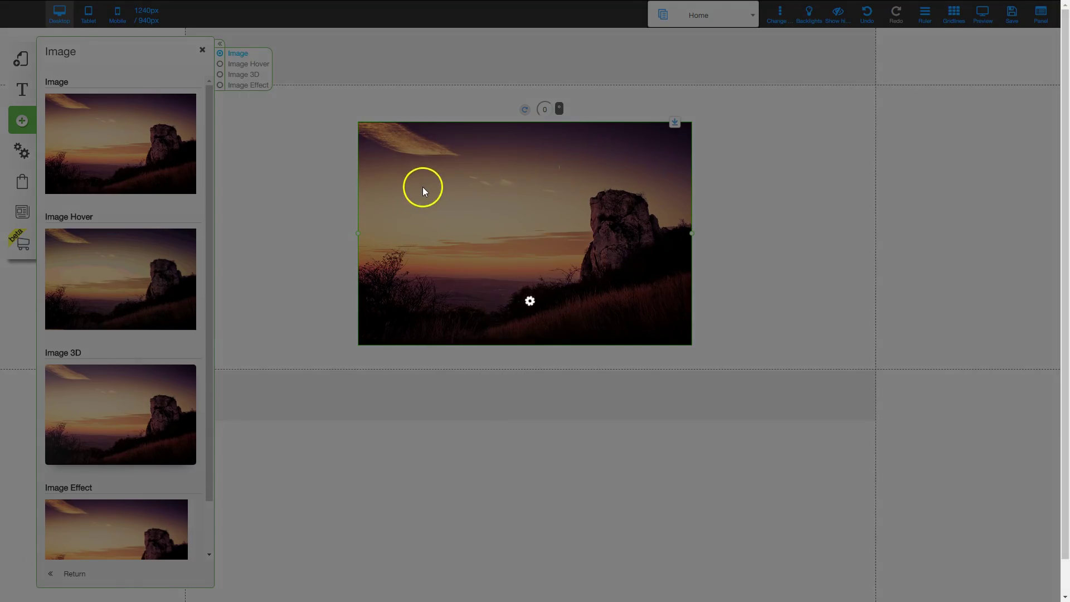
click(262, 354)
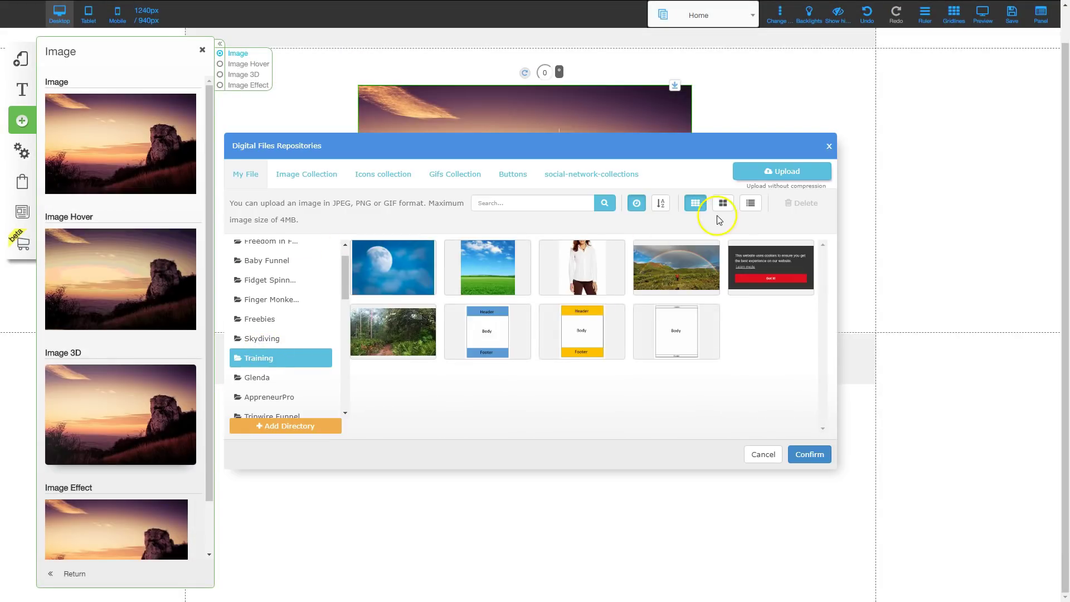
click(783, 172)
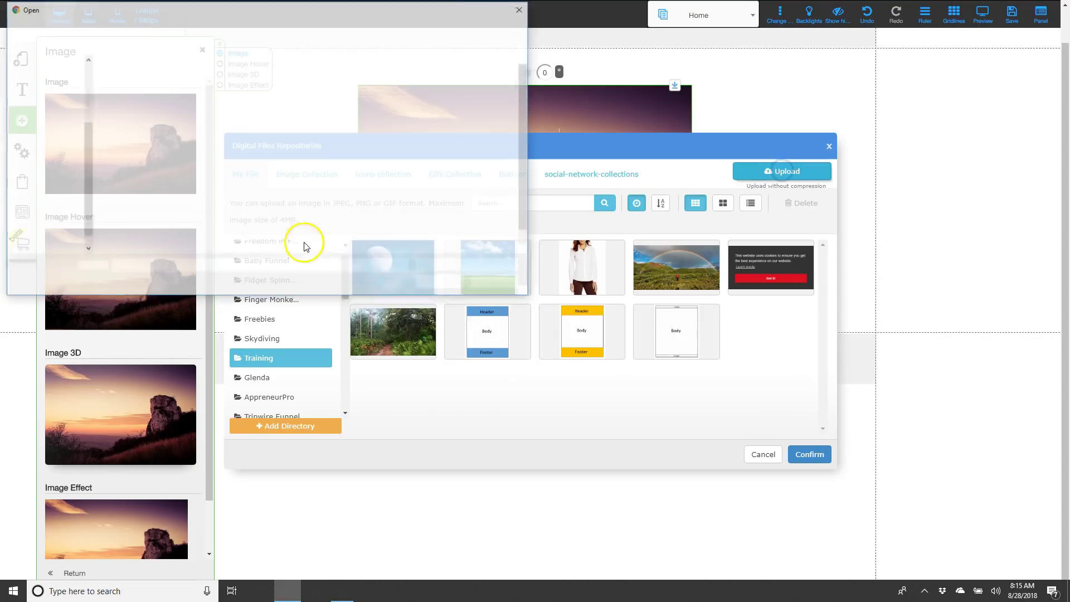
scroll(58, 125, up, 5)
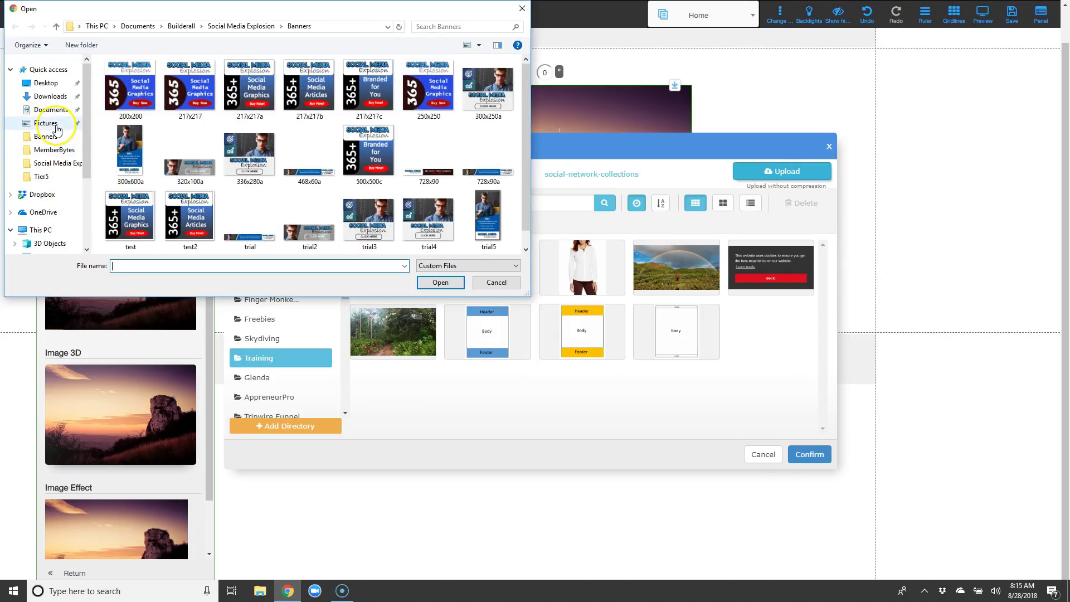
click(50, 97)
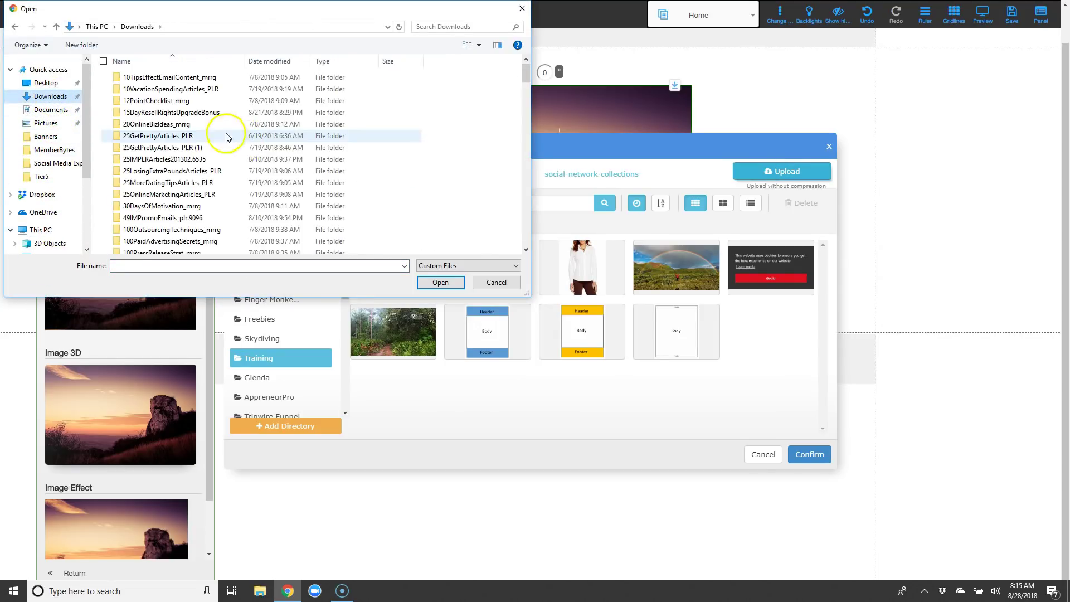
scroll(203, 144, down, 10)
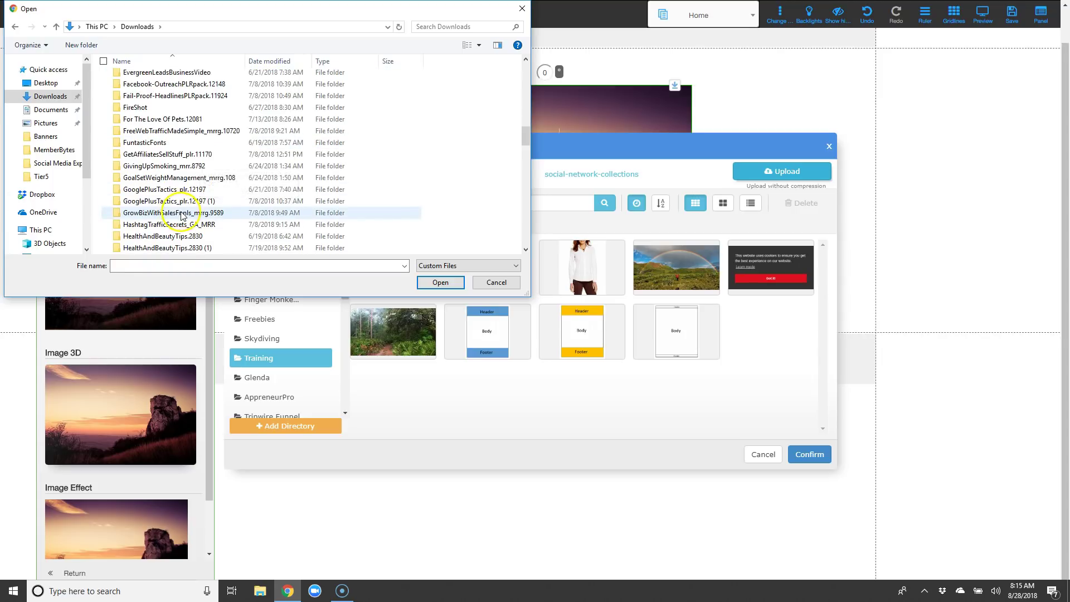
scroll(182, 217, down, 10)
click(167, 167)
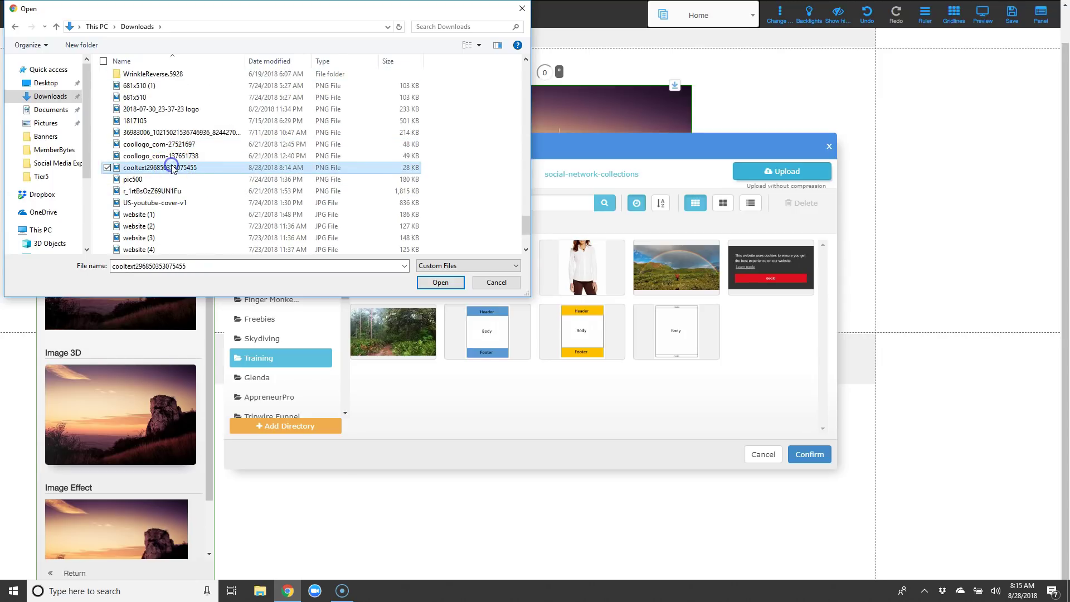
click(440, 283)
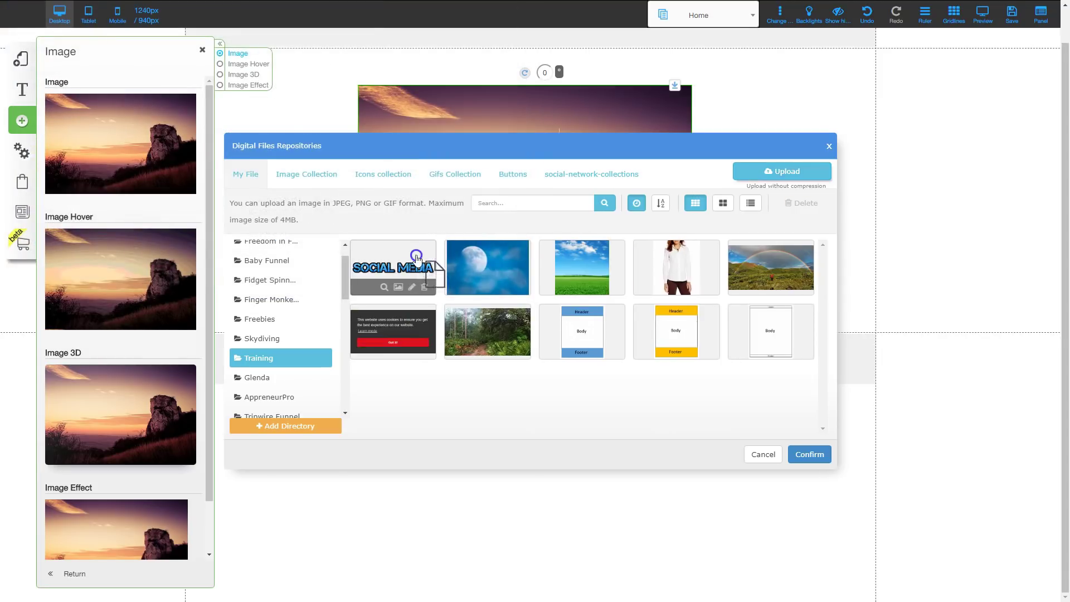
Replace the placeholder with the uploaded "Social Media" logo and move it toward the middle of the section
click(809, 454)
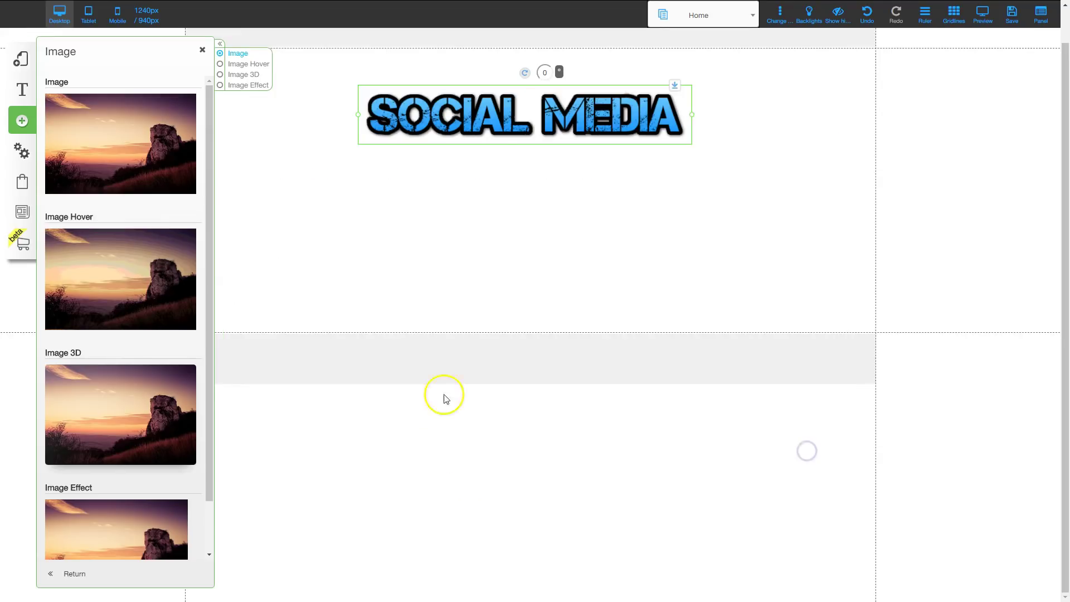
drag(503, 135, 494, 208)
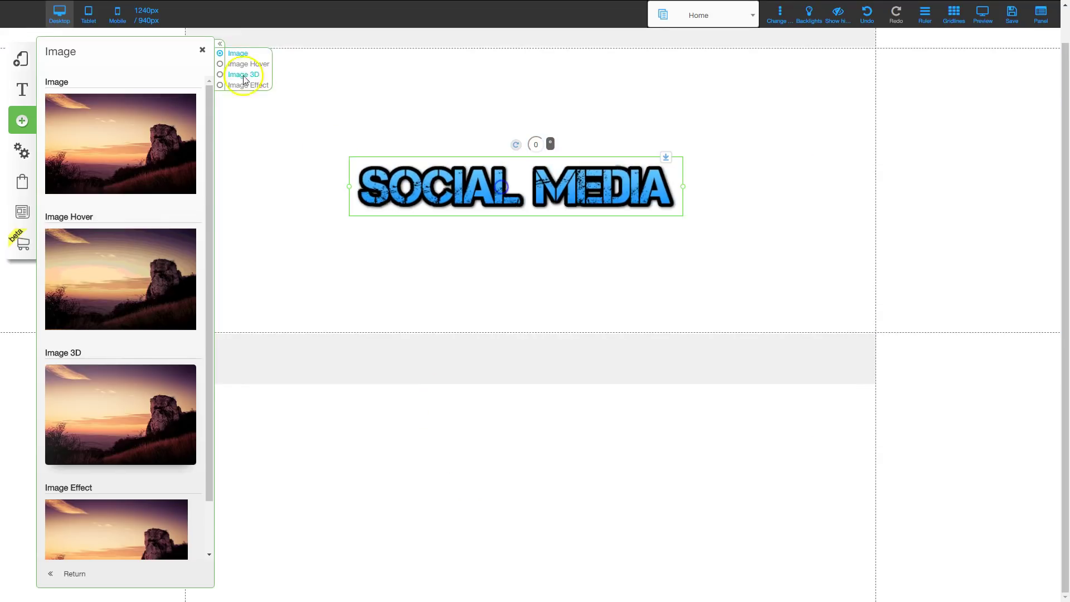
Extend the blank section downward and move the "Social Media" logo up toward the section's upper edge
click(202, 52)
drag(909, 347, 908, 555)
drag(558, 177, 540, 151)
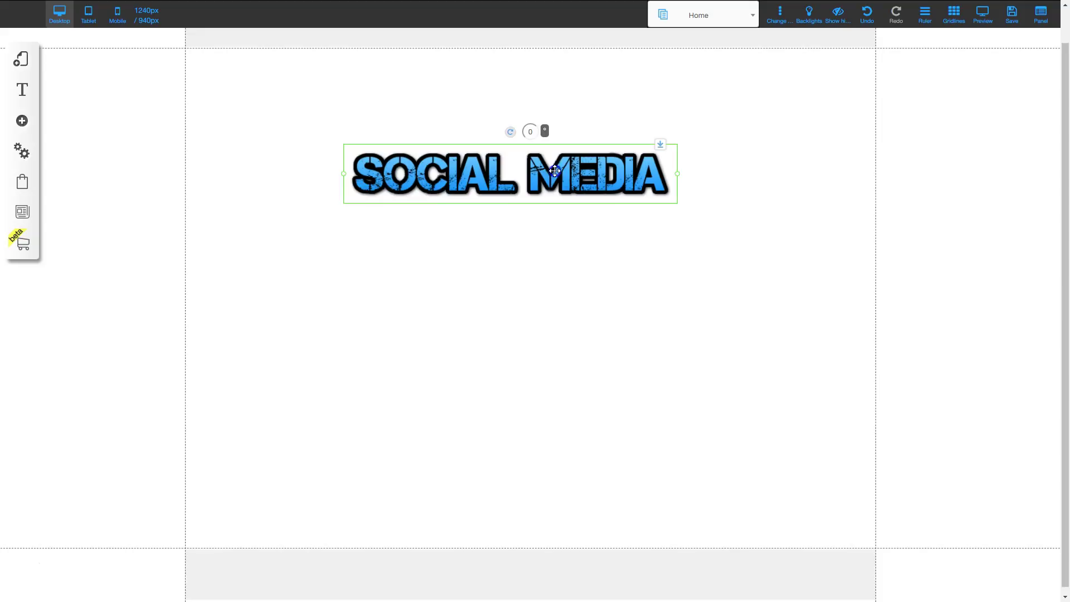
Add a text element in the largest Title style to the section
click(468, 146)
click(24, 123)
click(88, 115)
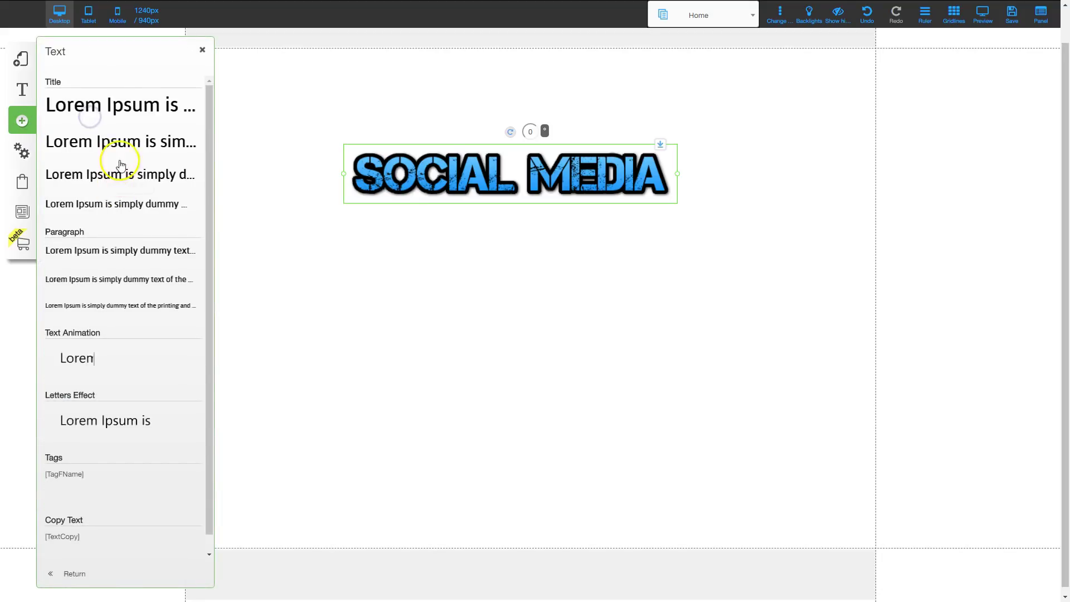
click(119, 106)
Replace the title's placeholder text with "Explosion" and move it beneath the right half of the "Social Media" logo
double_click(494, 248)
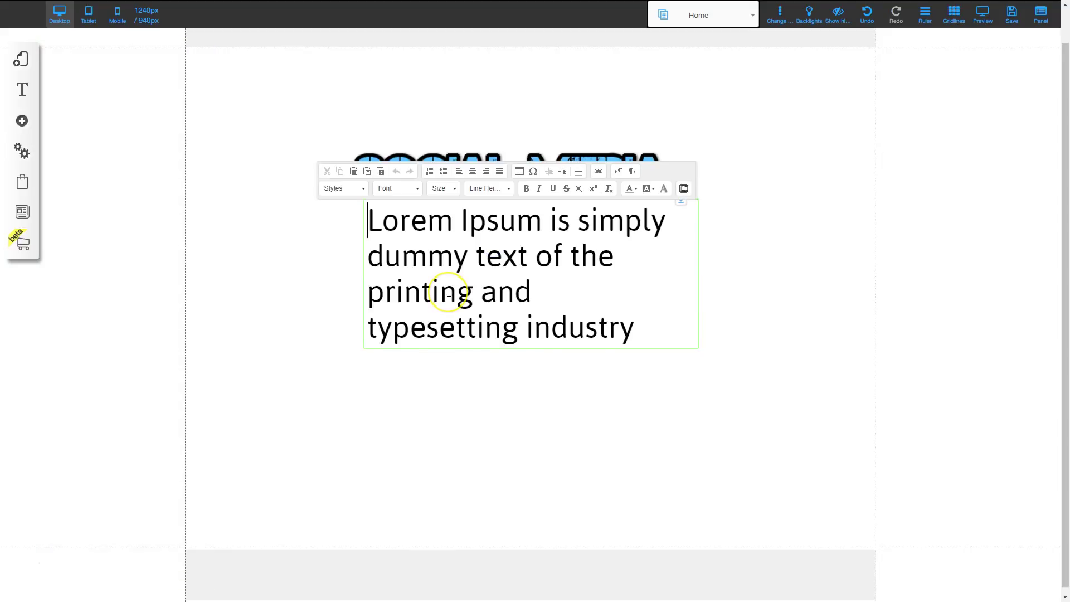
key(shift+End)
key(shift+Down)
key(shift+Down)
key(shift+Down)
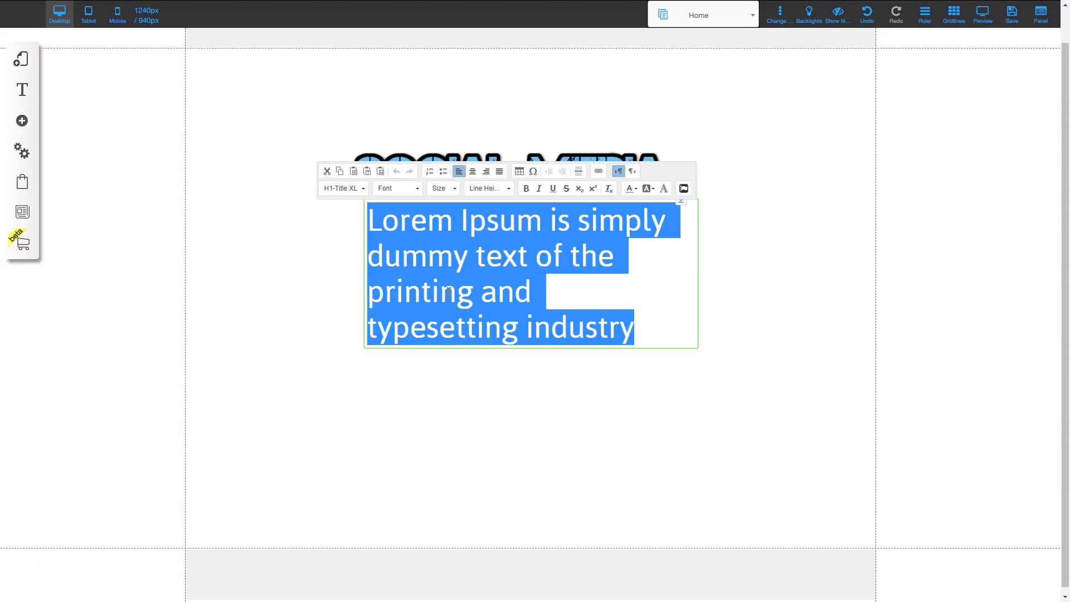
text(Explosion)
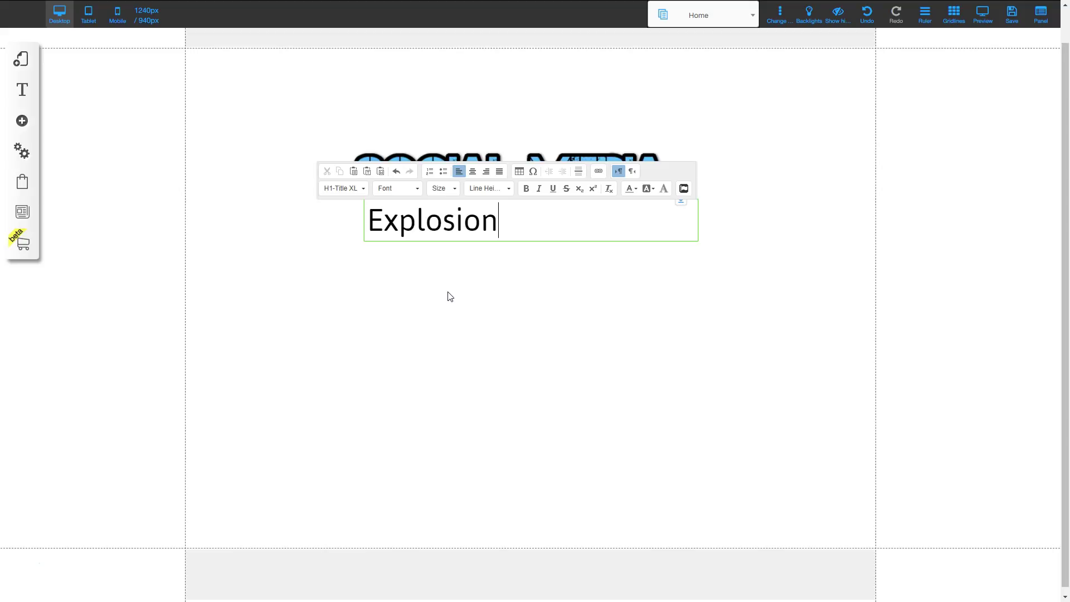
click(490, 310)
drag(461, 221, 632, 214)
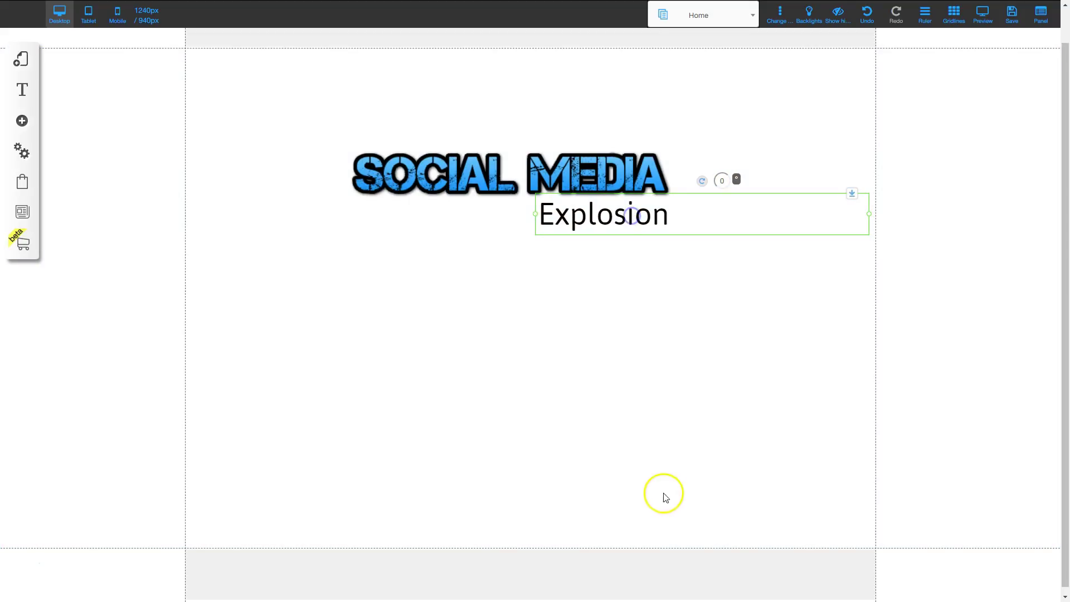
Set the "Explosion" title's font size to 100 and move it left beneath the logo
double_click(587, 219)
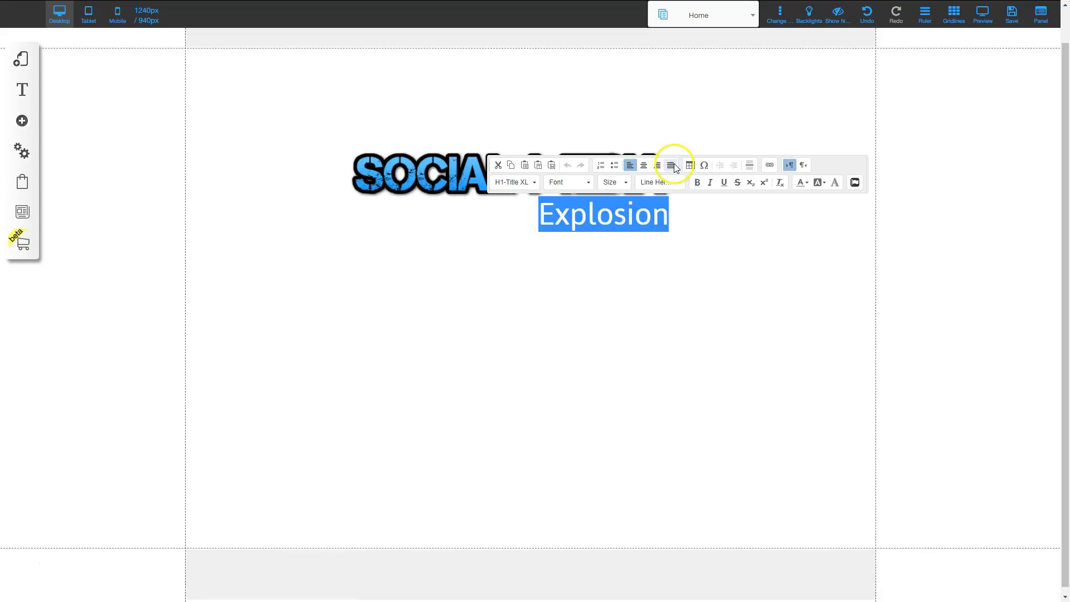
click(589, 182)
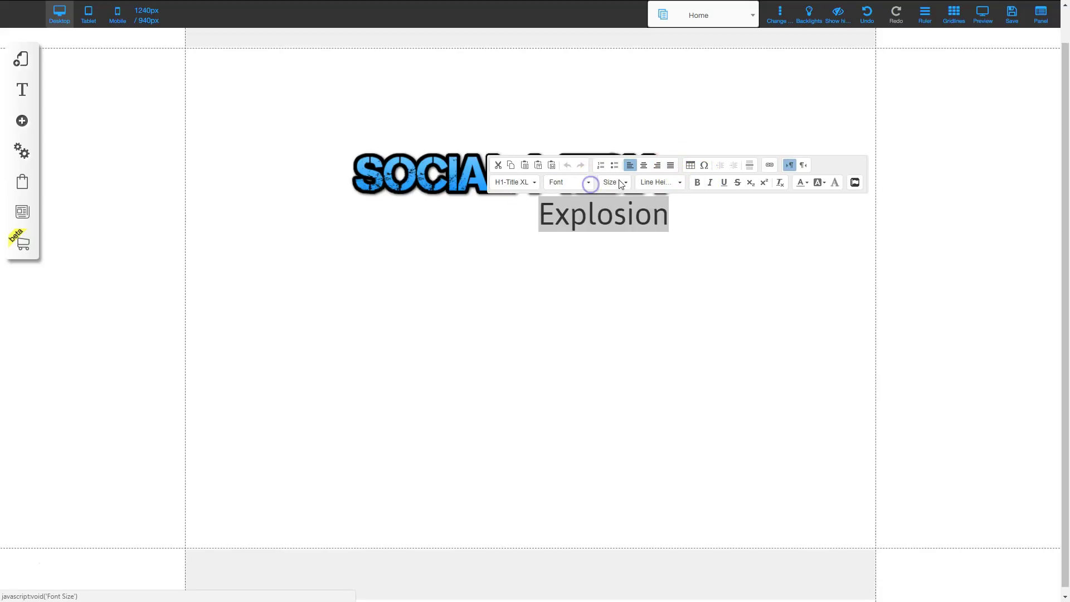
click(624, 182)
double_click(669, 211)
click(624, 182)
scroll(626, 262, down, 8)
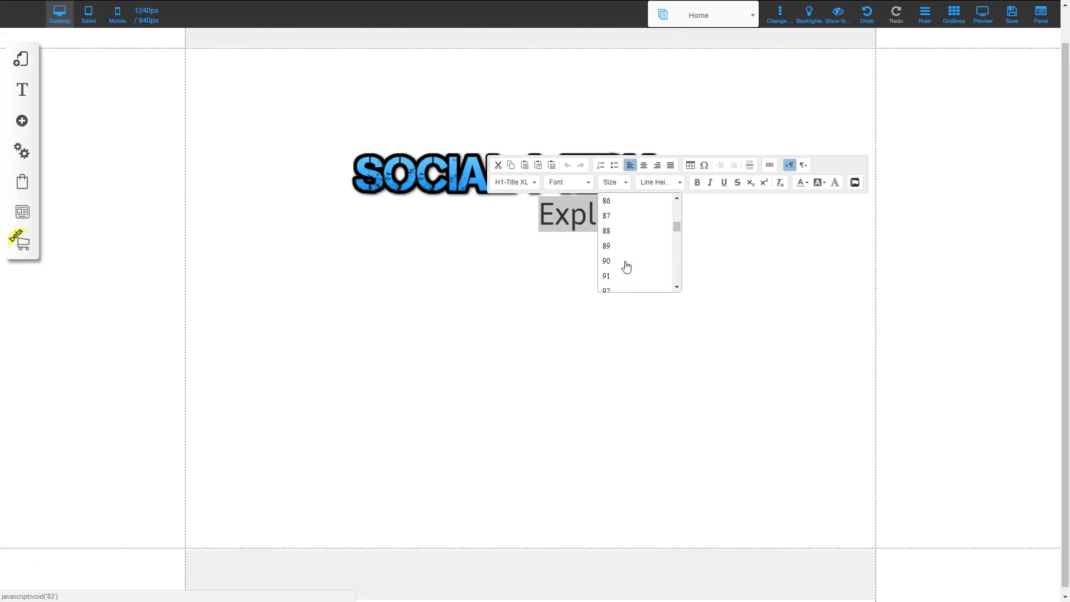
scroll(626, 267, down, 2)
click(619, 237)
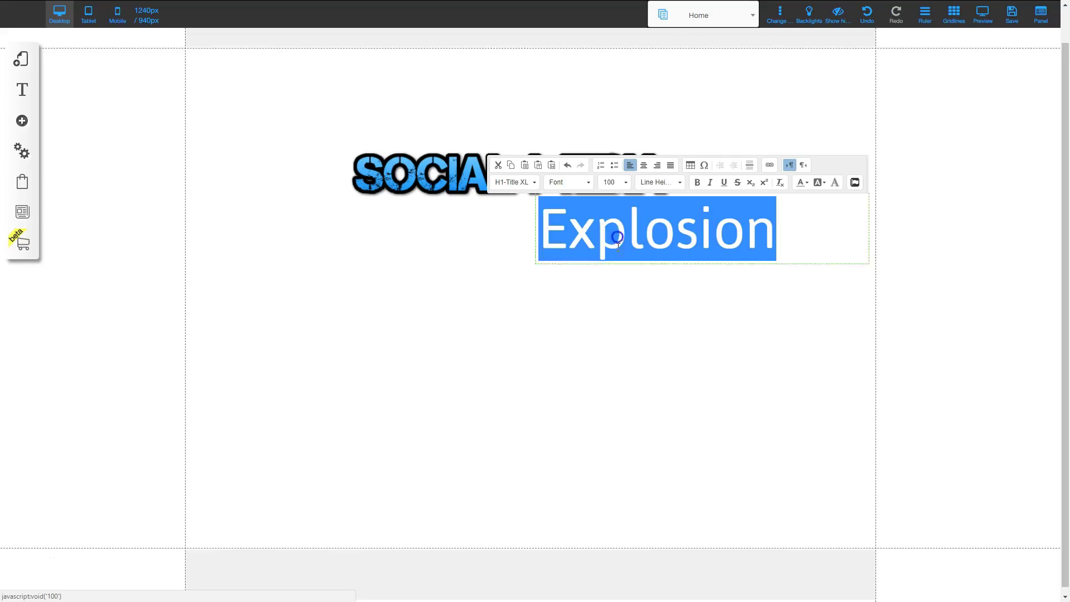
click(722, 285)
drag(707, 232, 615, 222)
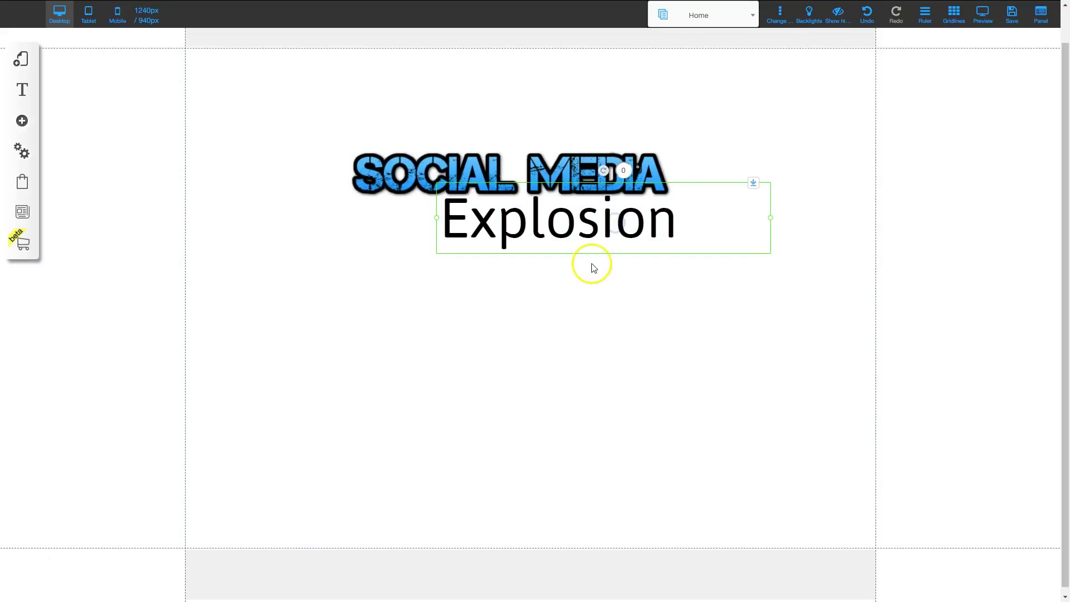
Set the "Explosion" title's font size to 80 and line up its right end with the logo
double_click(581, 221)
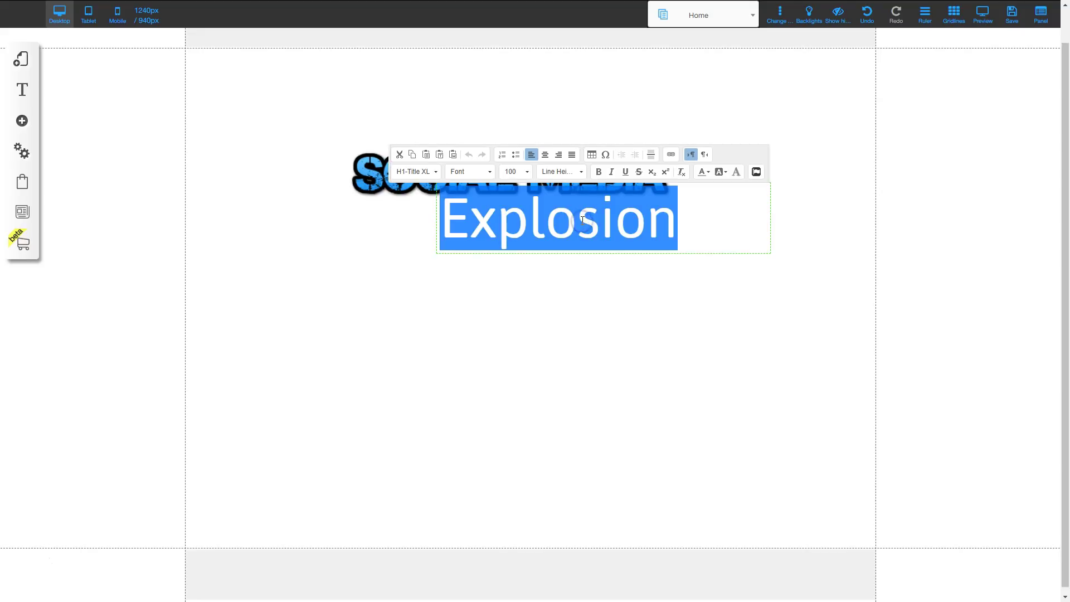
click(526, 174)
click(519, 234)
click(548, 310)
drag(532, 210, 572, 217)
click(588, 424)
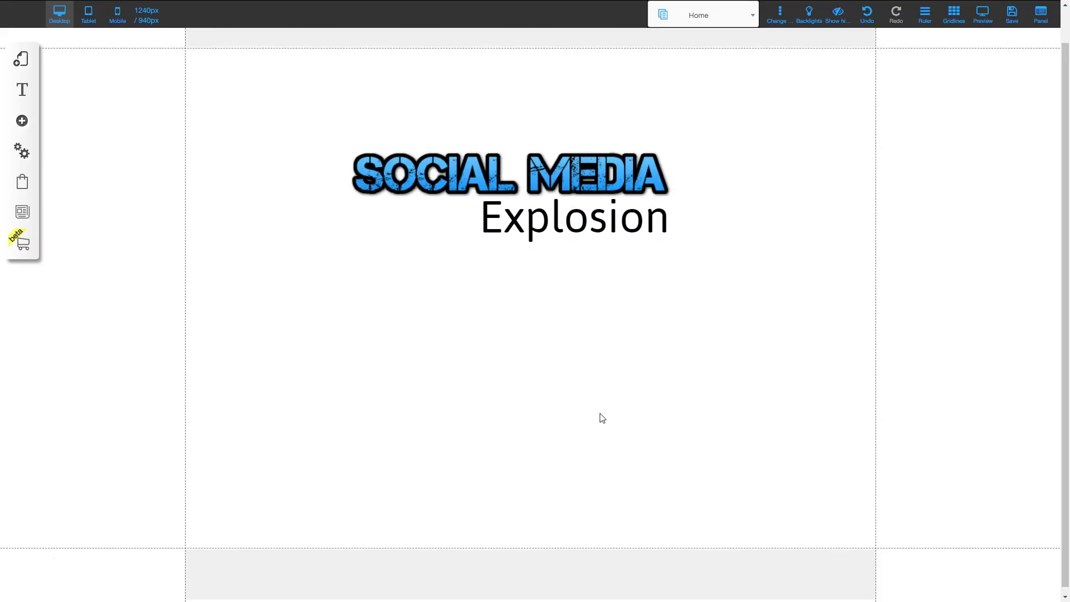
Try the Aquatico font on the "Explosion" title and reposition it under the logo
click(580, 211)
click(580, 211)
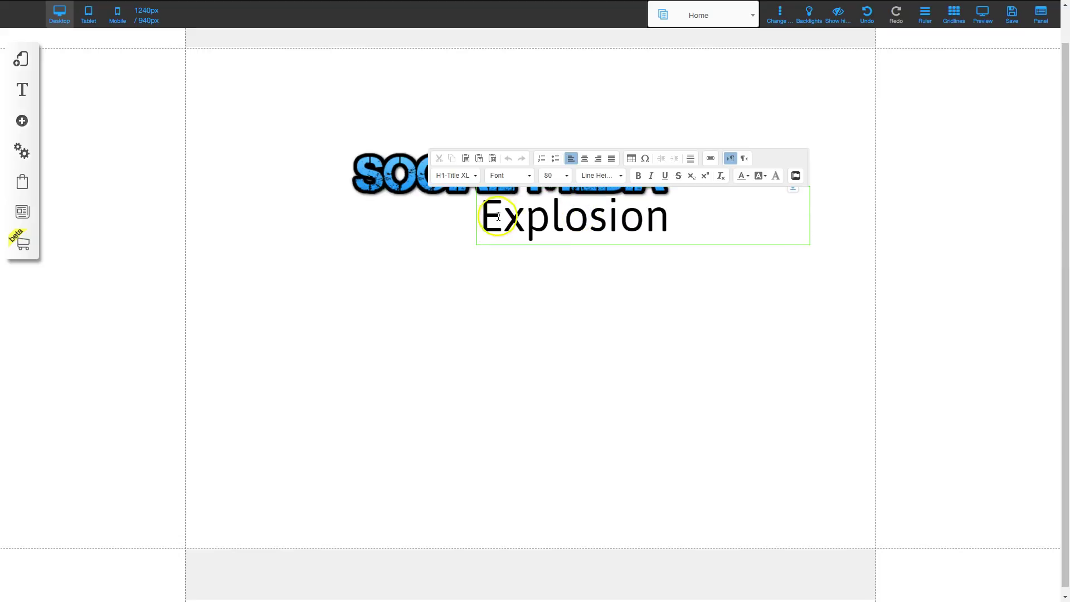
drag(478, 222, 664, 231)
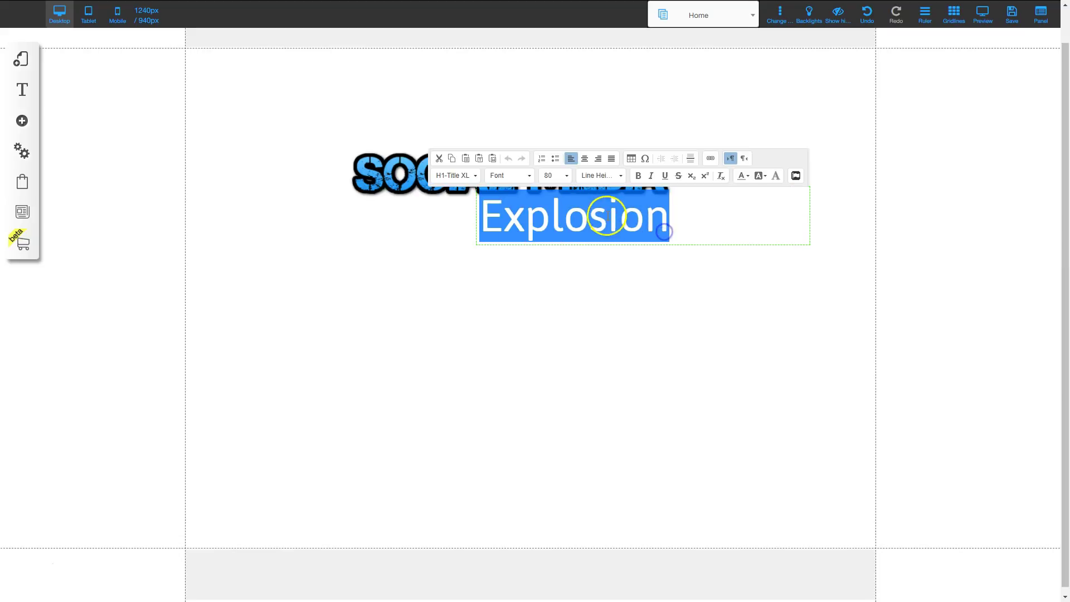
click(529, 176)
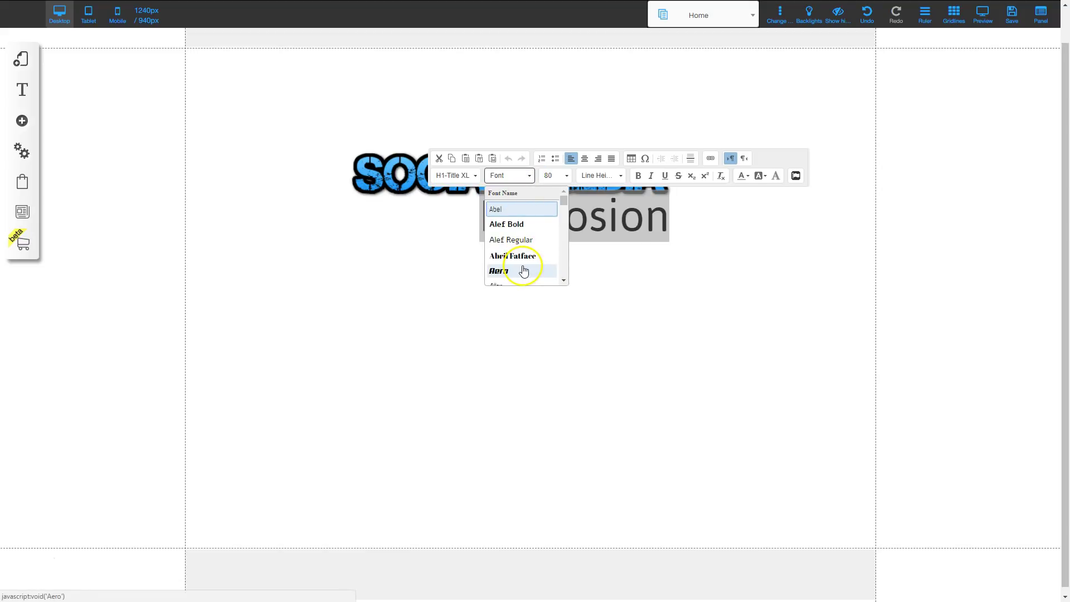
scroll(524, 271, down, 1)
scroll(524, 271, down, 1)
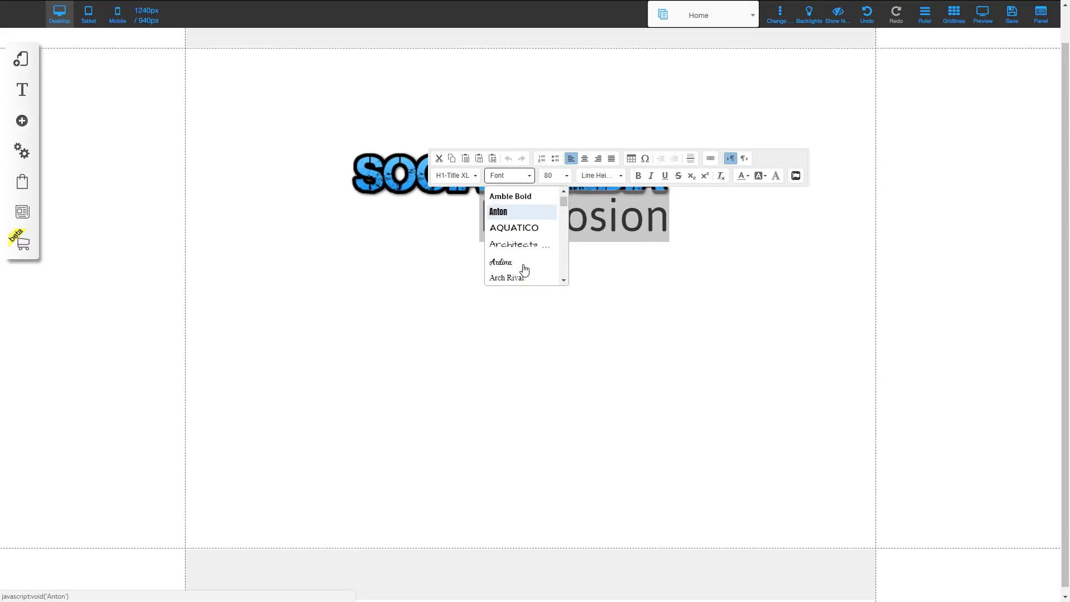
click(528, 221)
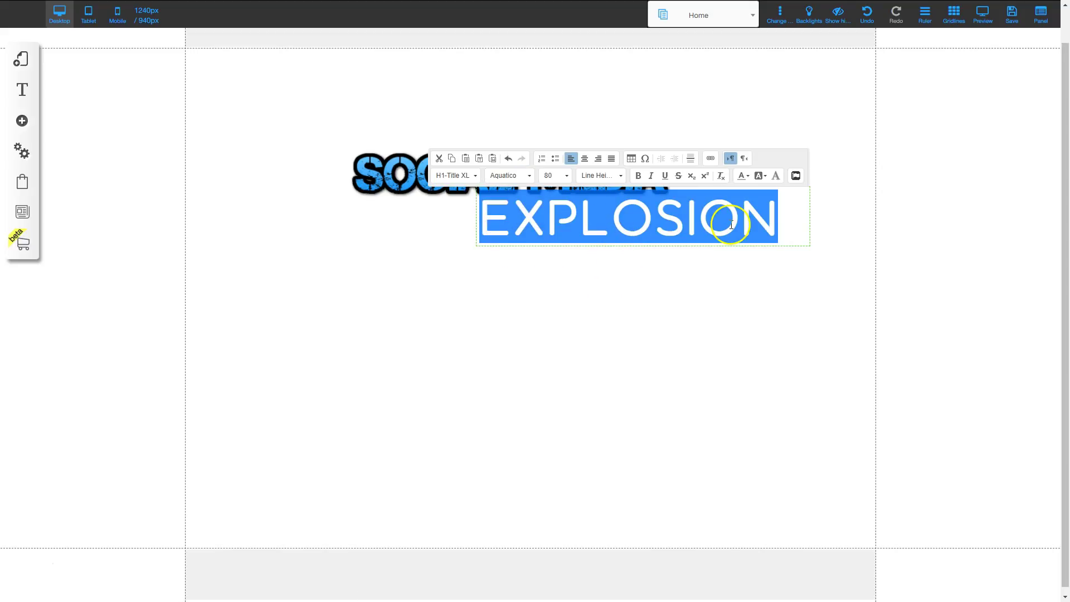
click(718, 274)
drag(701, 228, 642, 224)
Try the Architects handwriting font on the "Explosion" title and shift it left to end with the logo
double_click(642, 224)
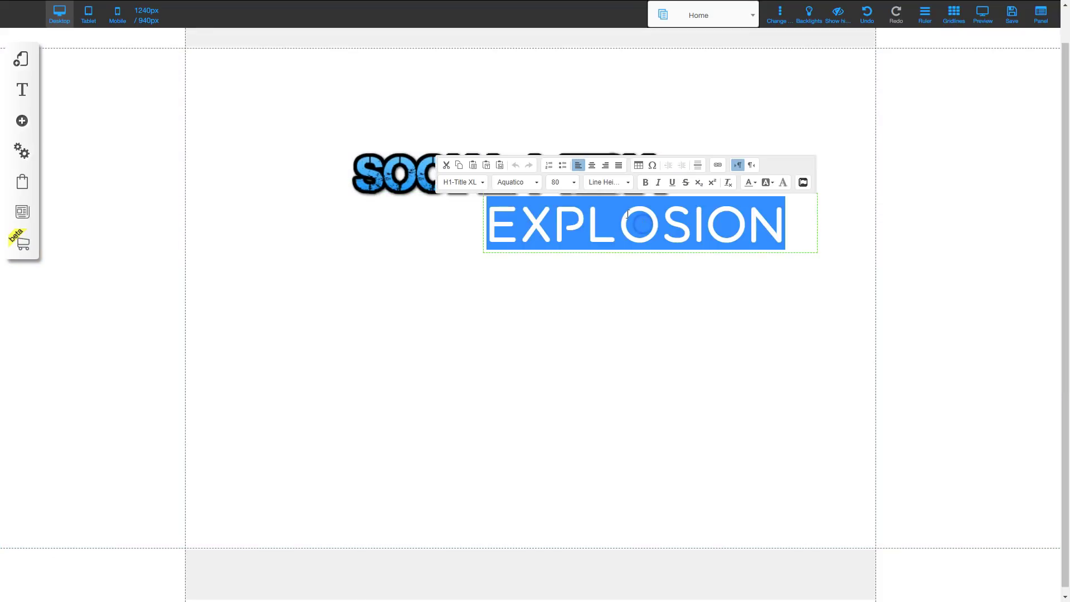
click(535, 182)
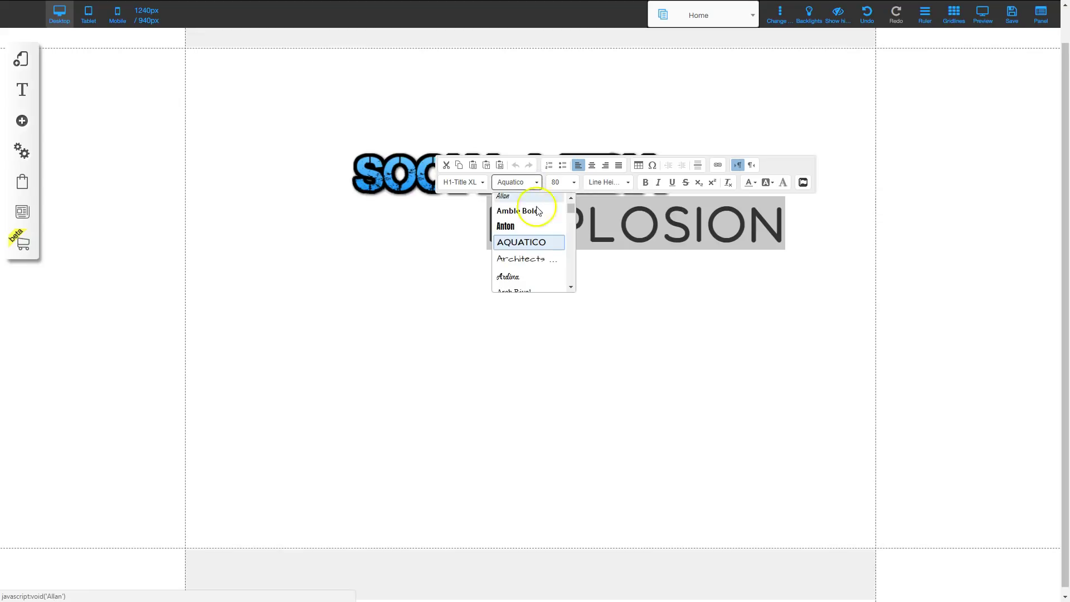
click(529, 260)
click(579, 322)
drag(580, 242, 543, 231)
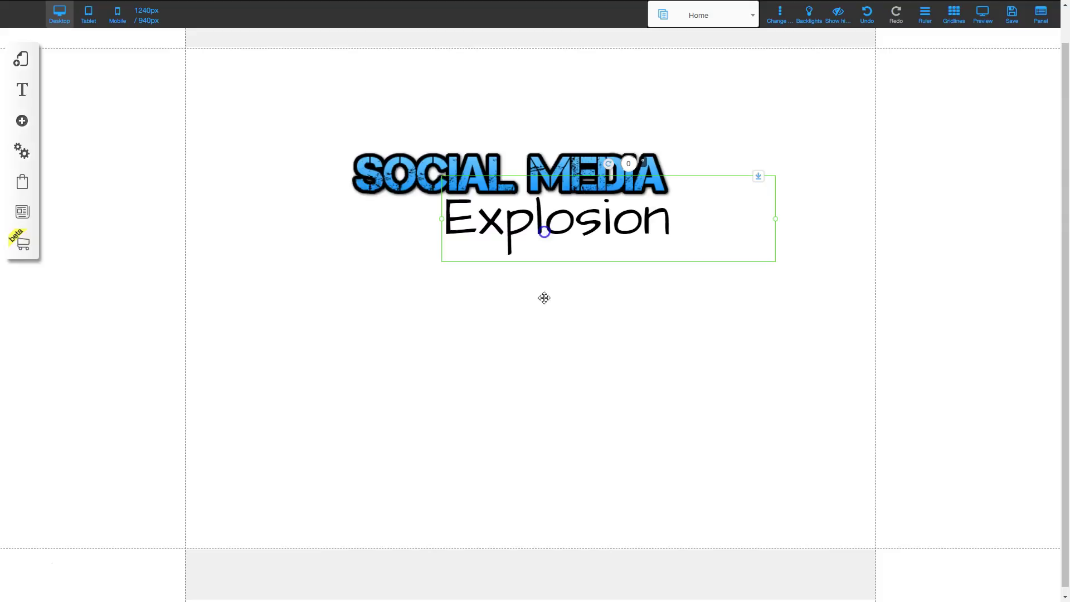
Try italic formatting on the "Explosion" title and remove it again
double_click(583, 221)
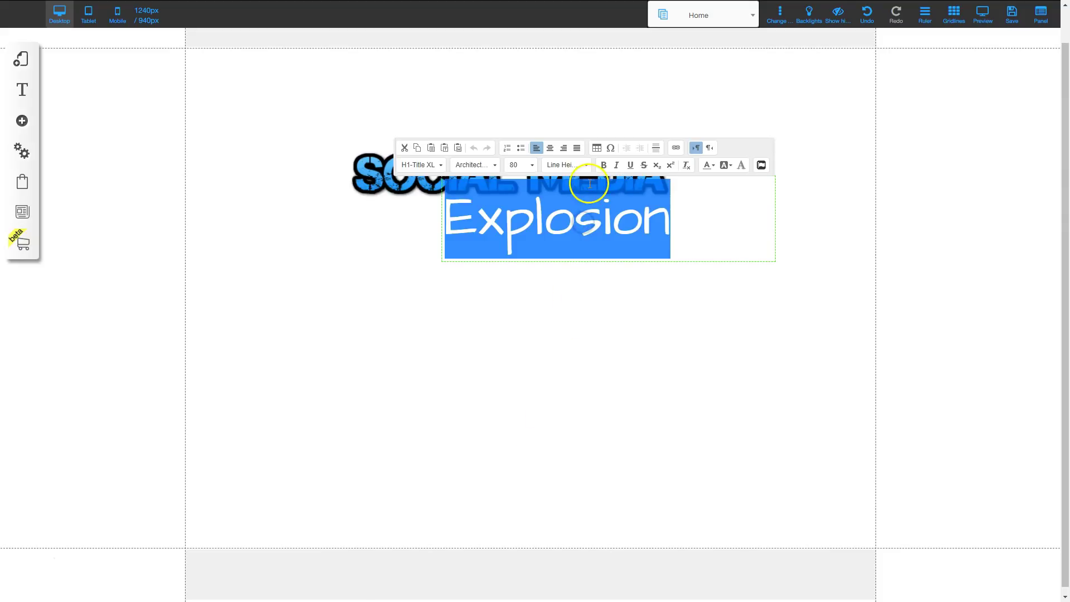
click(616, 165)
click(597, 292)
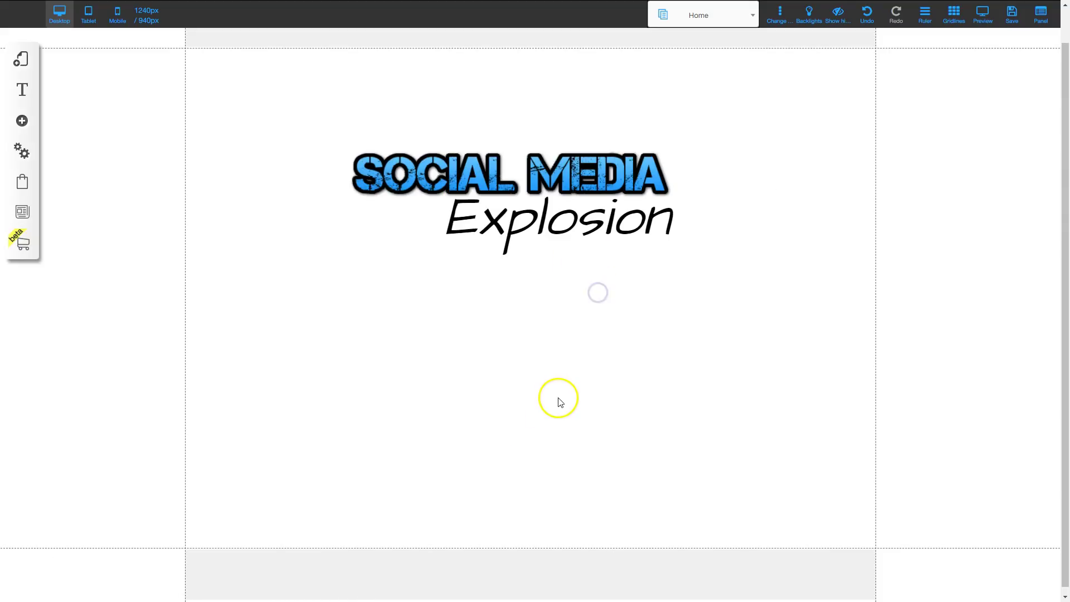
double_click(576, 223)
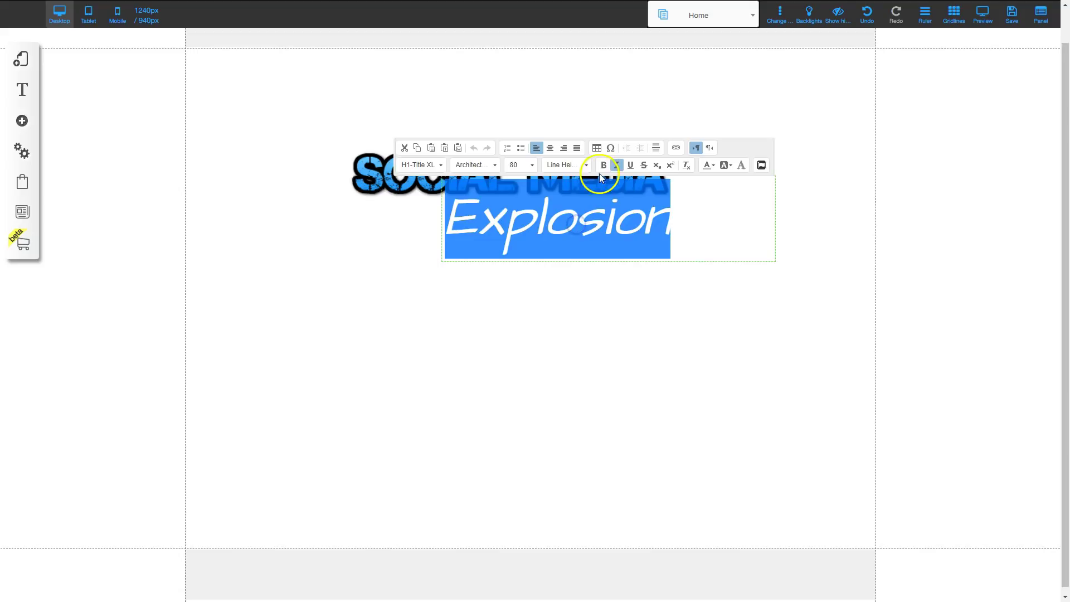
click(616, 165)
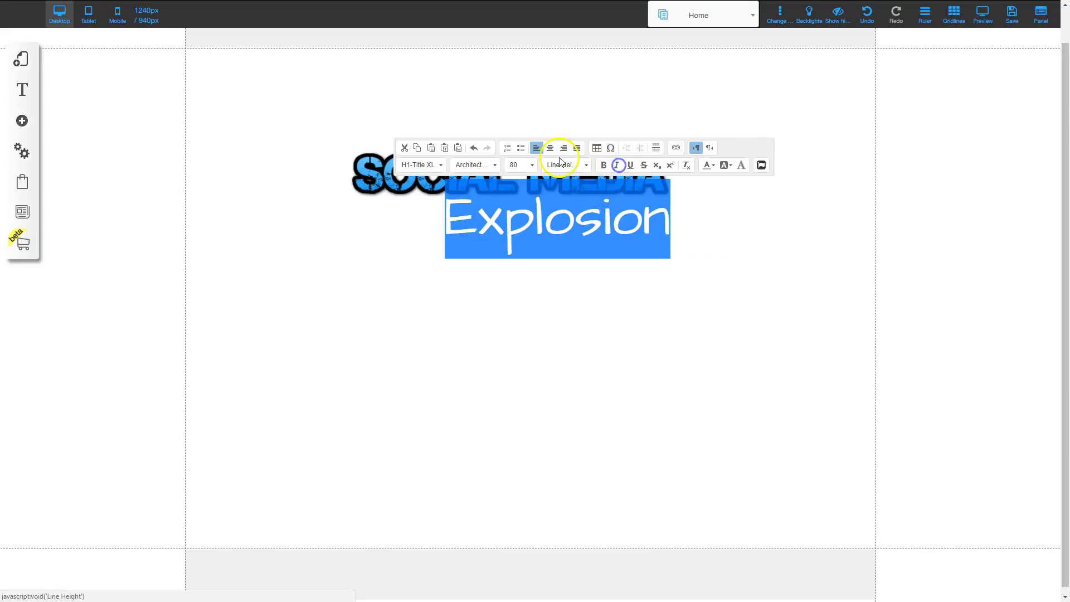
Try the Bernadette script font on the "Explosion" title and place it under the logo's right half
click(494, 165)
scroll(493, 258, down, 1)
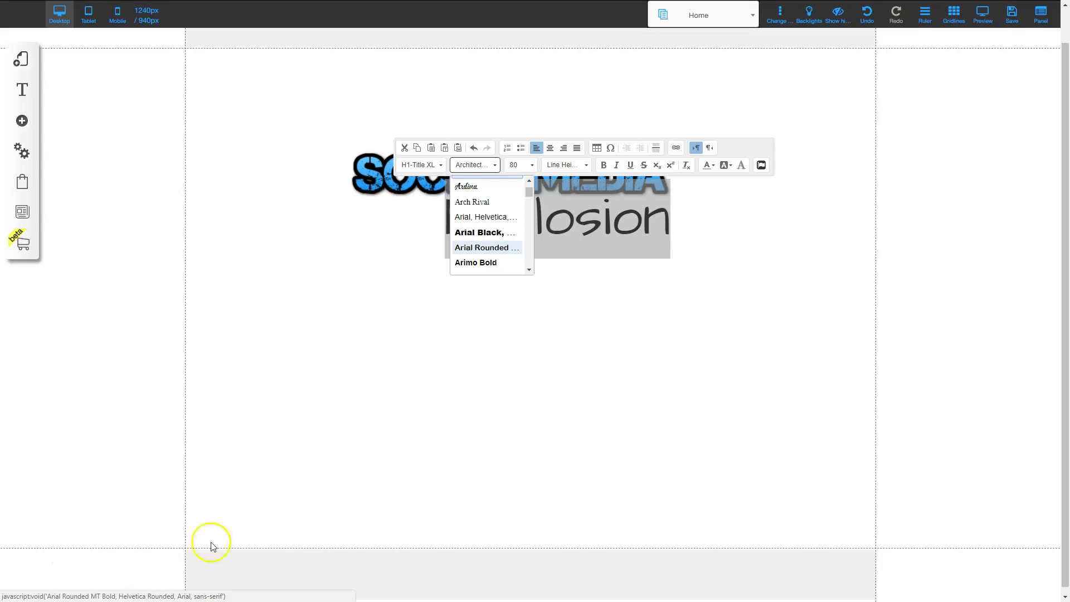
scroll(494, 256, down, 3)
scroll(493, 256, down, 6)
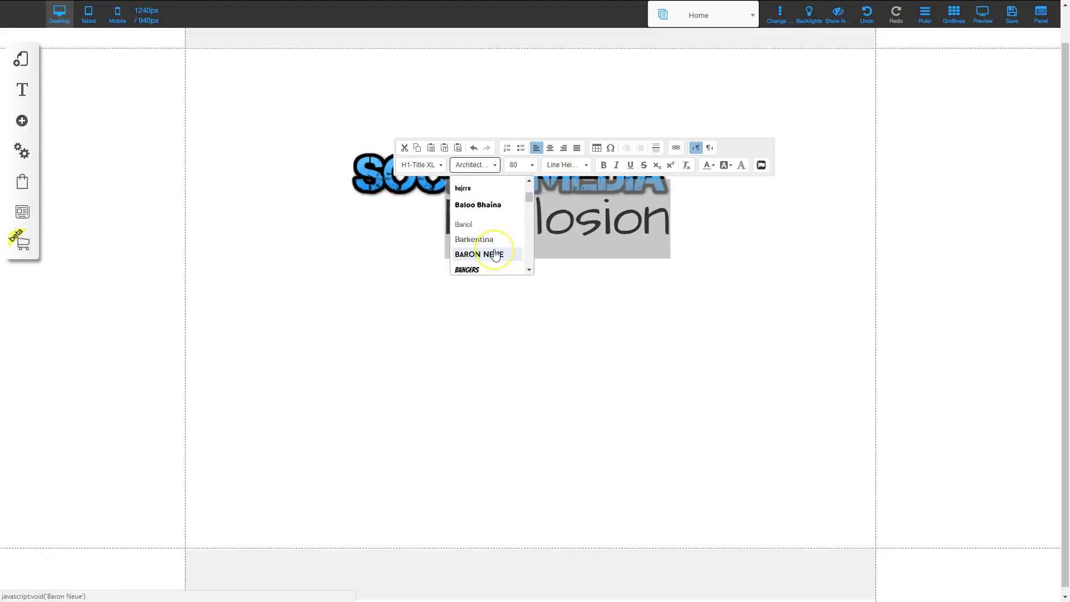
click(480, 206)
Try two more fonts on the "Explosion" title, ending with an uncial-style one, and realign it under the logo
double_click(588, 243)
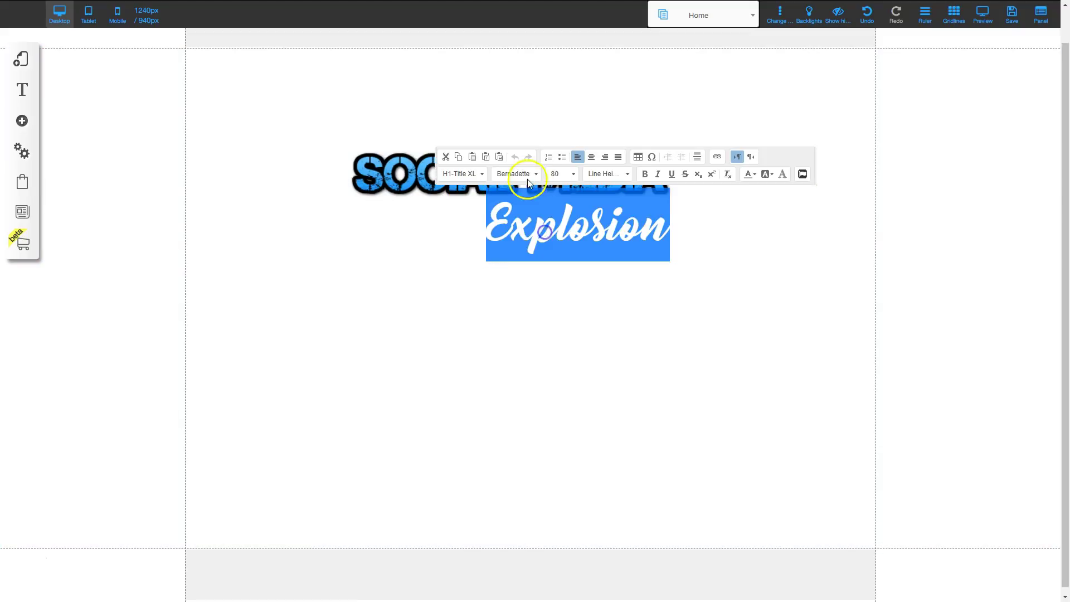
click(515, 174)
scroll(530, 245, down, 10)
click(527, 247)
double_click(589, 251)
click(543, 175)
click(543, 255)
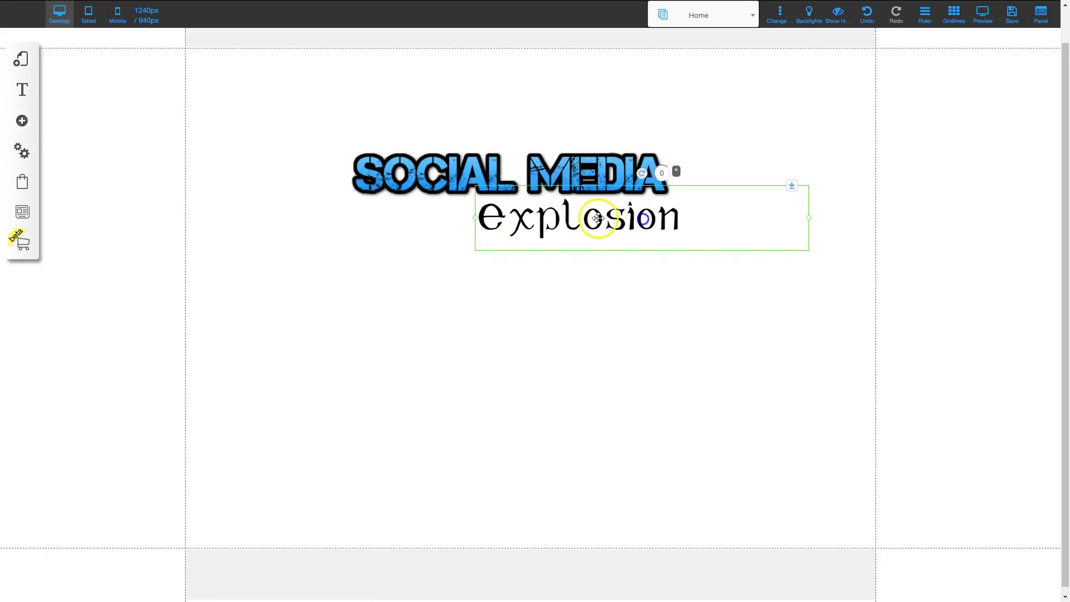
Try further fonts on the "Explosion" title, ending with the Euphoria script font
double_click(597, 216)
click(508, 174)
scroll(521, 251, down, 3)
click(508, 280)
click(526, 174)
scroll(516, 234, down, 4)
click(507, 266)
Try the George Harrison handwriting font on the "Explosion" title and move it left under the logo
click(526, 174)
click(528, 175)
click(528, 175)
scroll(523, 245, down, 2)
scroll(526, 254, down, 1)
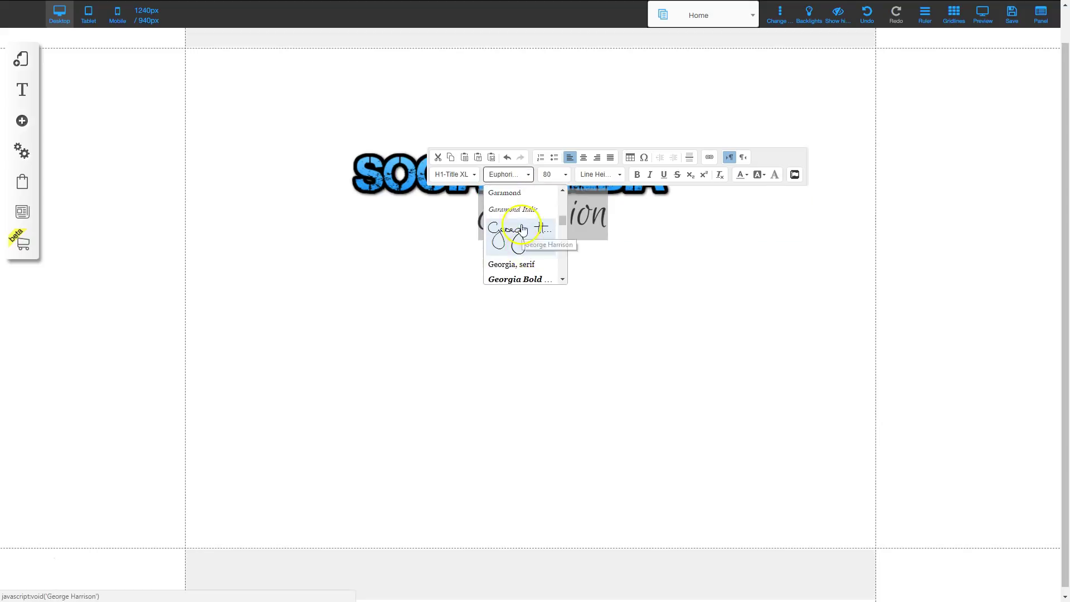
click(513, 238)
click(829, 276)
drag(648, 241, 578, 236)
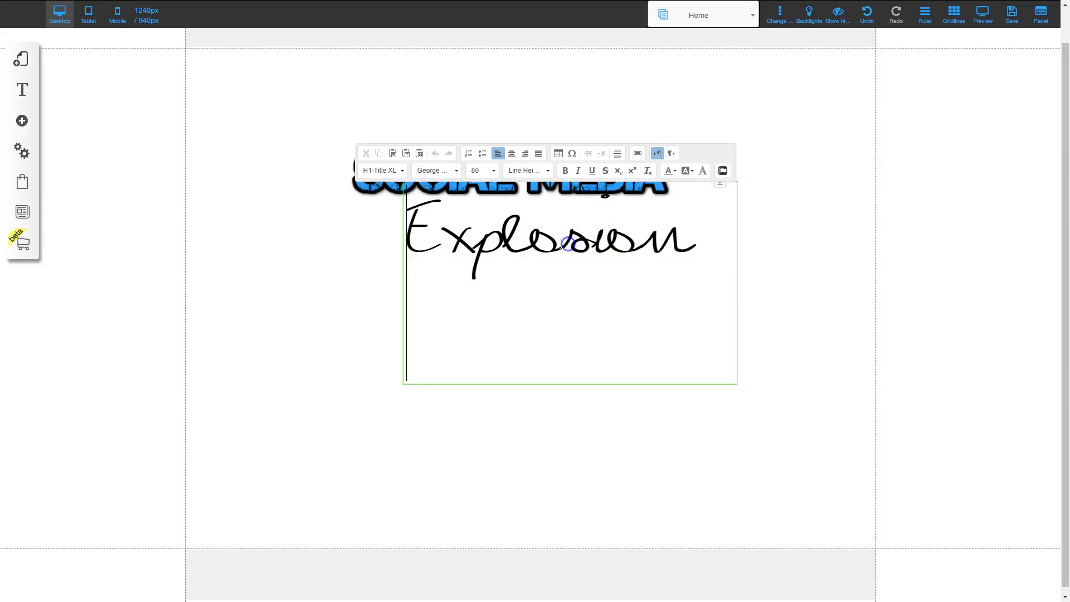
Try a brush-style script font and one further font on the "Explosion" title, repositioning it beneath the logo
key(ctrl+a)
click(456, 169)
click(461, 200)
click(504, 330)
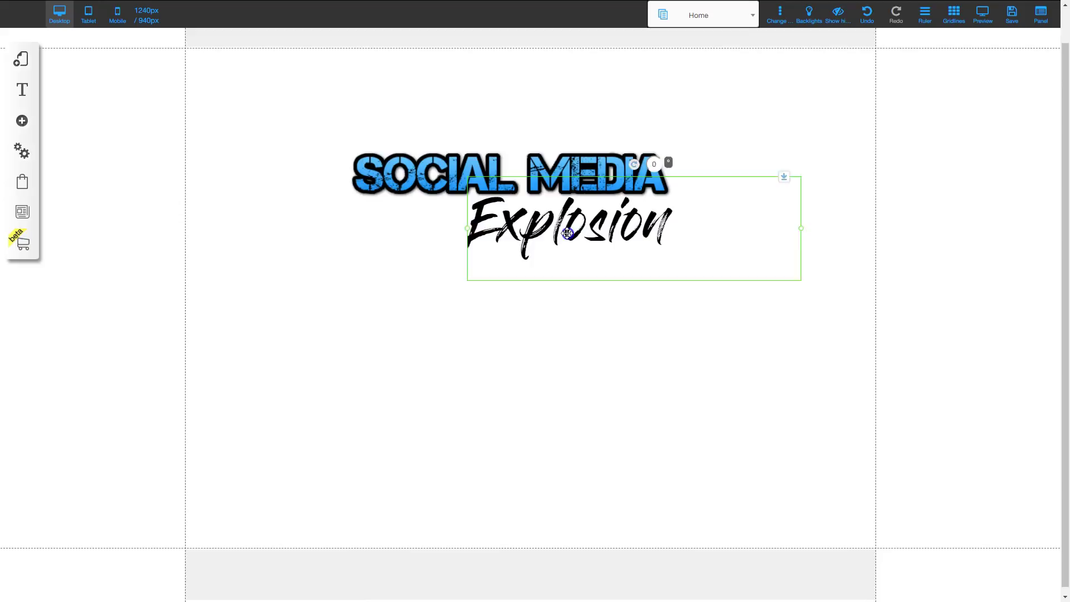
double_click(585, 232)
click(520, 165)
click(522, 244)
click(525, 268)
drag(537, 206, 617, 217)
Try more fonts on the "Explosion" title, ending with Kaushan Script
double_click(614, 214)
click(583, 176)
scroll(595, 267, down, 8)
click(583, 235)
click(597, 175)
scroll(590, 237, down, 2)
click(588, 220)
Move the "Explosion" title left so its right end lines up with the logo
click(607, 326)
drag(691, 236, 645, 234)
click(650, 370)
Try further fonts on the "Explosion" title, including Lato Hairline, and apply OpenSans Cond Light Italic
click(597, 227)
double_click(596, 227)
click(554, 173)
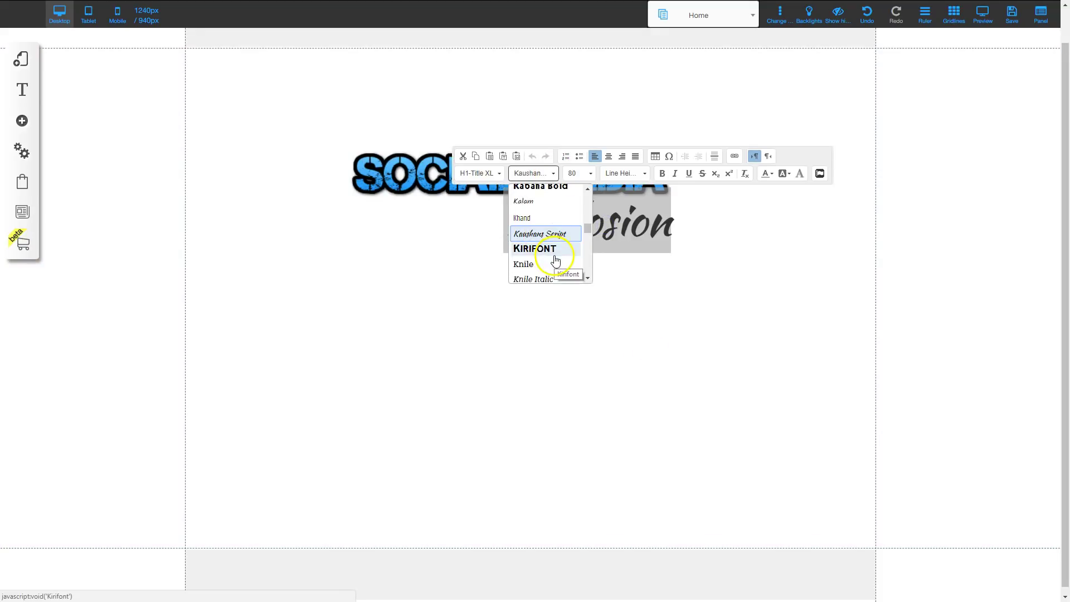
click(555, 257)
click(553, 173)
click(549, 267)
click(552, 168)
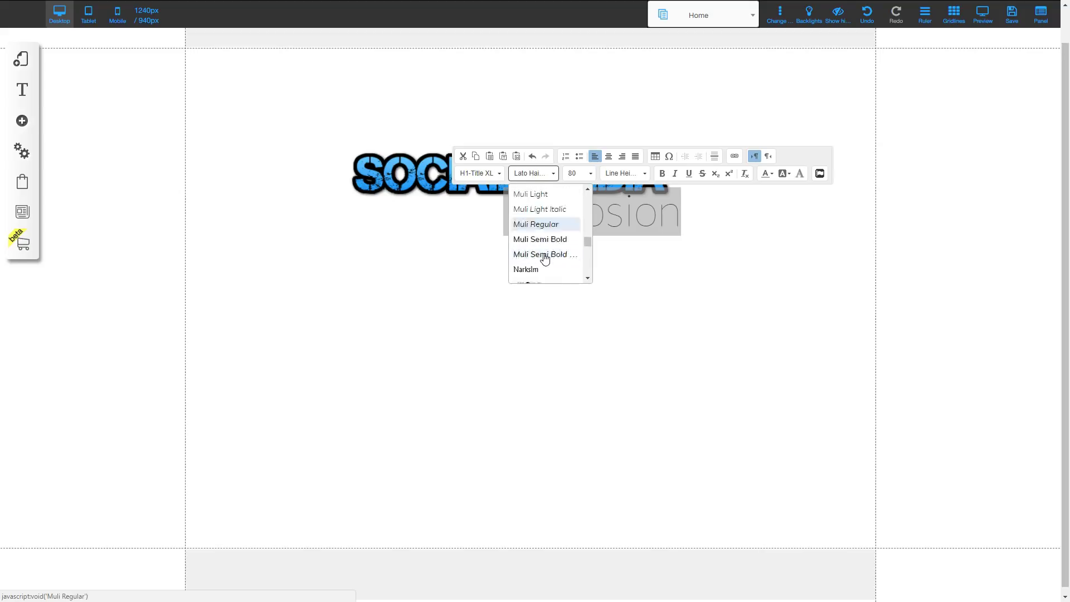
click(544, 258)
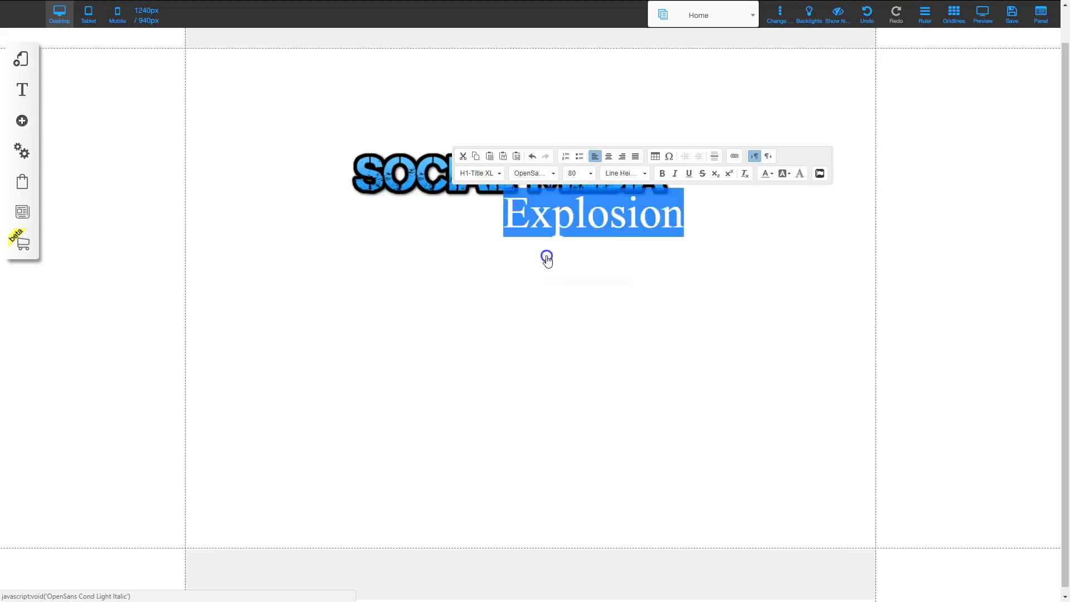
Try further fonts on the "Explosion" title beneath the logo, ending with Permanent Marker
click(554, 173)
click(544, 226)
click(554, 173)
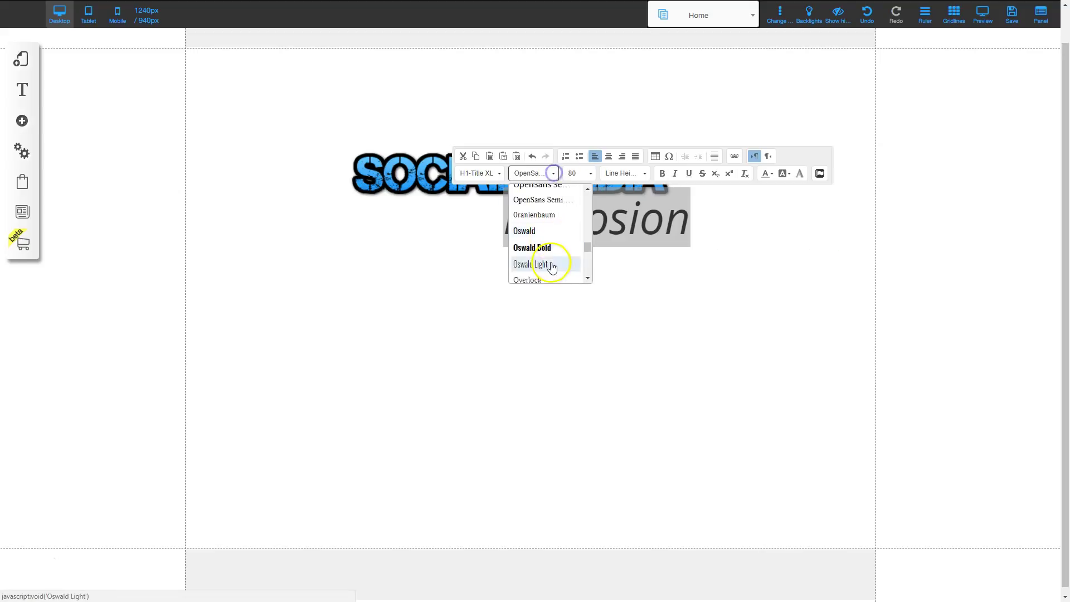
click(552, 268)
click(557, 299)
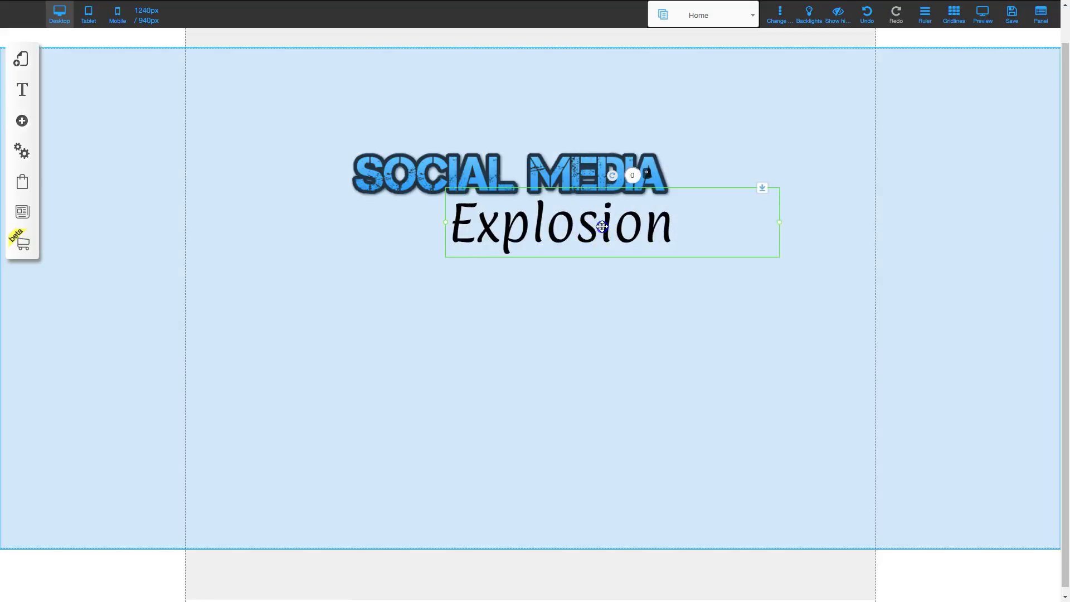
click(564, 226)
double_click(564, 227)
click(504, 176)
click(477, 212)
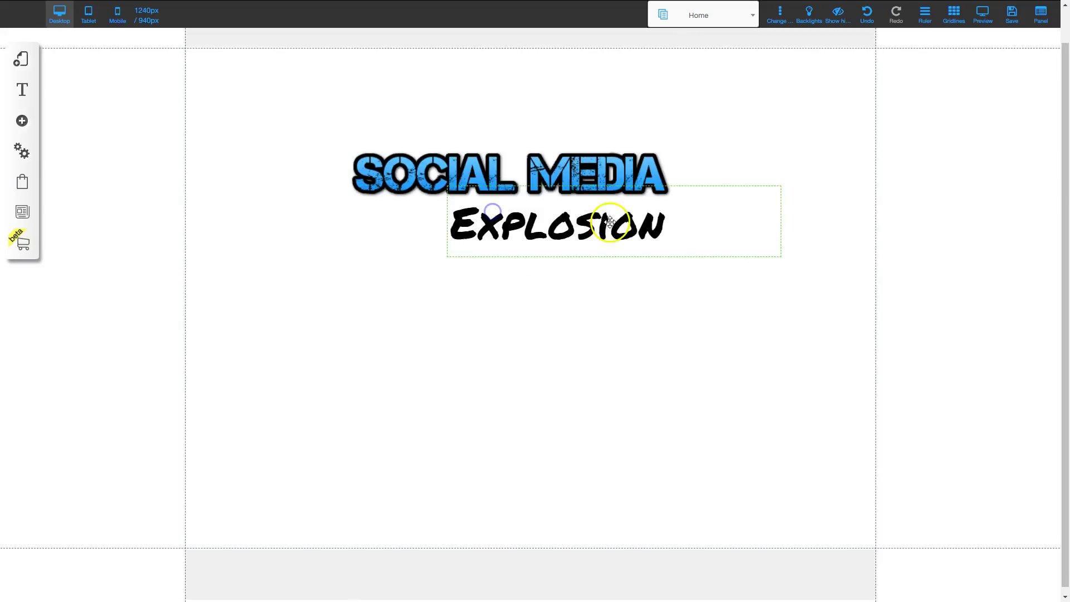
click(606, 334)
Try the Petit Formal Script and Satisfy script fonts on the "Explosion" title
double_click(560, 217)
click(503, 167)
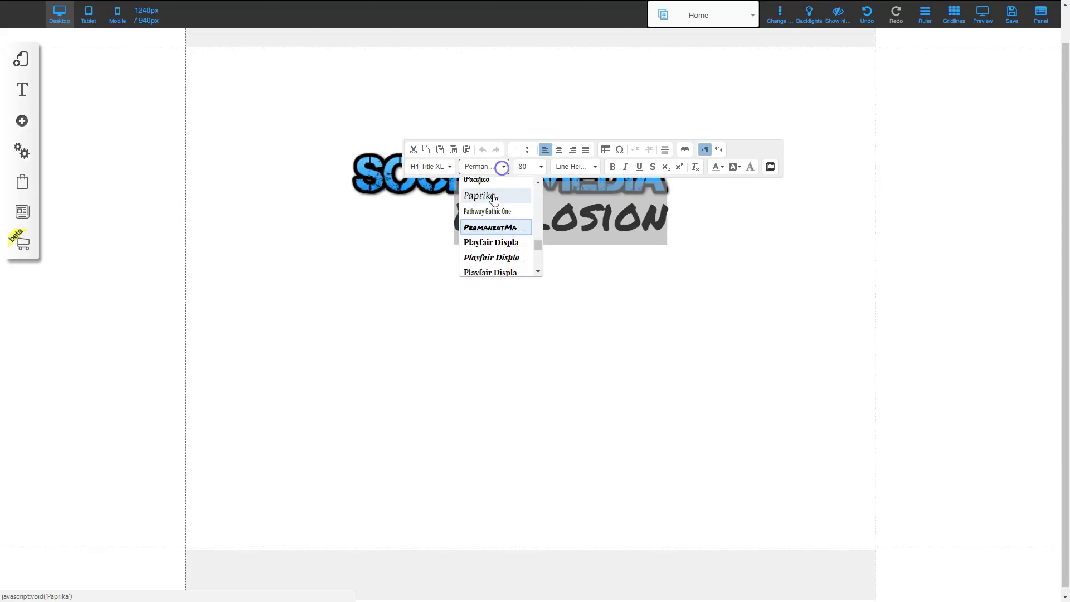
click(499, 202)
click(499, 257)
click(503, 167)
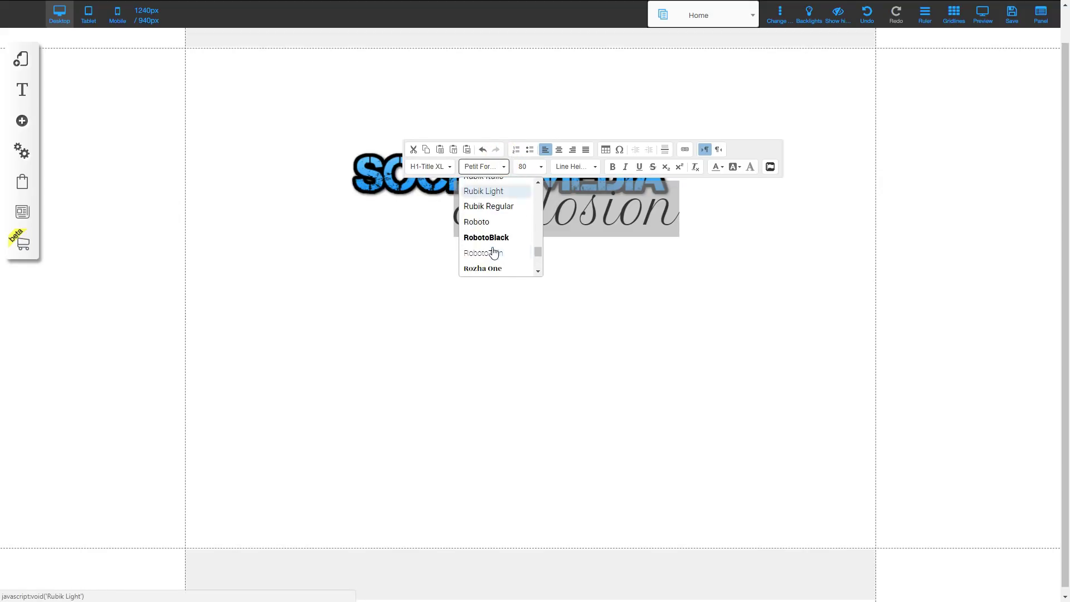
click(494, 252)
click(503, 166)
click(527, 270)
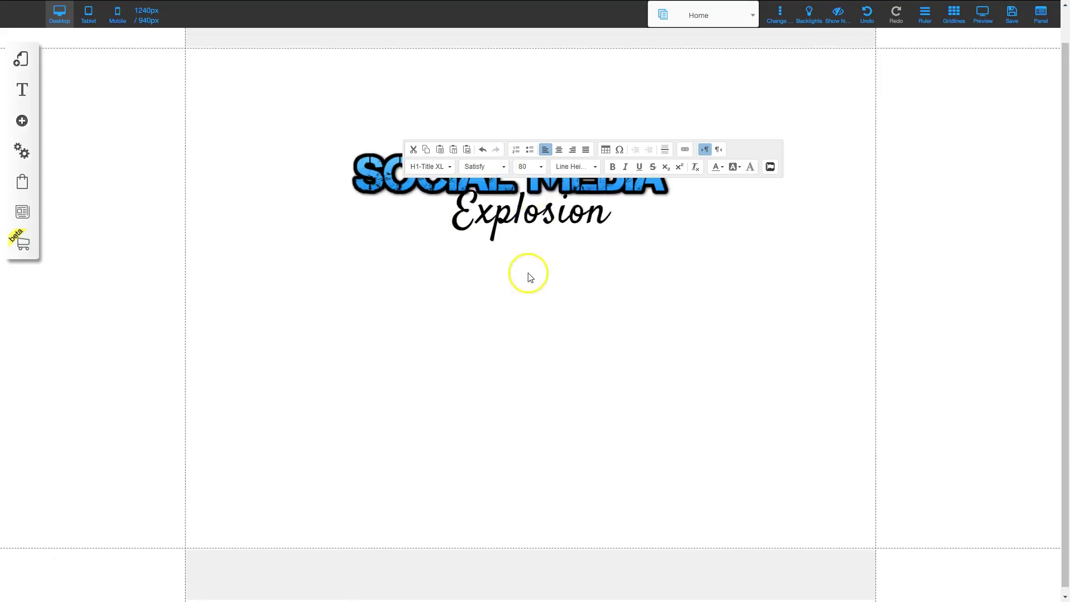
Try the Sweet Pea and Shirokuma fonts on the "Explosion" title
double_click(591, 220)
click(560, 175)
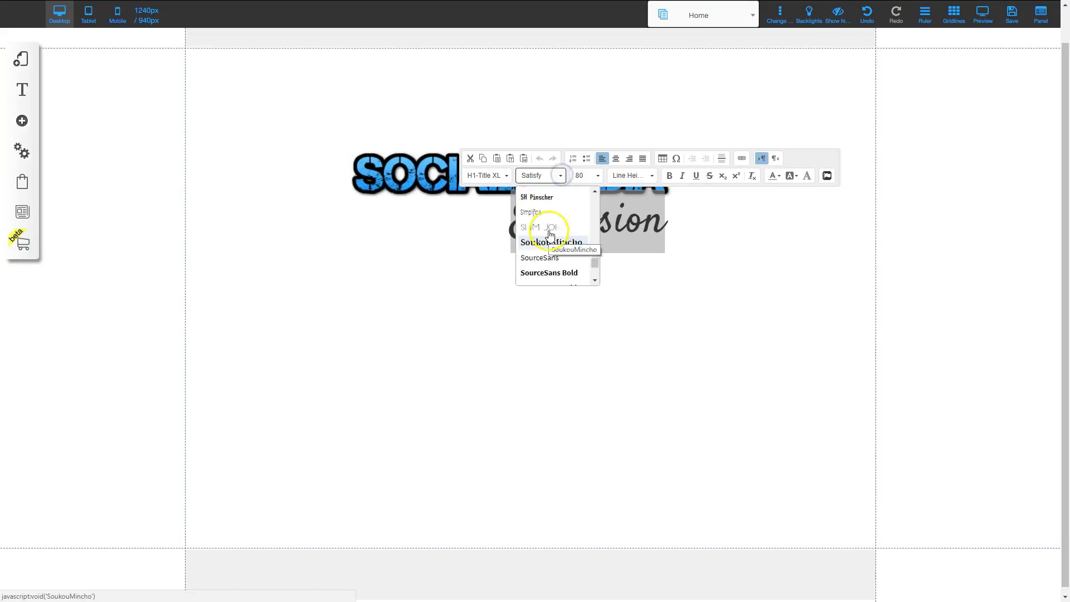
scroll(549, 235, up, 1)
click(549, 235)
double_click(557, 226)
click(561, 175)
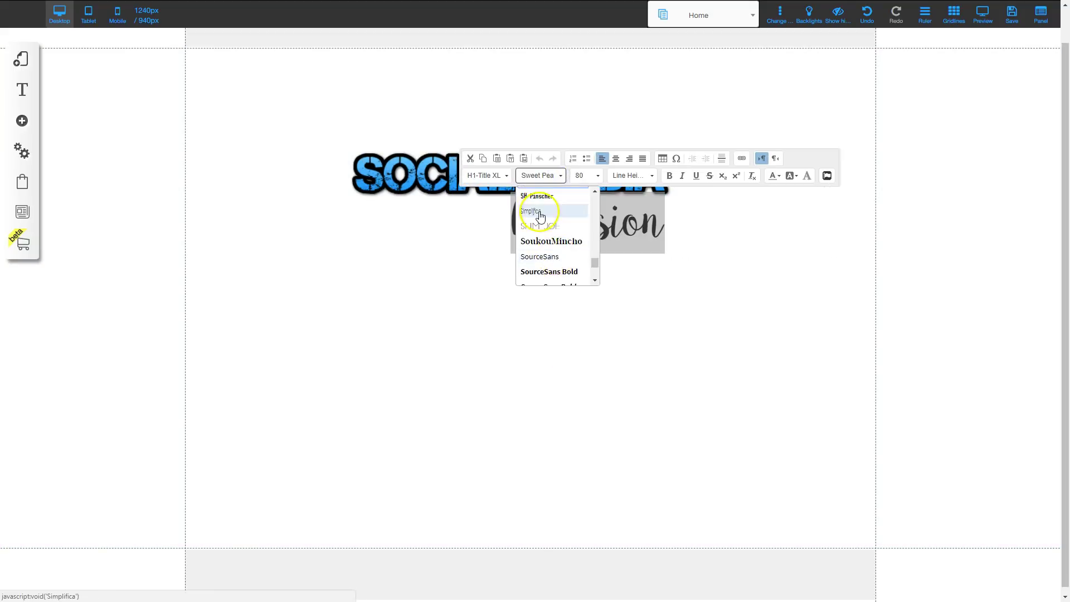
click(536, 221)
Try the Stonecross and Trebuchet MS fonts on the "Explosion" title
double_click(585, 220)
click(554, 179)
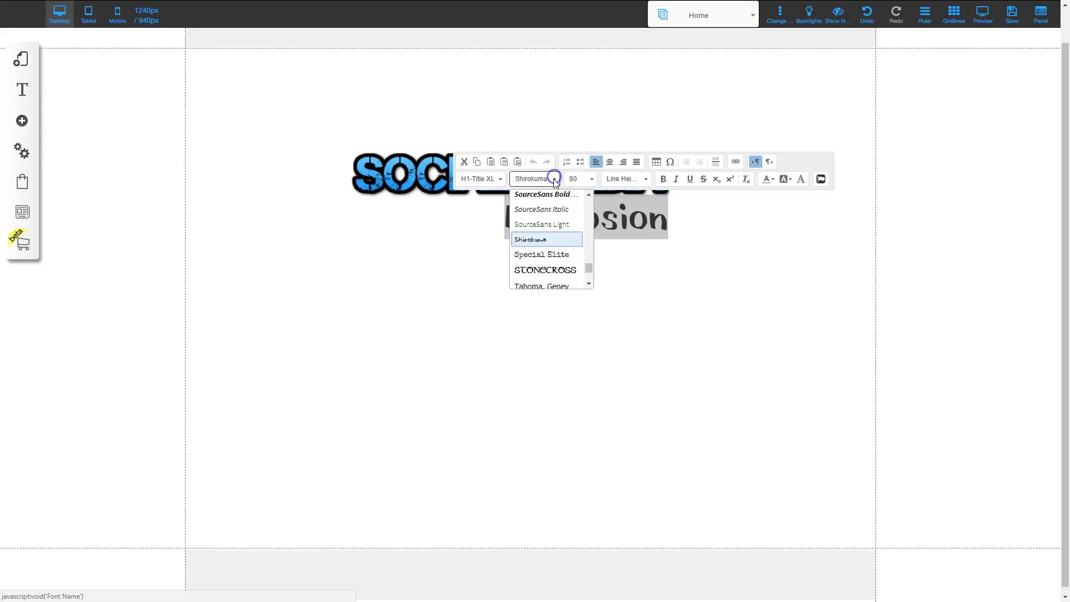
click(546, 215)
click(555, 179)
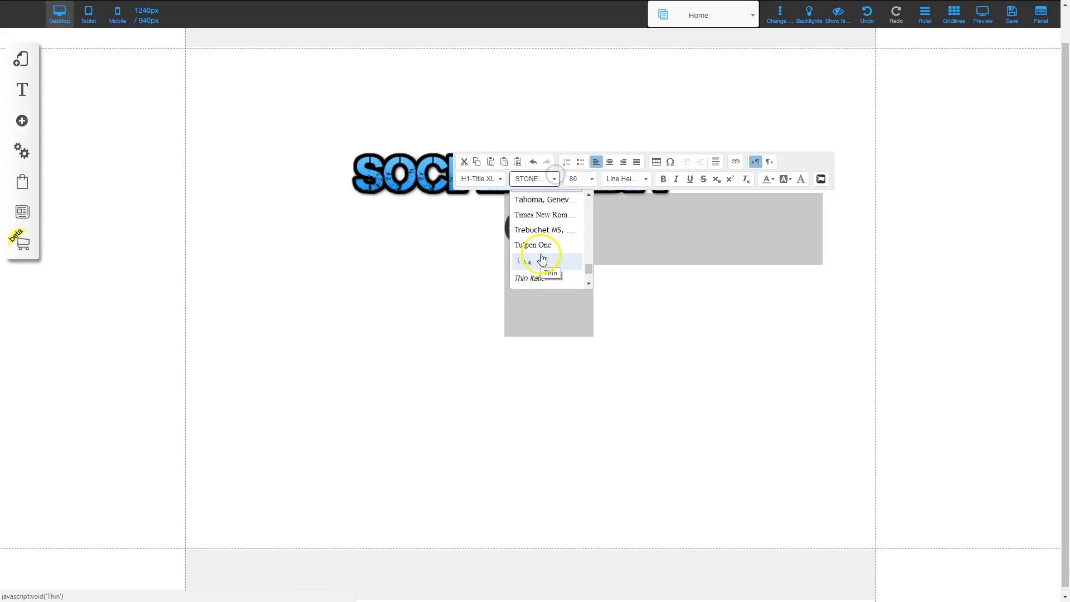
click(544, 254)
Try the Walkway and Zombies fonts on the "Explosion" title
double_click(549, 228)
click(554, 179)
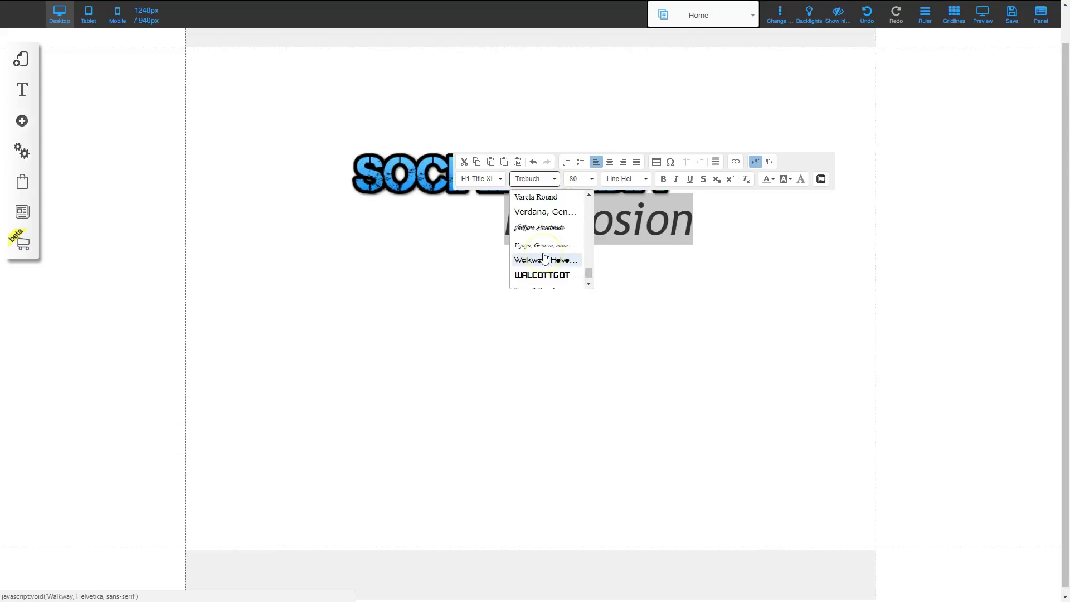
click(539, 227)
click(555, 179)
scroll(551, 218, down, 5)
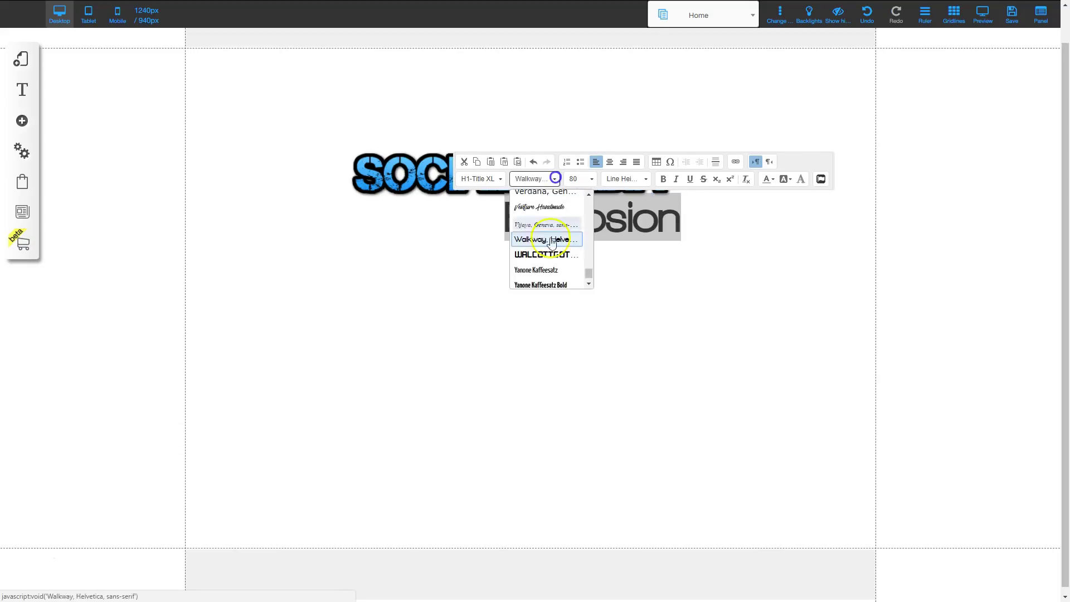
click(545, 259)
Set the "Explosion" title in Architects Daughter at a slightly smaller size and place it under the logo's right half
click(555, 172)
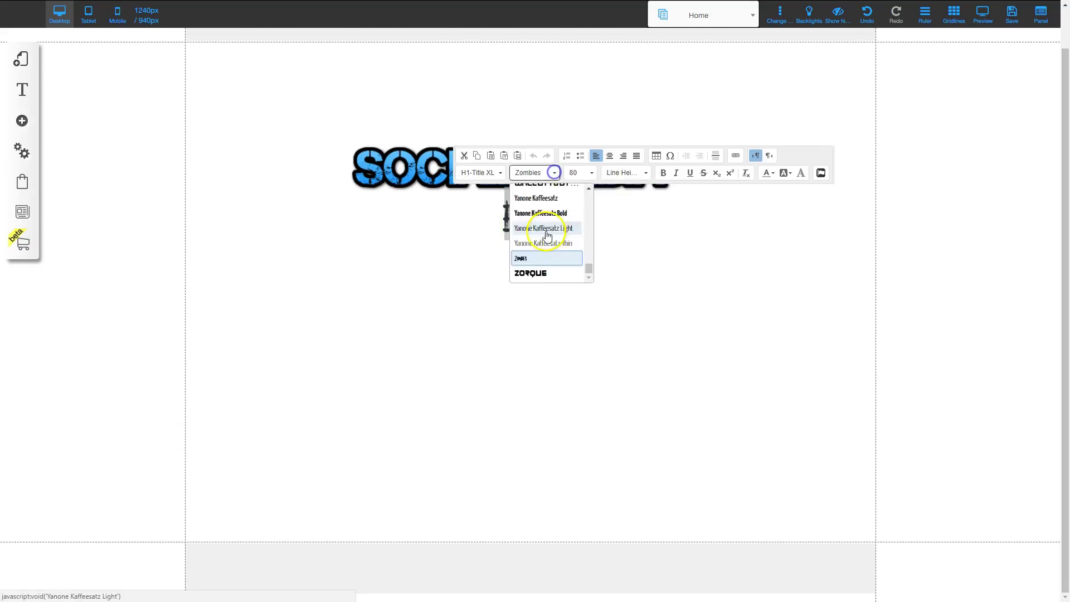
click(548, 243)
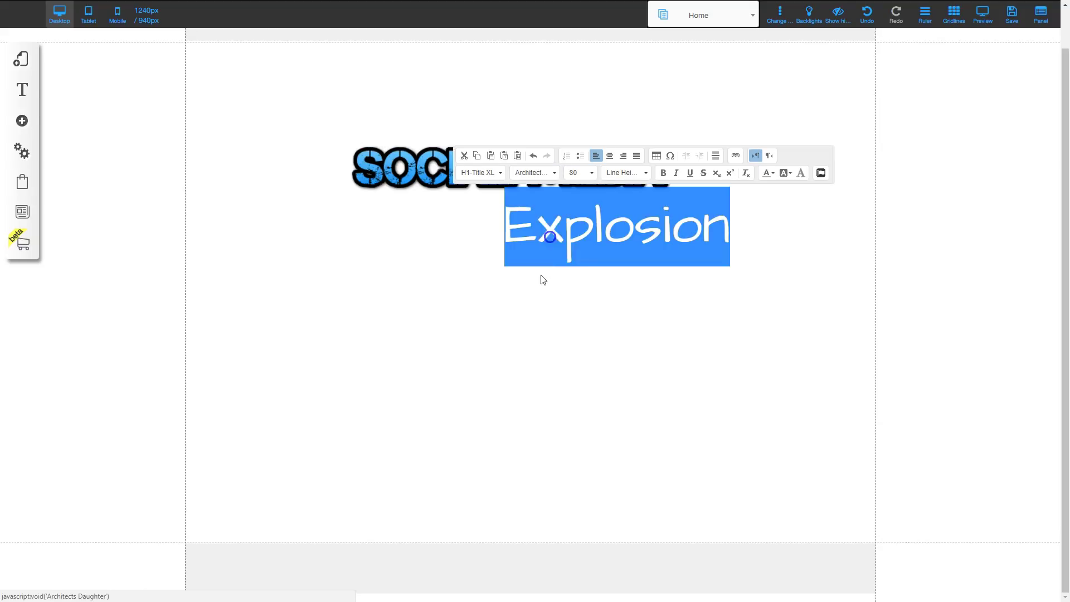
click(592, 291)
double_click(560, 211)
click(496, 158)
click(533, 157)
click(559, 372)
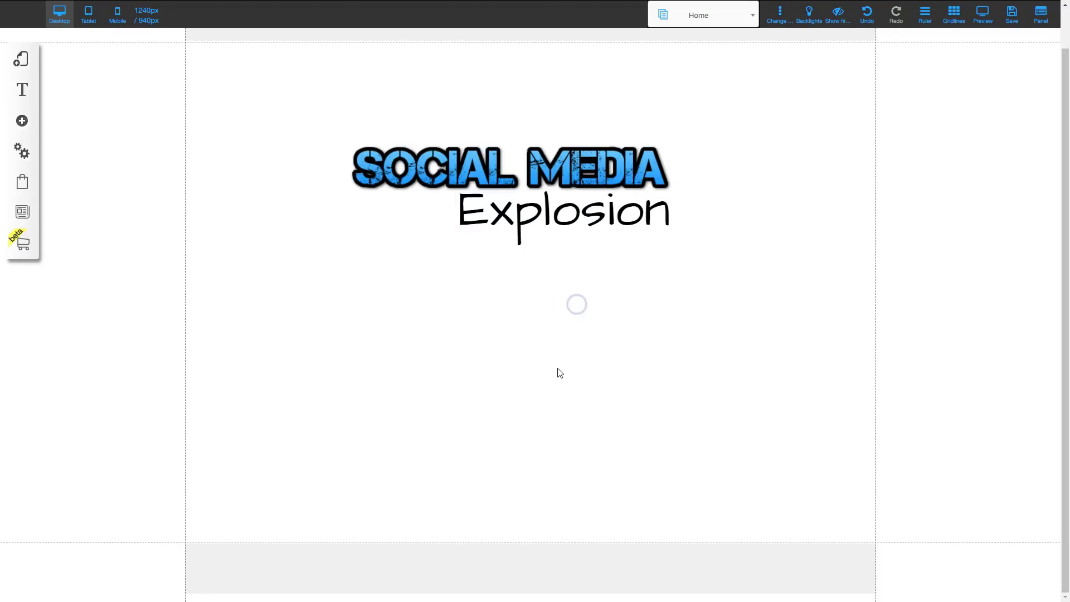
Nudge the "Explosion" title slightly up and left so its right end lines up with the logo
double_click(563, 210)
click(631, 327)
click(554, 137)
click(590, 209)
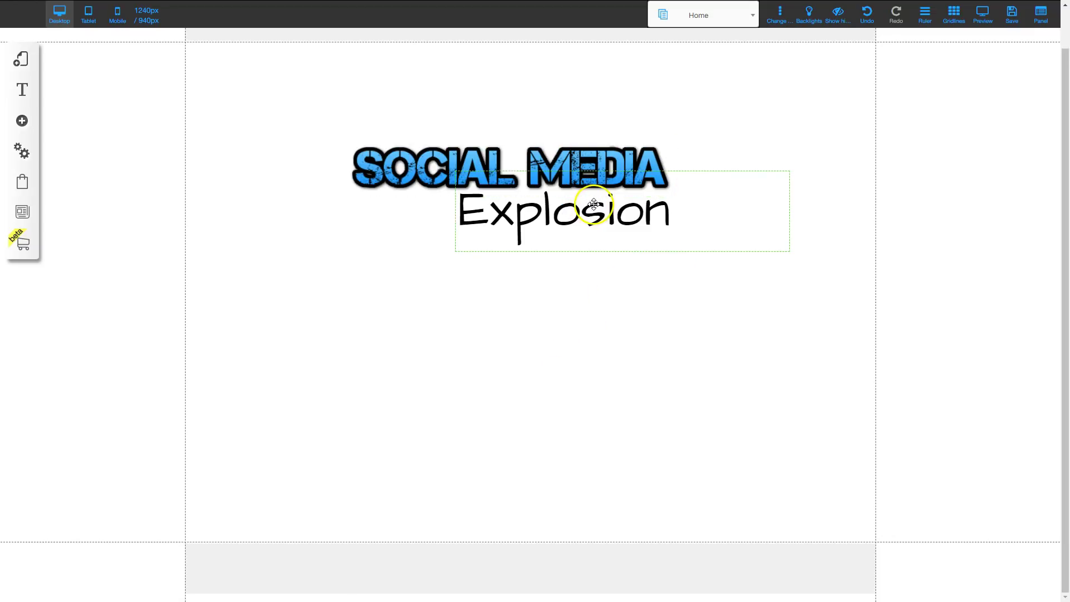
drag(607, 211, 605, 209)
click(604, 282)
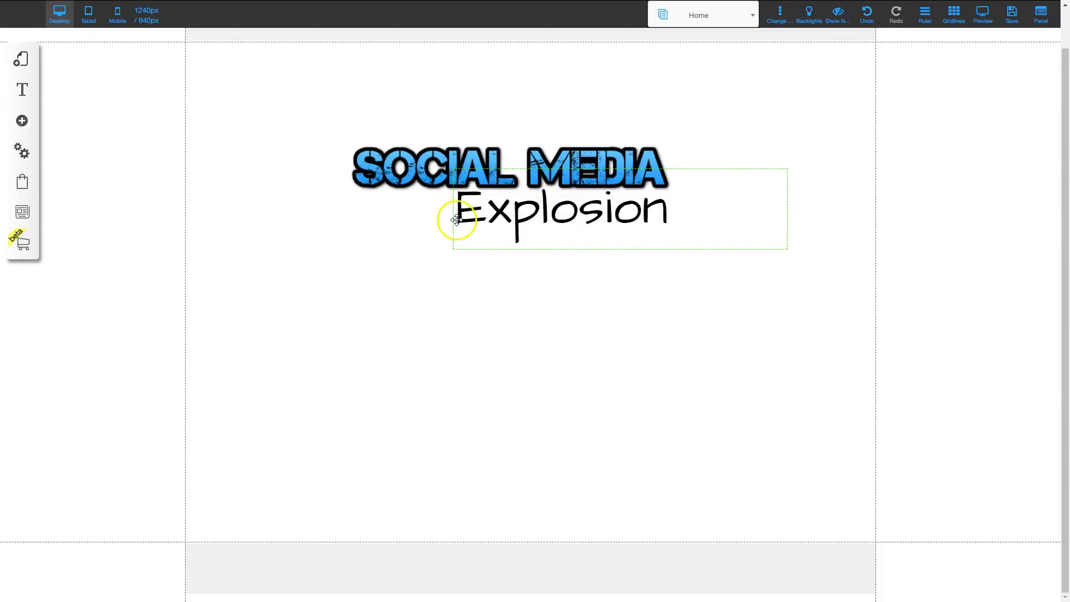
click(618, 303)
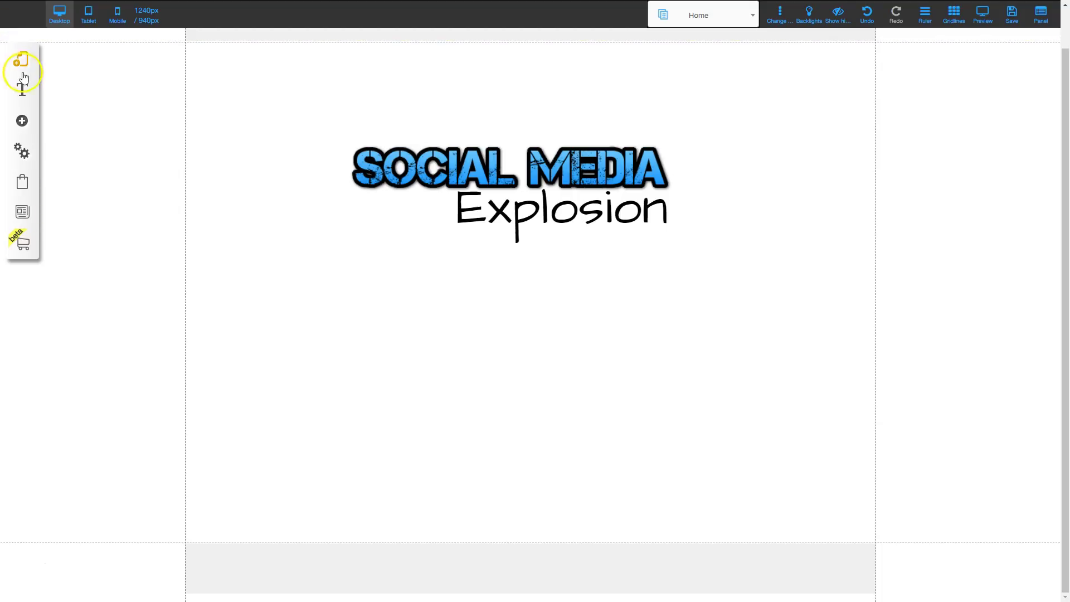
Add an extra-large title text element below the heading and clear its placeholder text
click(22, 120)
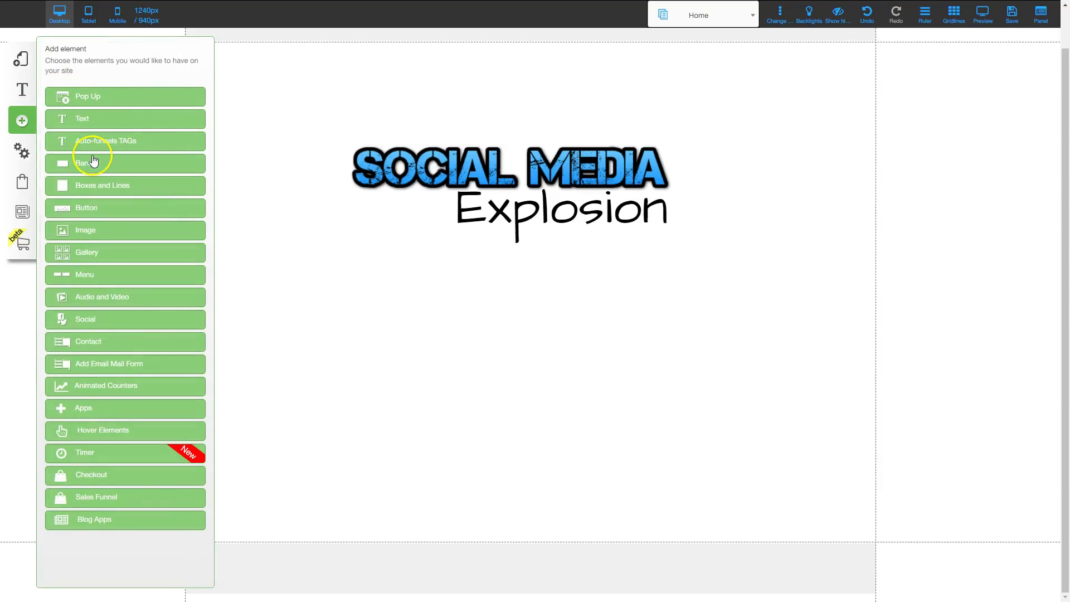
click(84, 120)
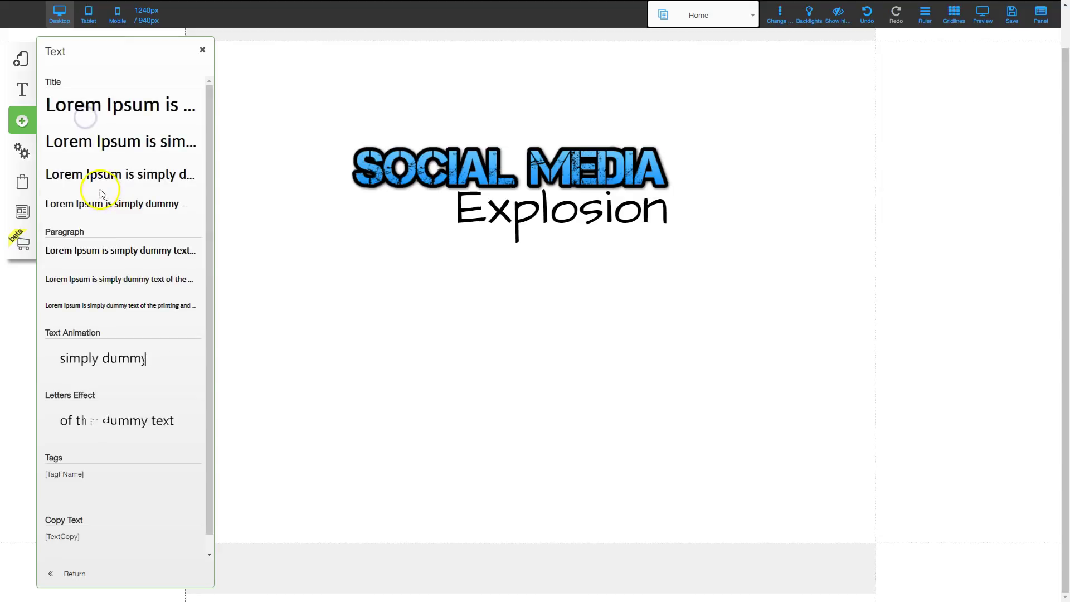
click(120, 104)
drag(454, 310, 407, 344)
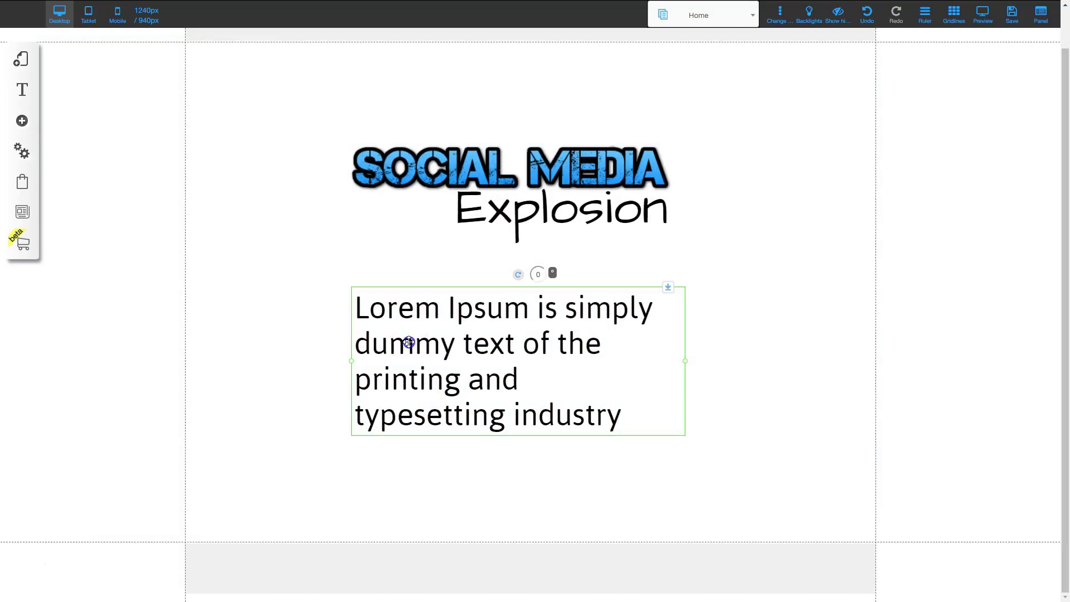
double_click(409, 342)
key(BackSpace)
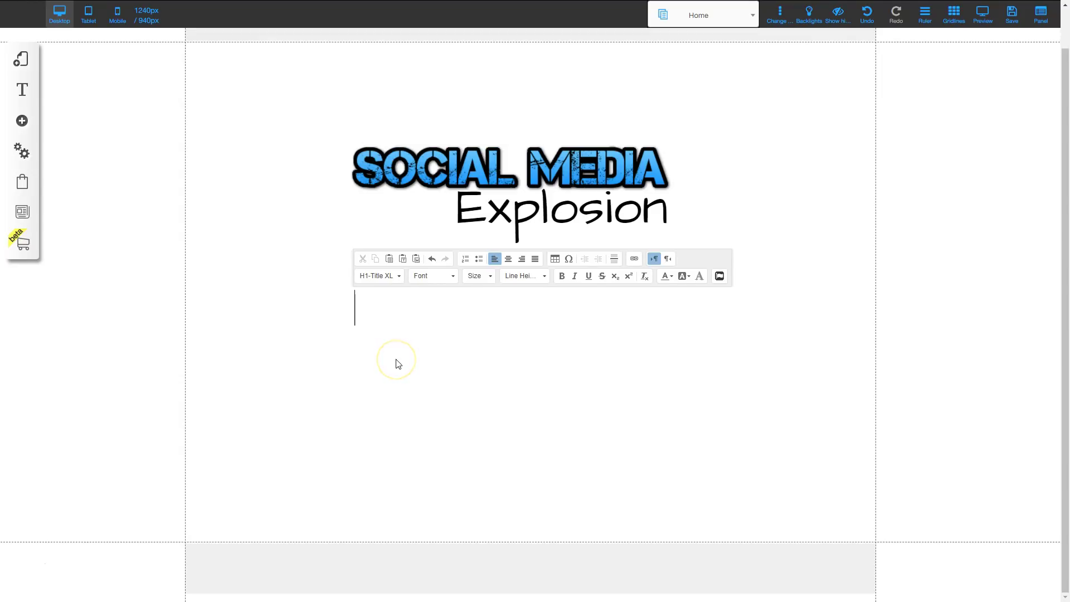
Insert the user-with-plus icon from the icon list into the empty title element
click(719, 278)
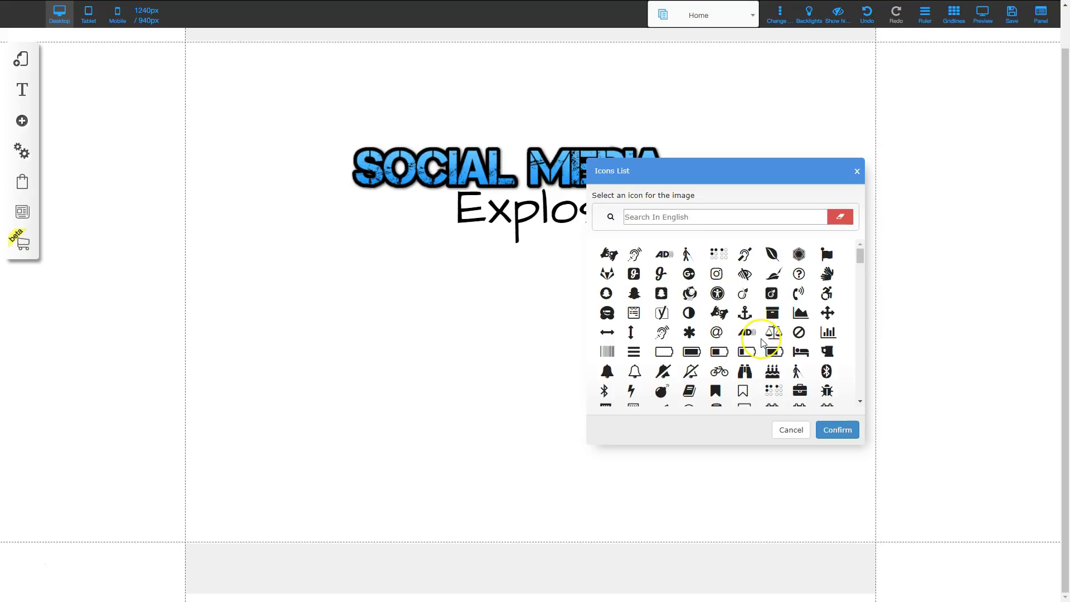
scroll(762, 342, down, 1)
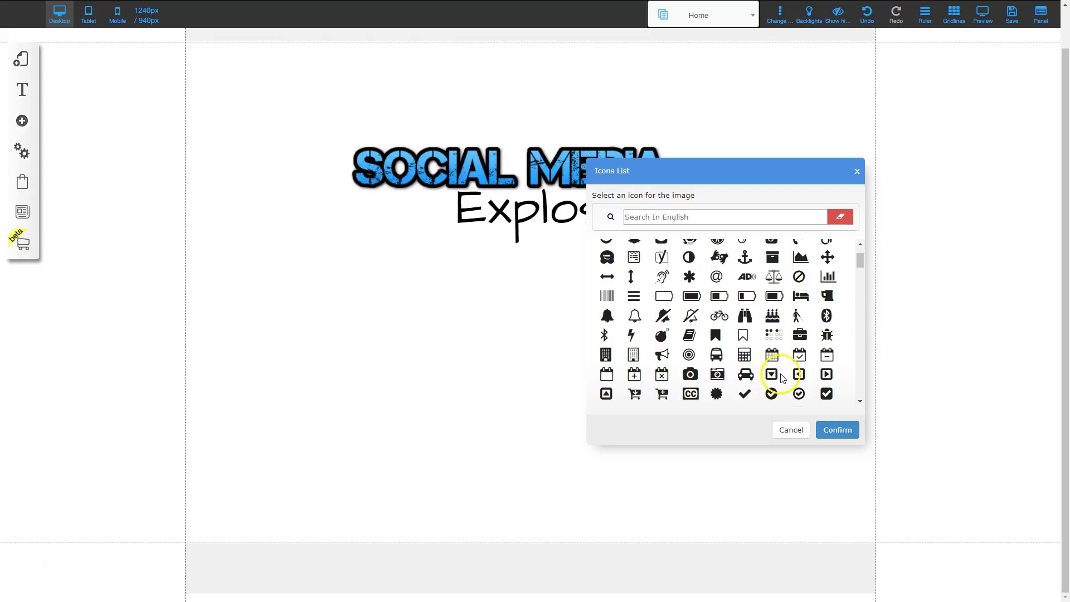
scroll(782, 378, down, 8)
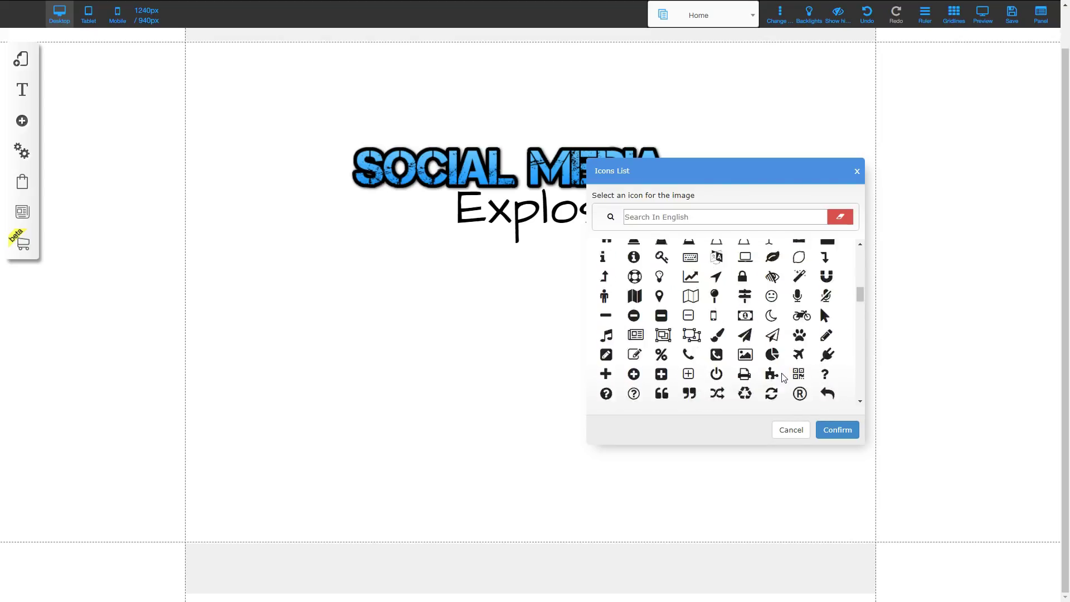
scroll(783, 378, down, 3)
click(690, 310)
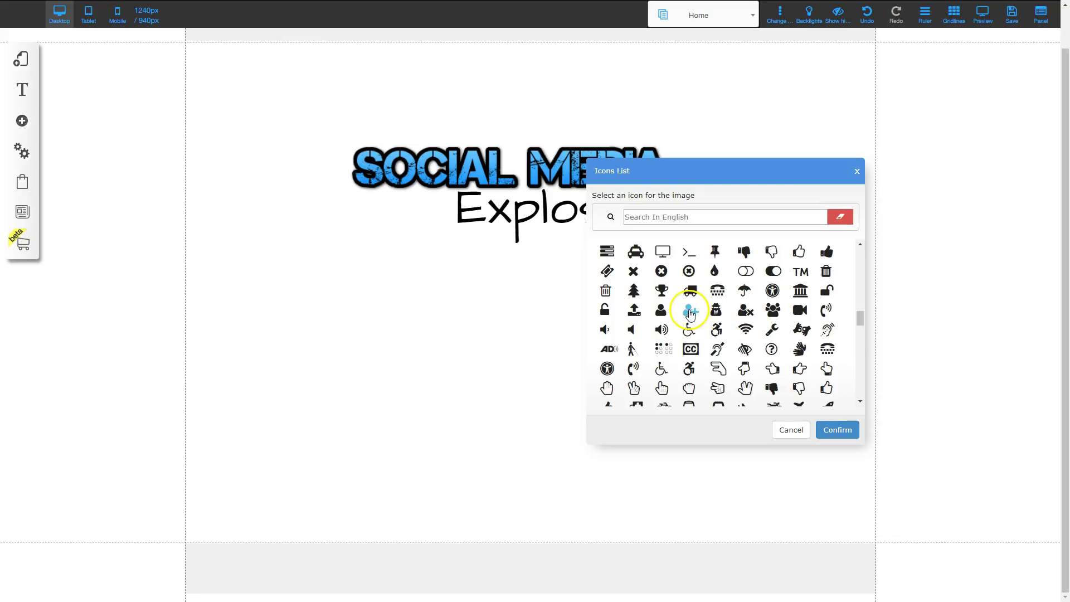
click(838, 429)
Select the inserted user-plus icon and set its size to 100
click(425, 306)
click(350, 300)
click(397, 306)
click(308, 302)
click(350, 308)
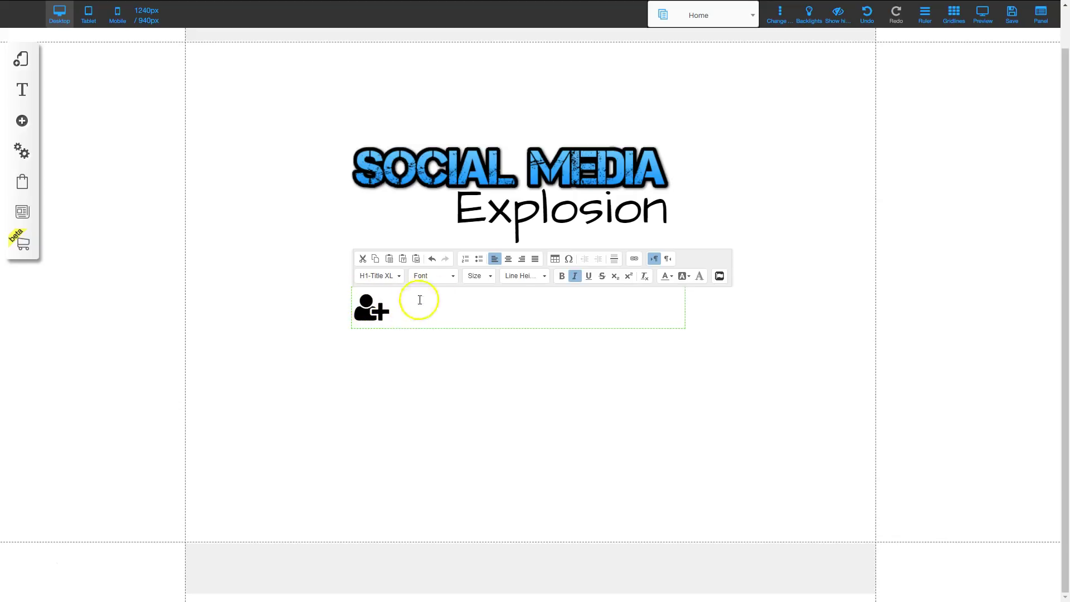
click(489, 277)
scroll(483, 345, down, 20)
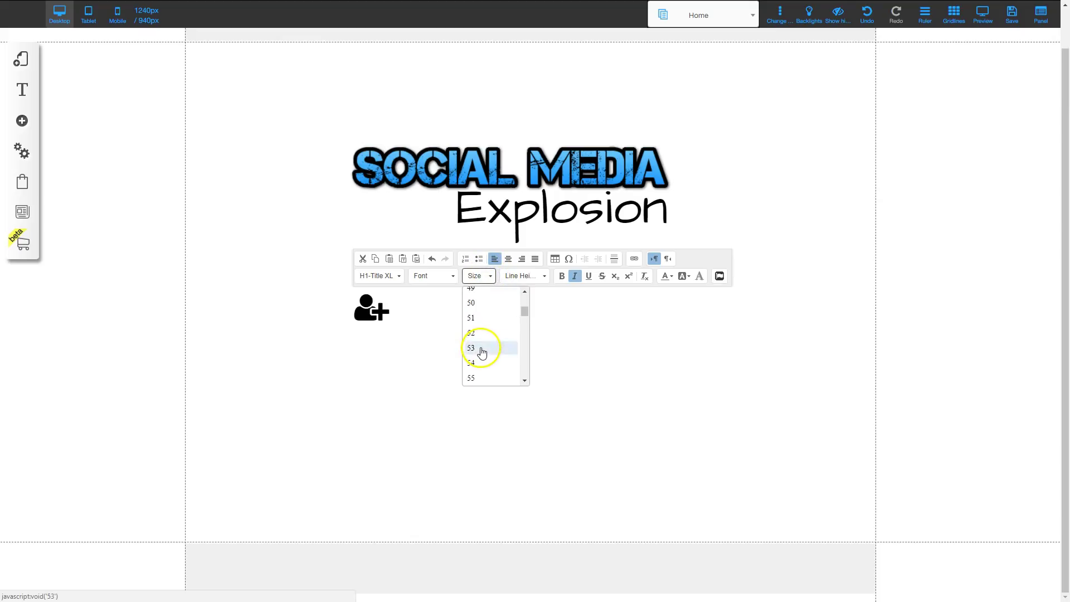
scroll(482, 351, up, 3)
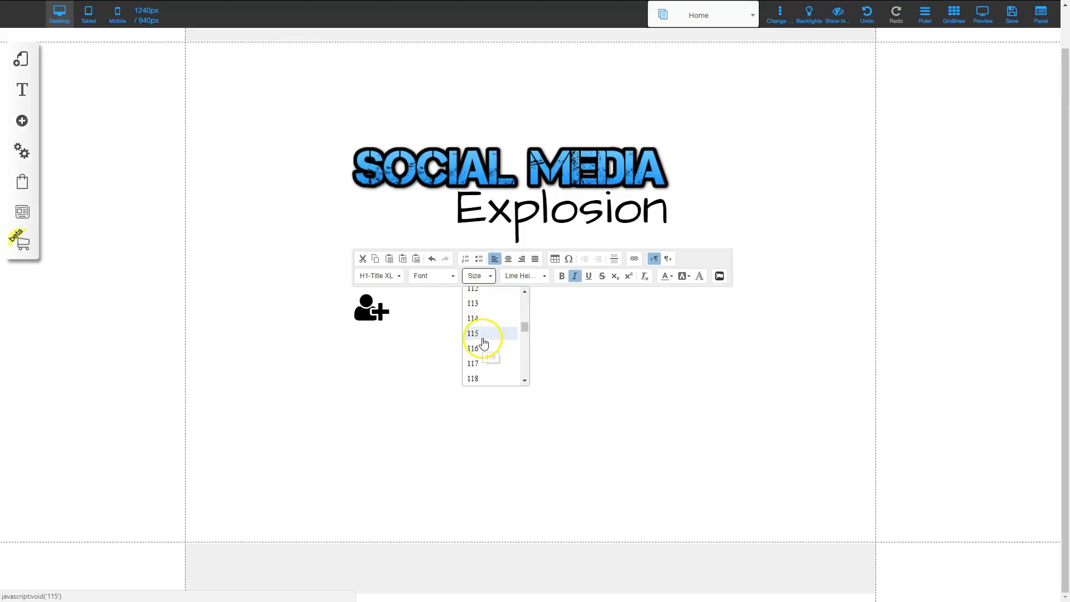
scroll(478, 323, up, 5)
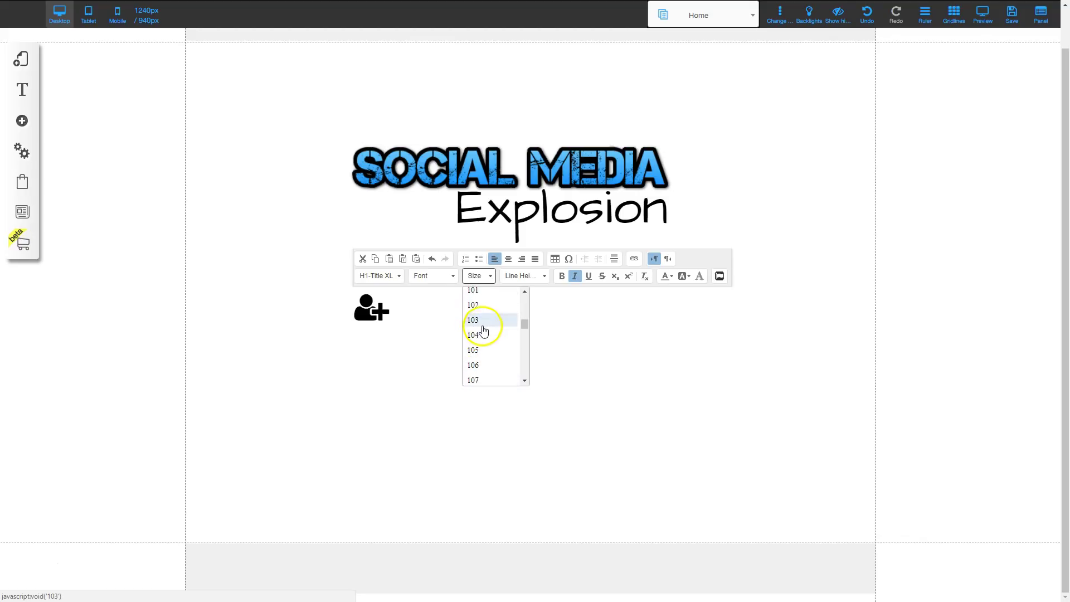
click(480, 331)
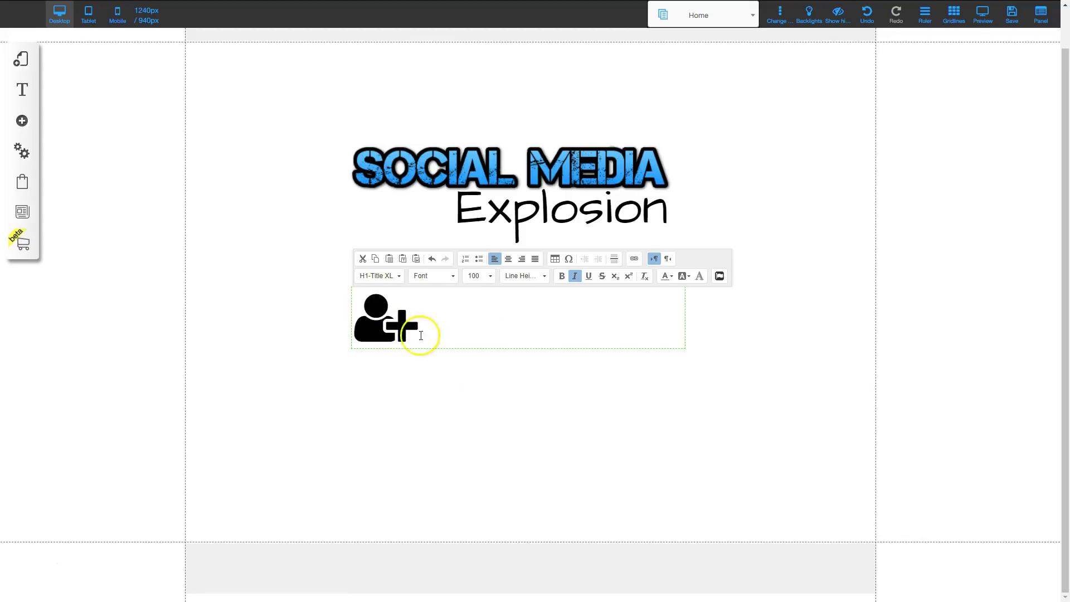
Colour the user-plus icon Bright Blue and move it under the logo, directly left of the "Explosion" title
click(385, 322)
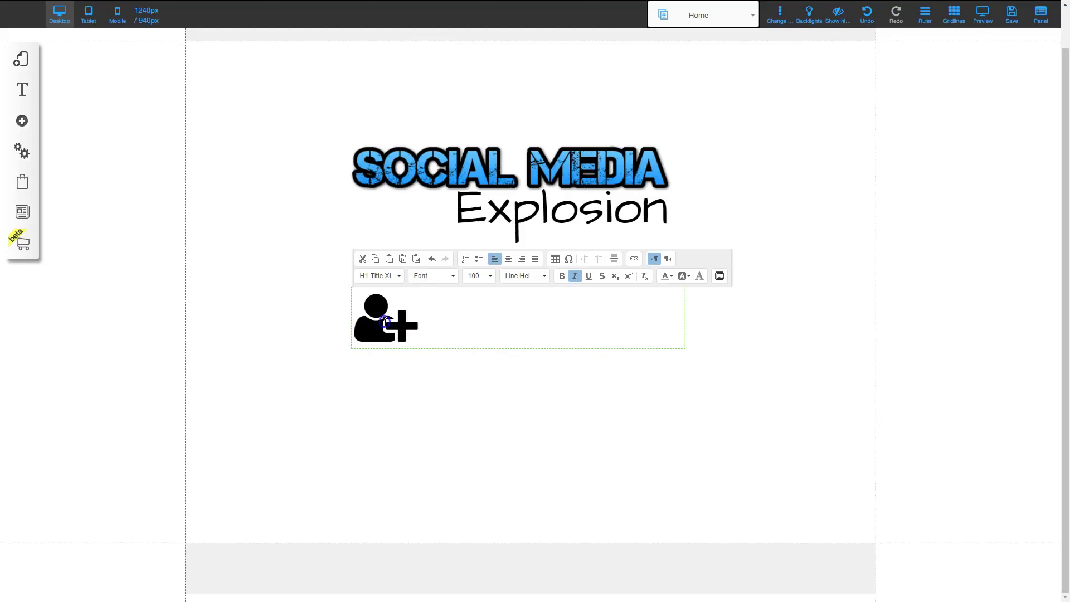
click(668, 276)
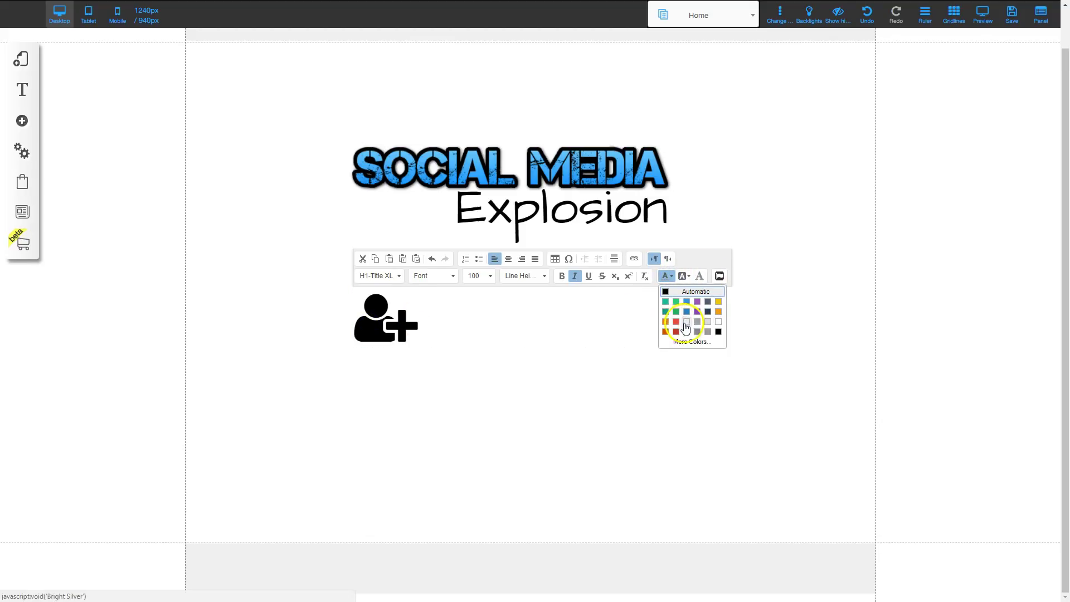
click(687, 302)
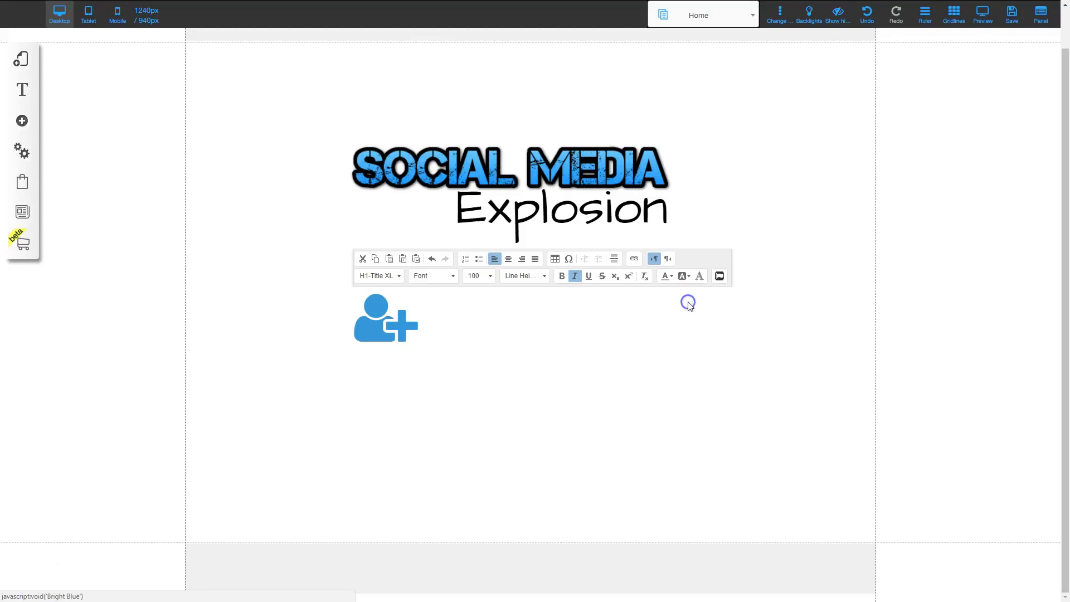
click(458, 389)
drag(379, 321, 409, 225)
click(458, 314)
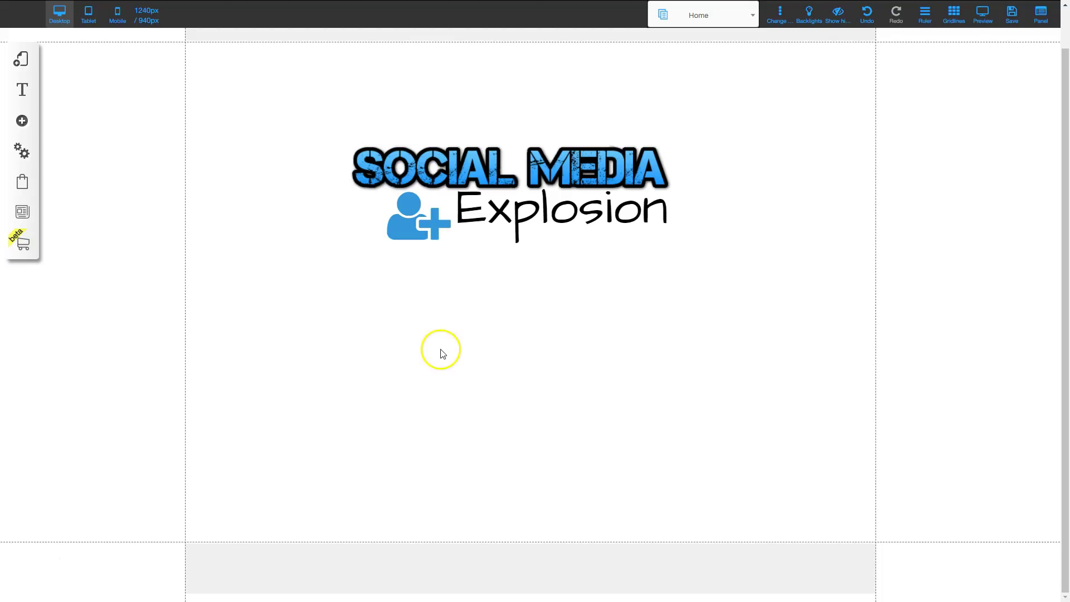
Delete the blue user-plus icon beside the "Explosion" title and preview the page
drag(415, 218, 378, 363)
key(Delete)
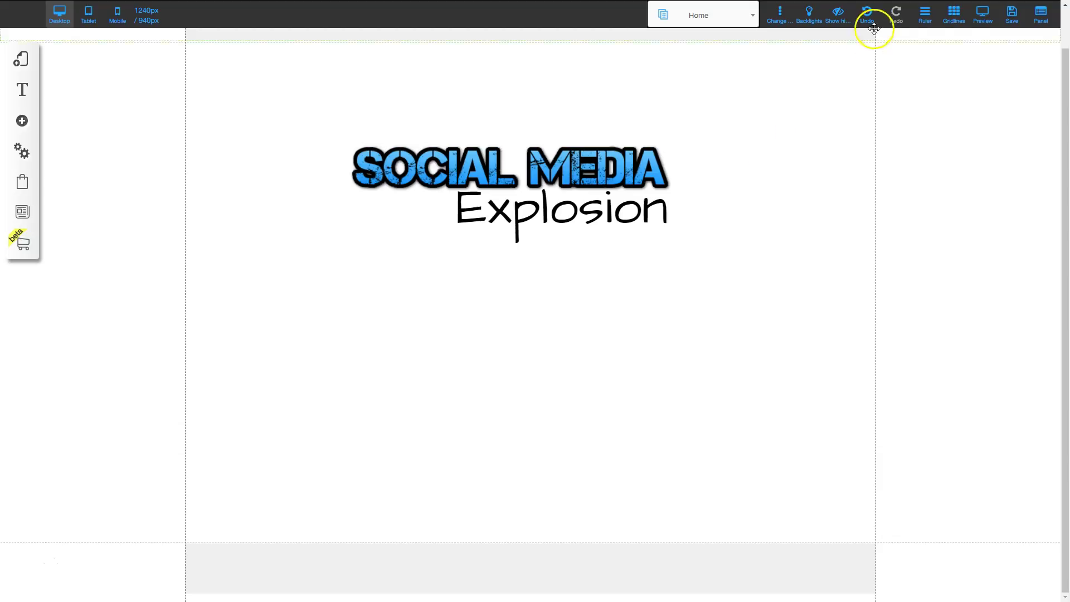
click(983, 22)
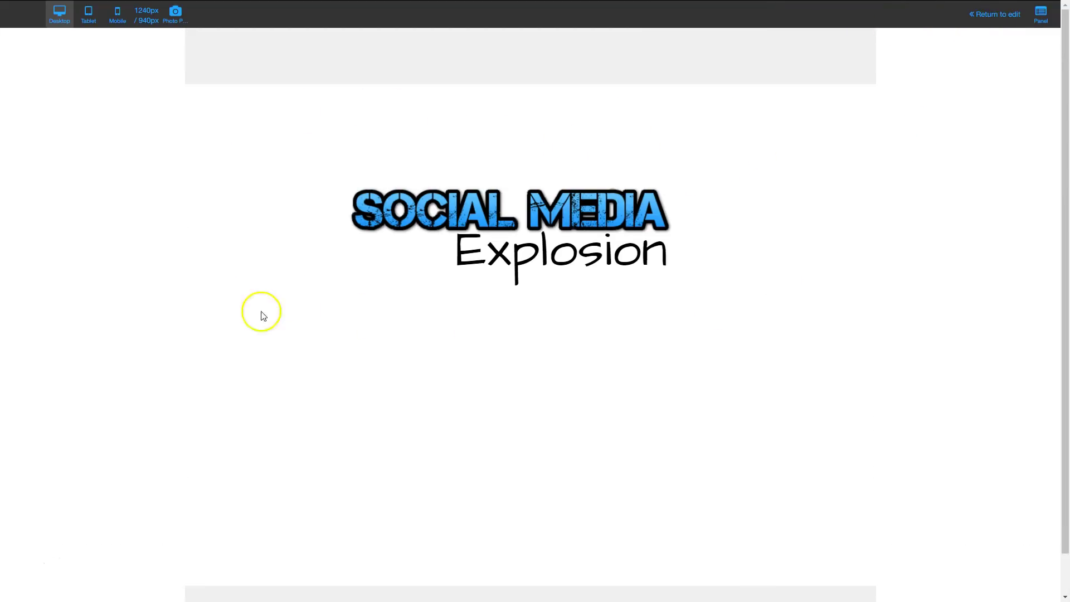
Capture the part of the page around the "Social Media Explosion" heading as an image and check the downloaded website (12).jpg
click(176, 16)
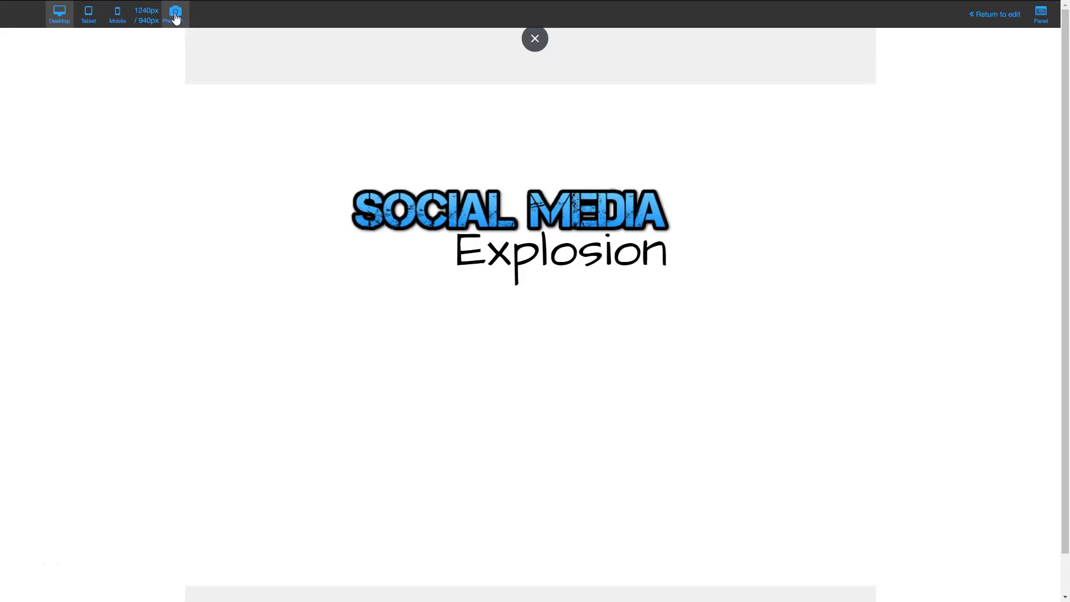
click(176, 19)
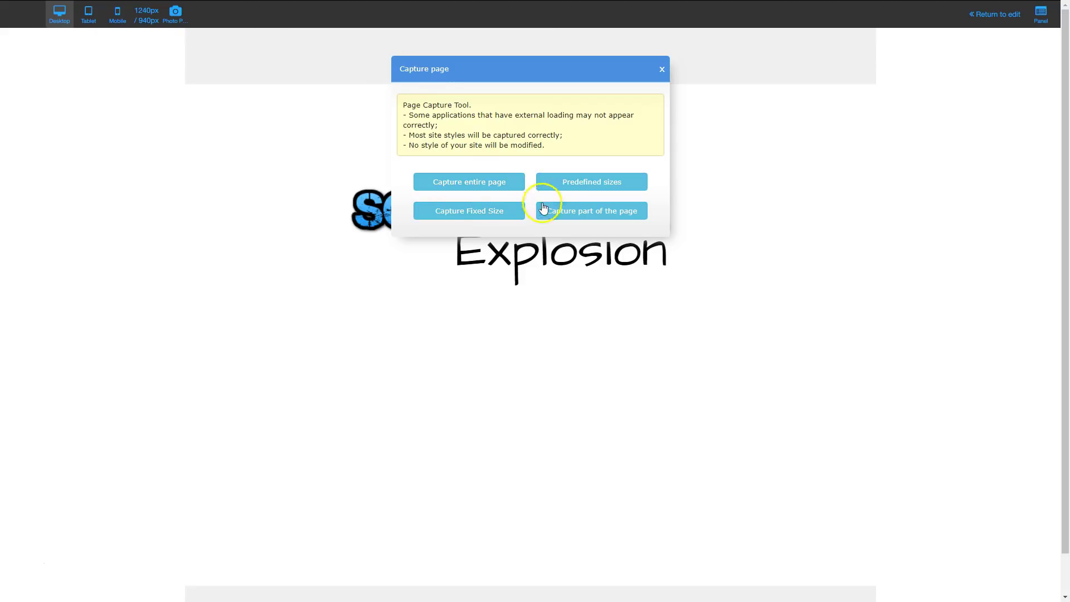
click(579, 212)
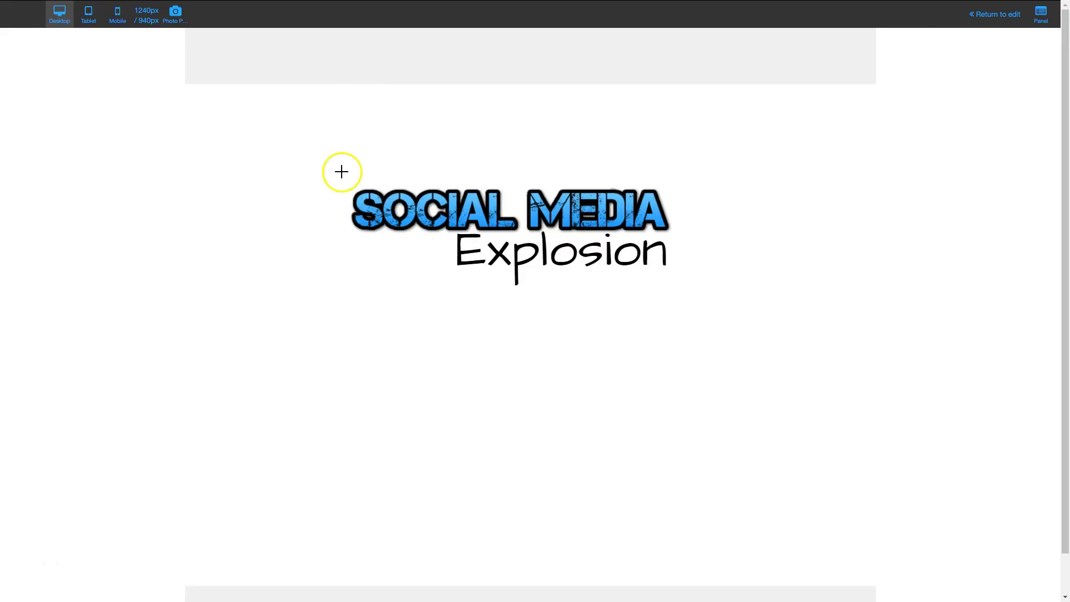
drag(343, 174, 685, 293)
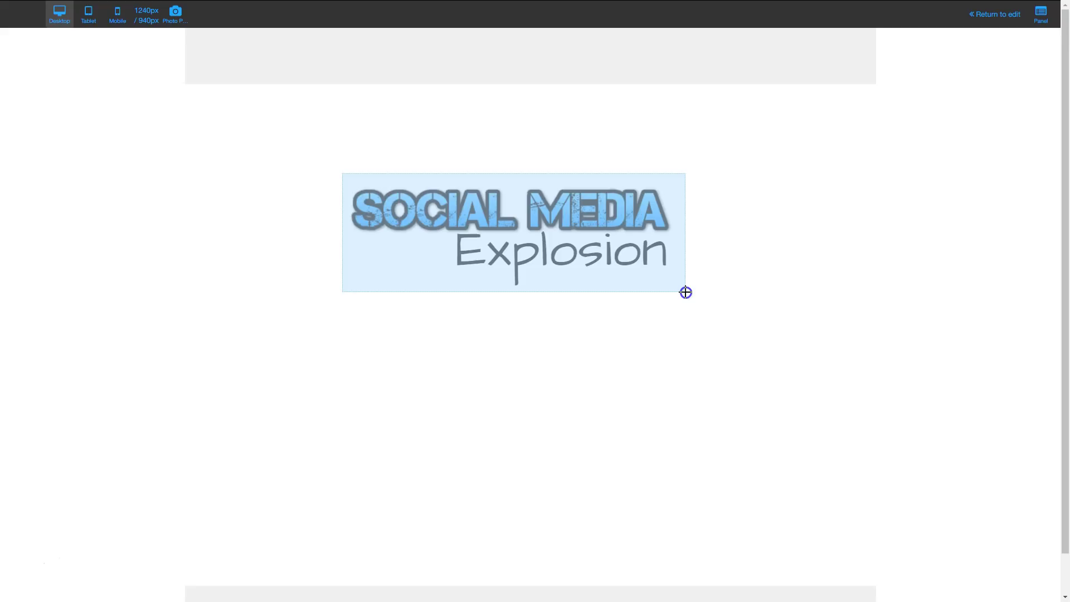
drag(685, 293, 686, 292)
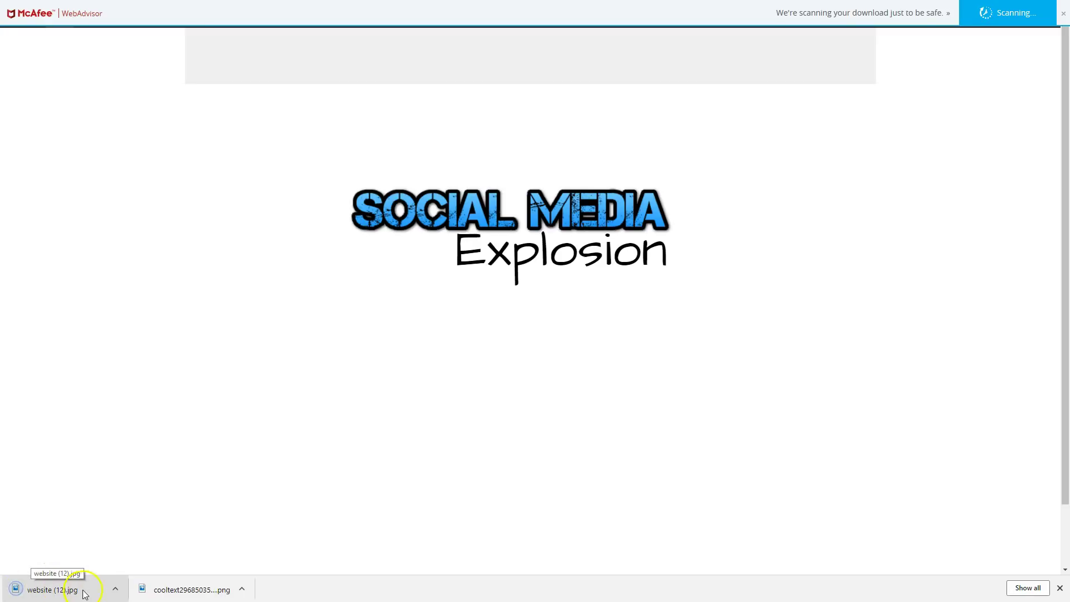
click(55, 589)
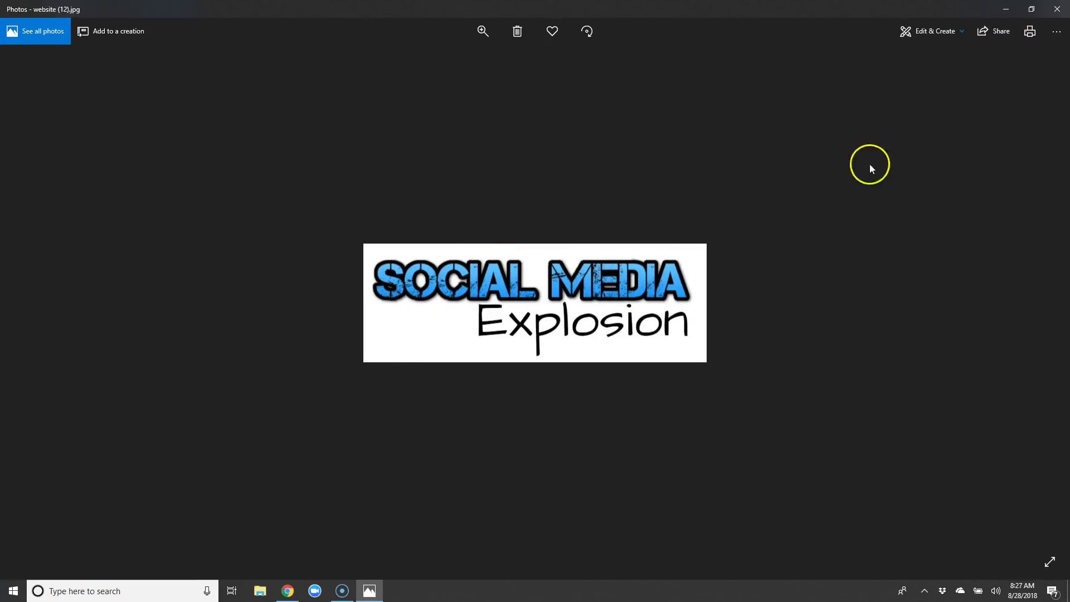
click(1056, 9)
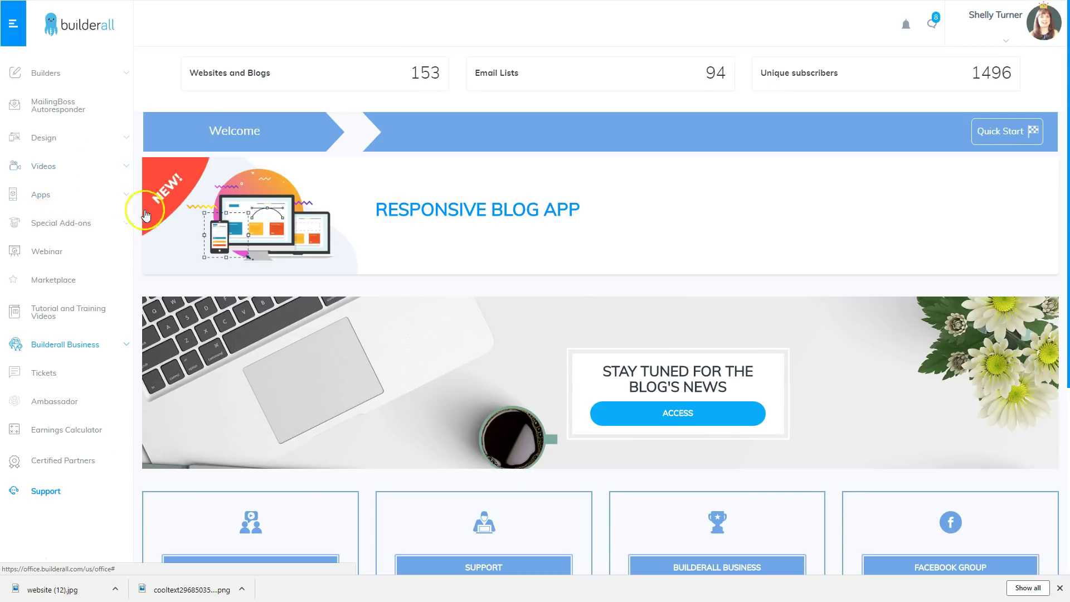
Go to Photo Studio in the Builderall dashboard and open the Social Media Explosion image folder
click(47, 137)
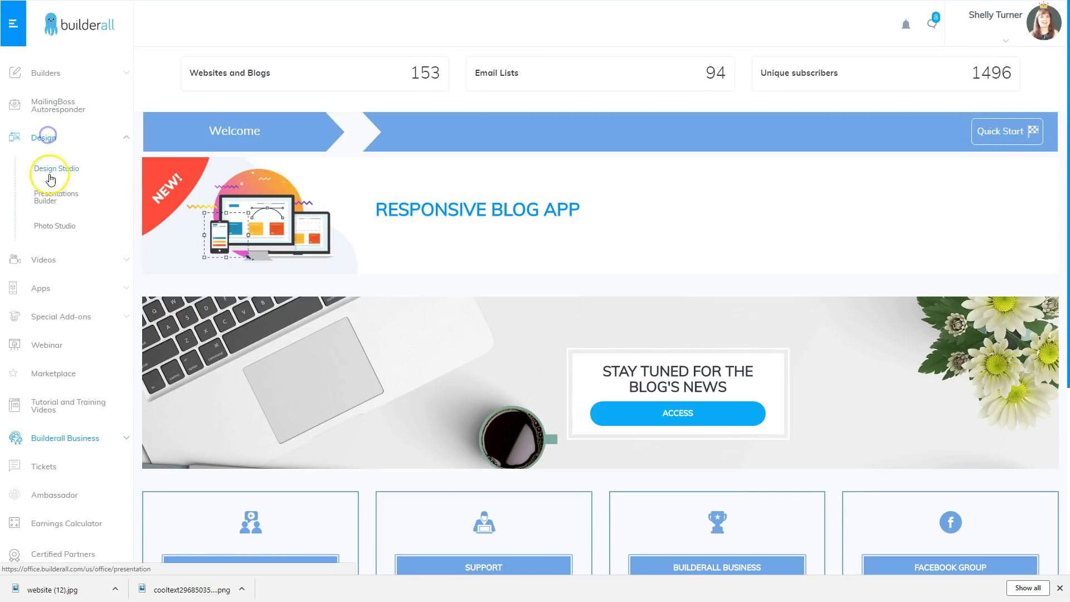
click(47, 226)
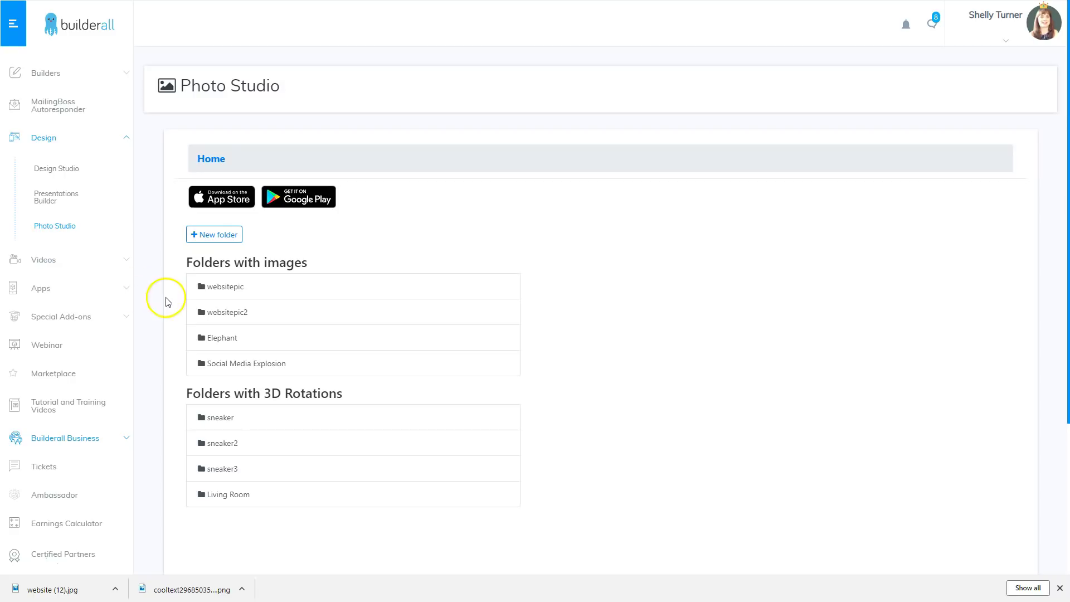
click(215, 234)
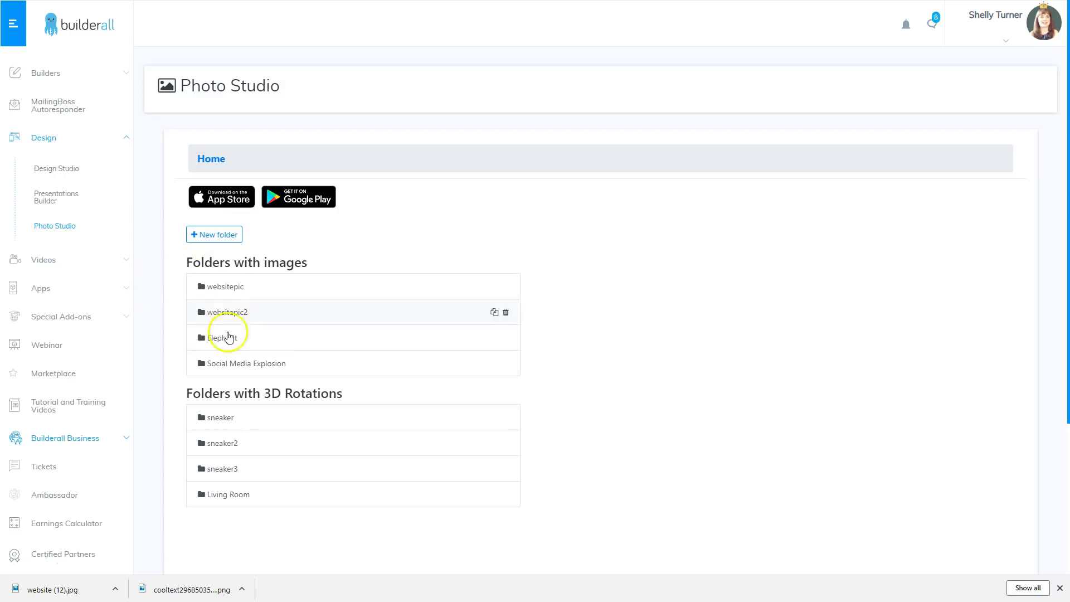
click(231, 364)
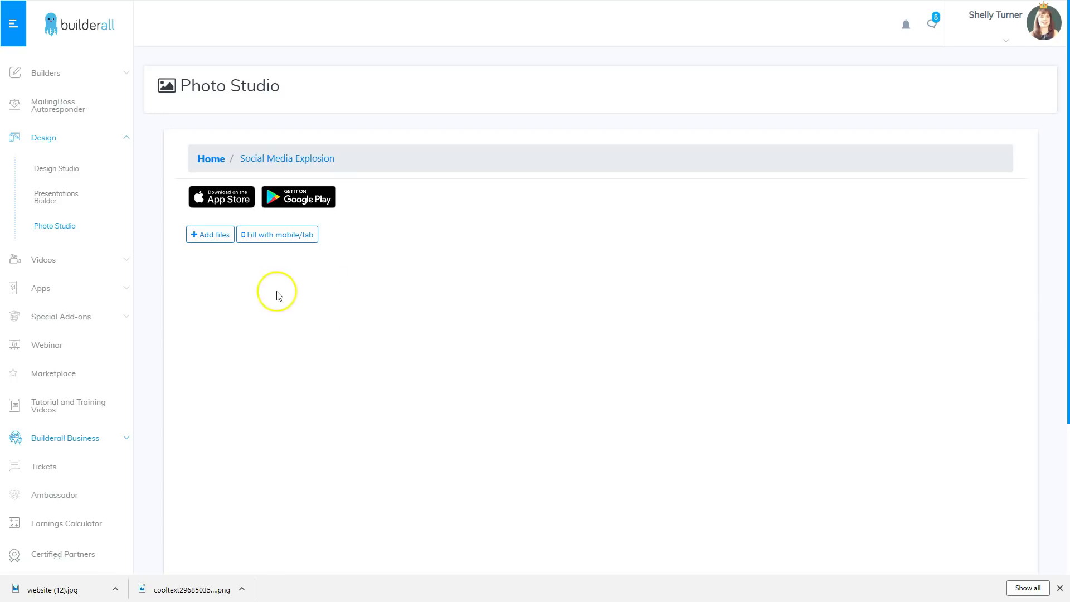
Upload website (12).jpg from Downloads into the Social Media Explosion folder
click(215, 235)
click(518, 214)
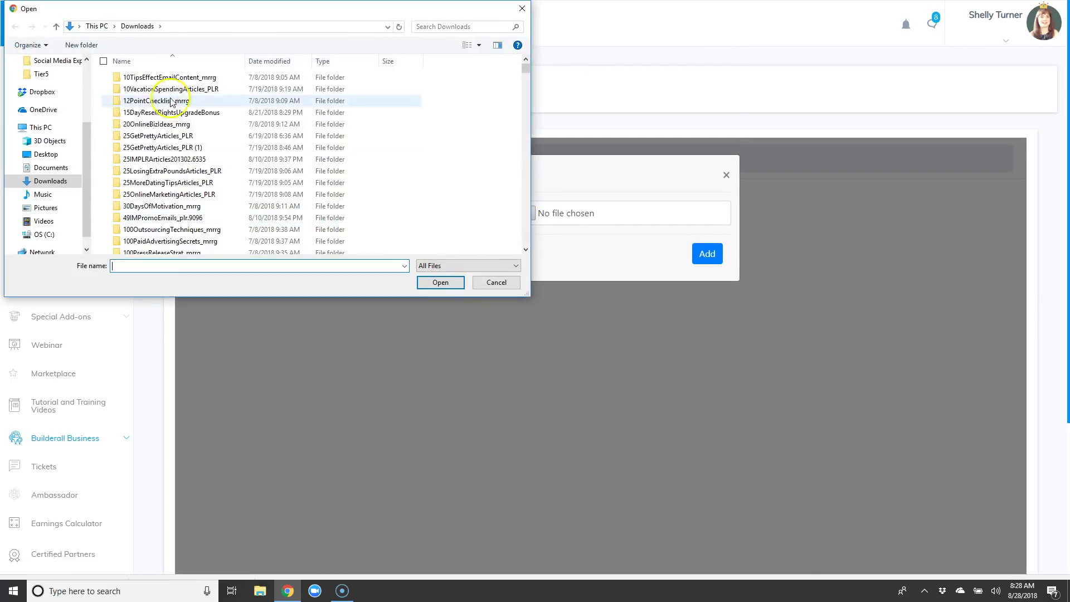
click(157, 158)
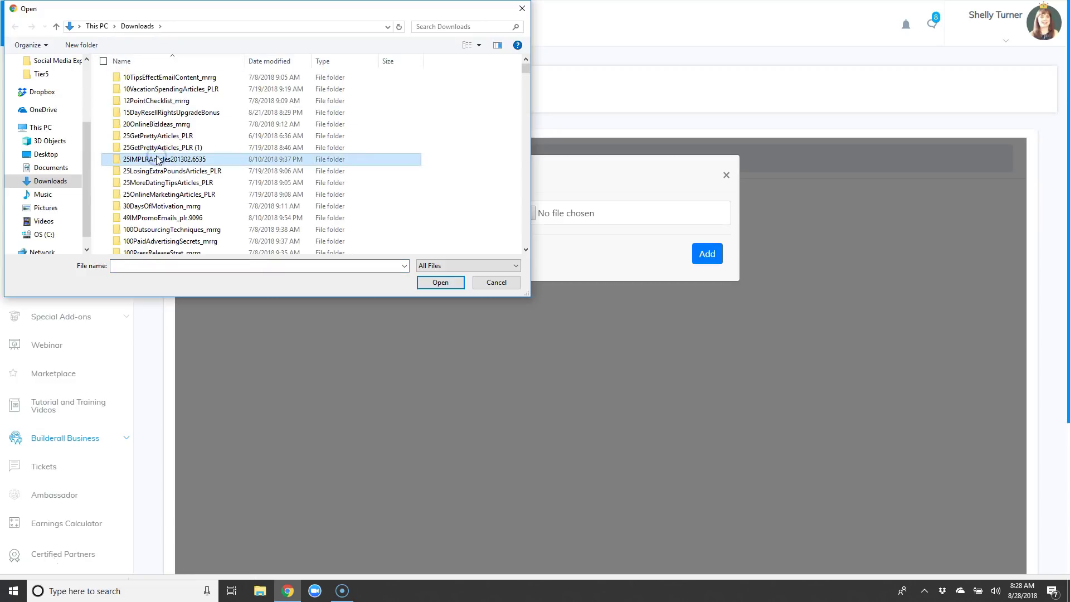
scroll(159, 162, down, 10)
click(174, 192)
key(w)
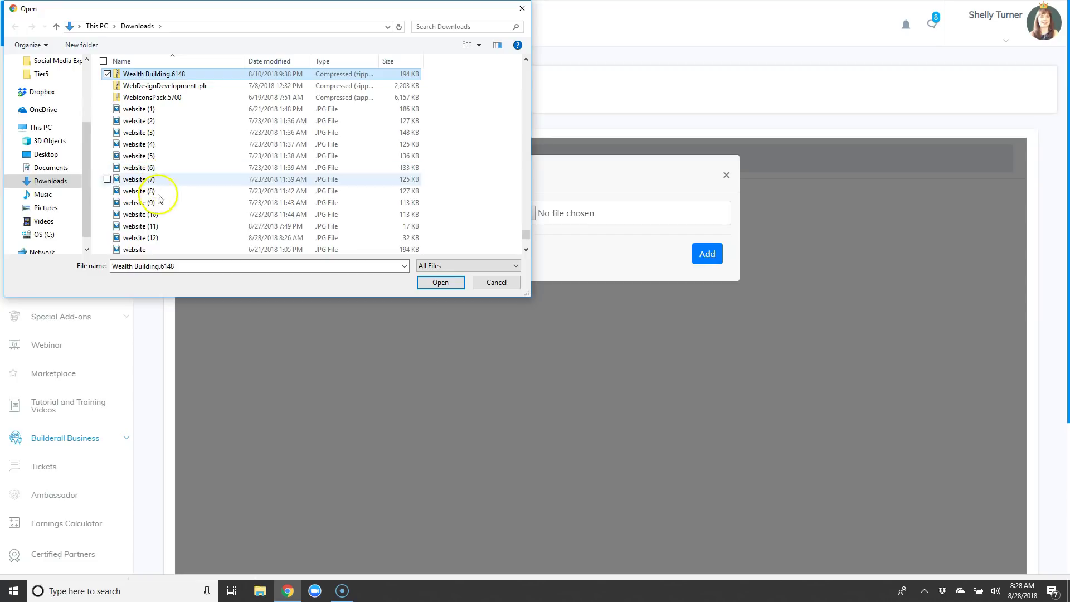
click(148, 238)
click(440, 282)
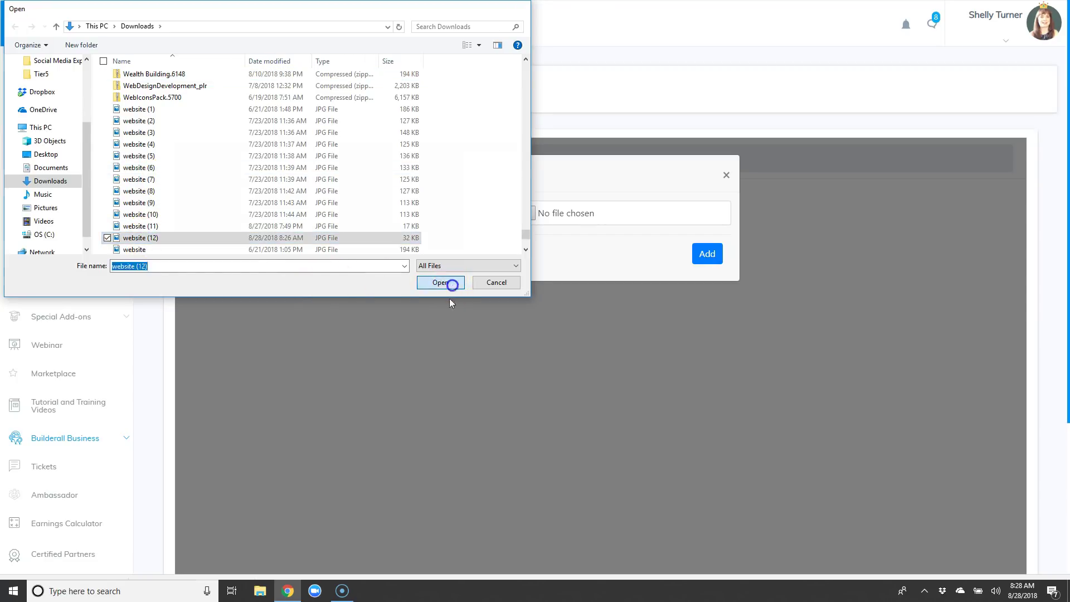
click(707, 254)
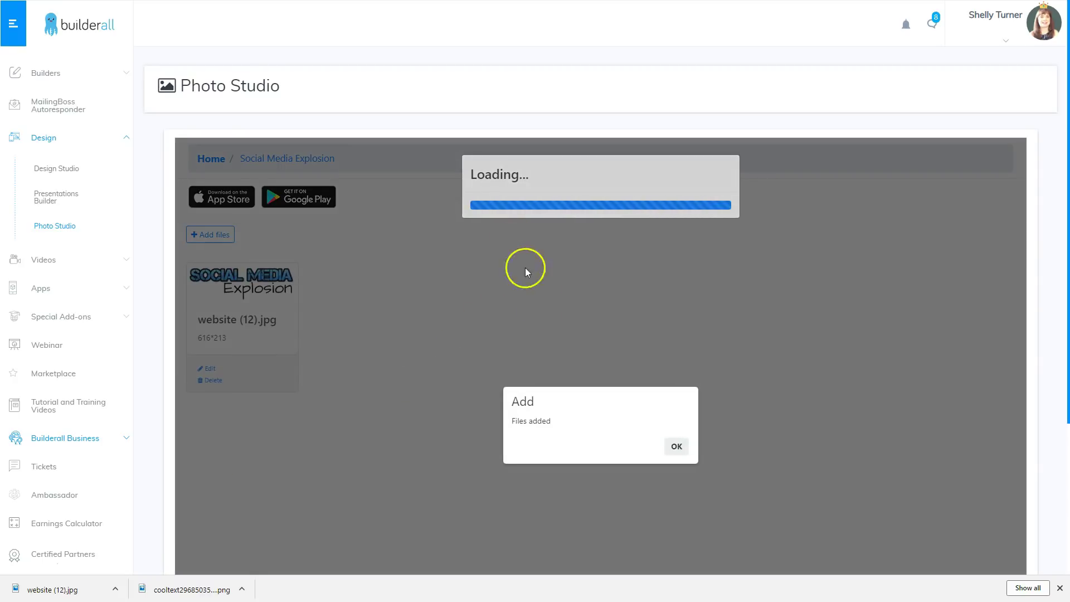
click(669, 452)
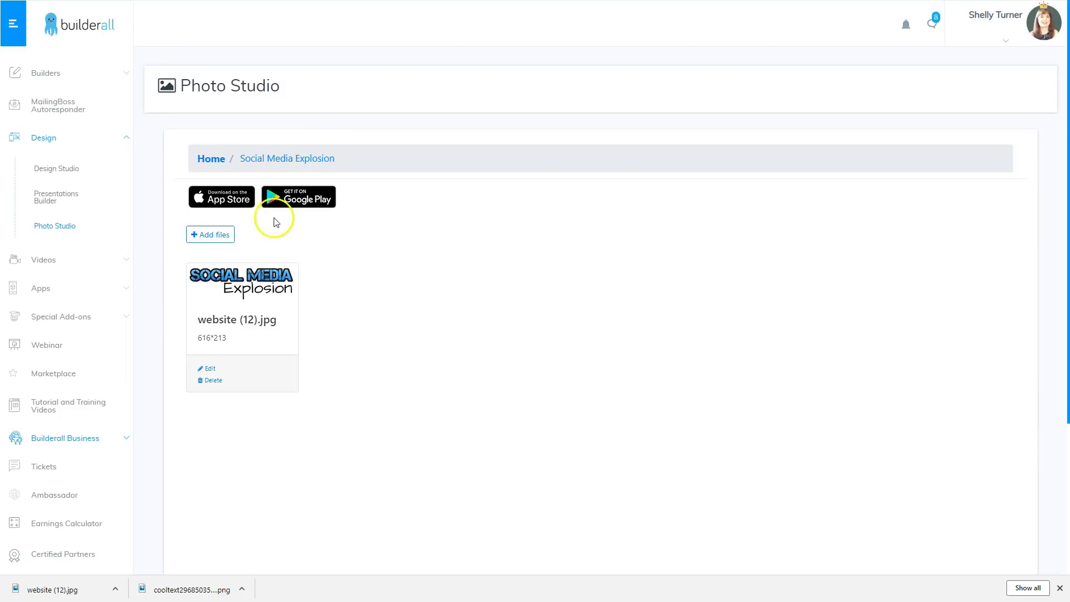
Edit the uploaded logo image and pick its white background (#ffffff) as the colour to replace with transparency
click(208, 369)
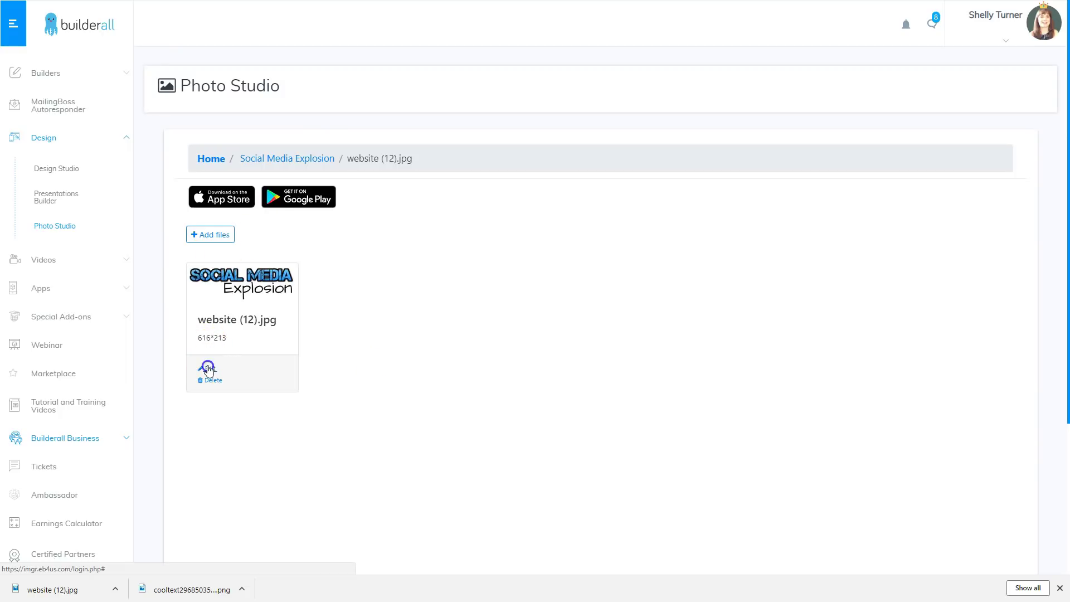
scroll(479, 312, down, 2)
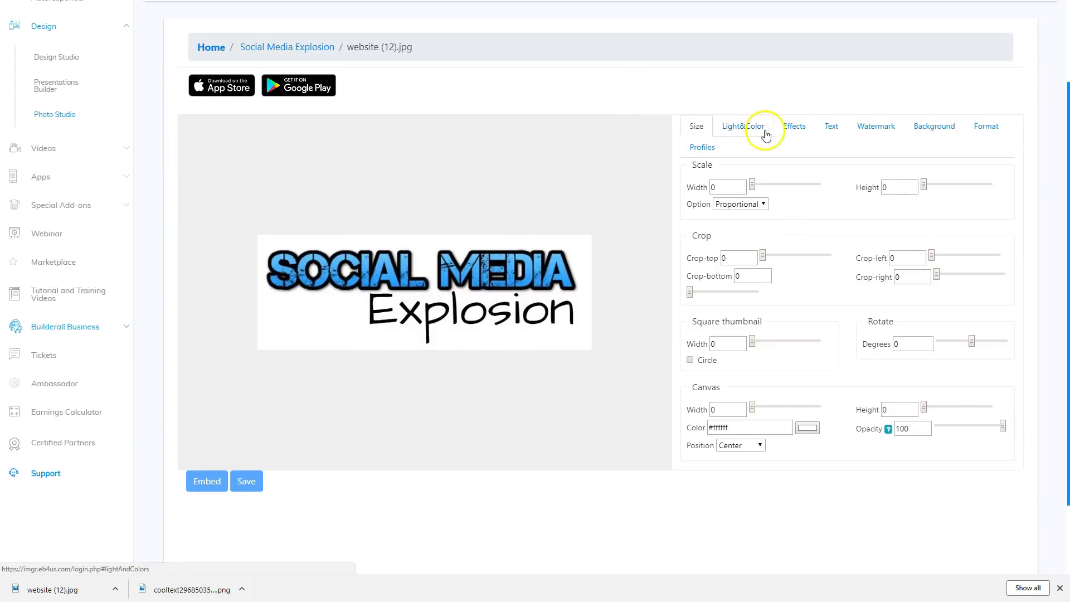
click(934, 127)
scroll(629, 173, up, 2)
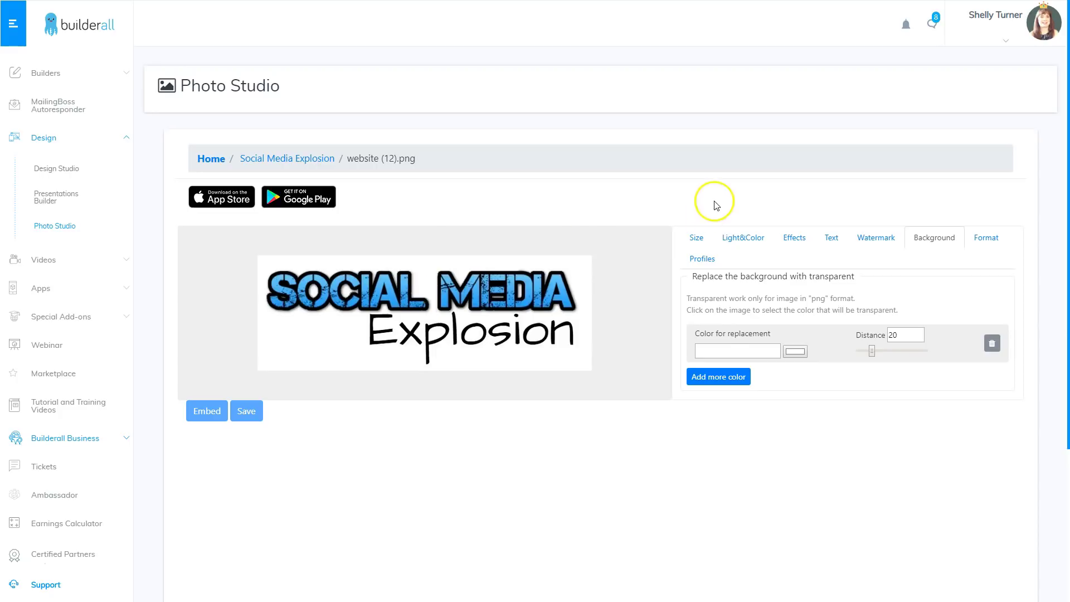
click(719, 350)
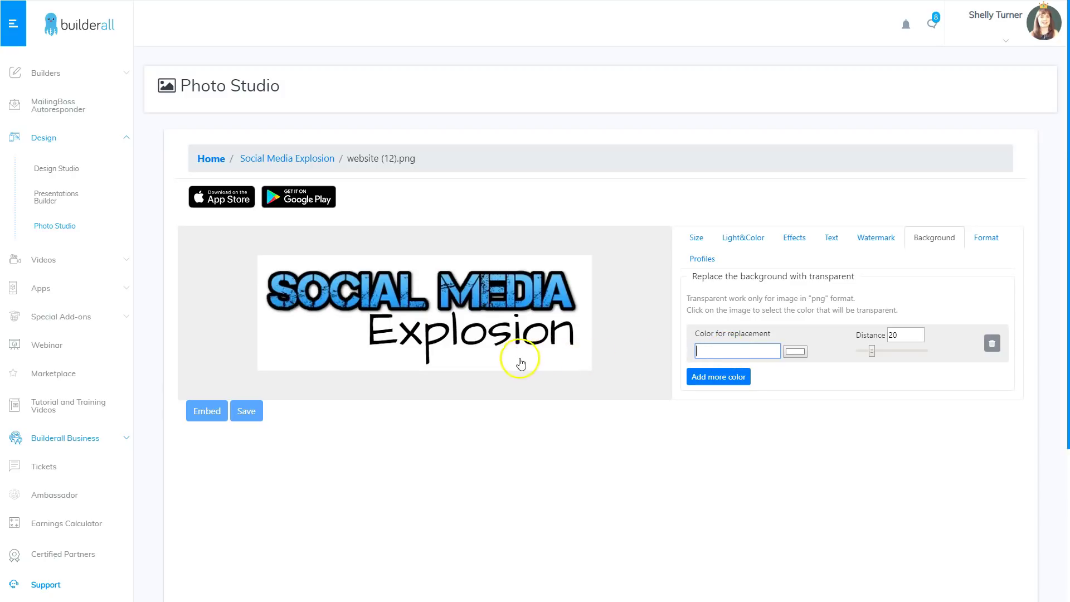
click(329, 341)
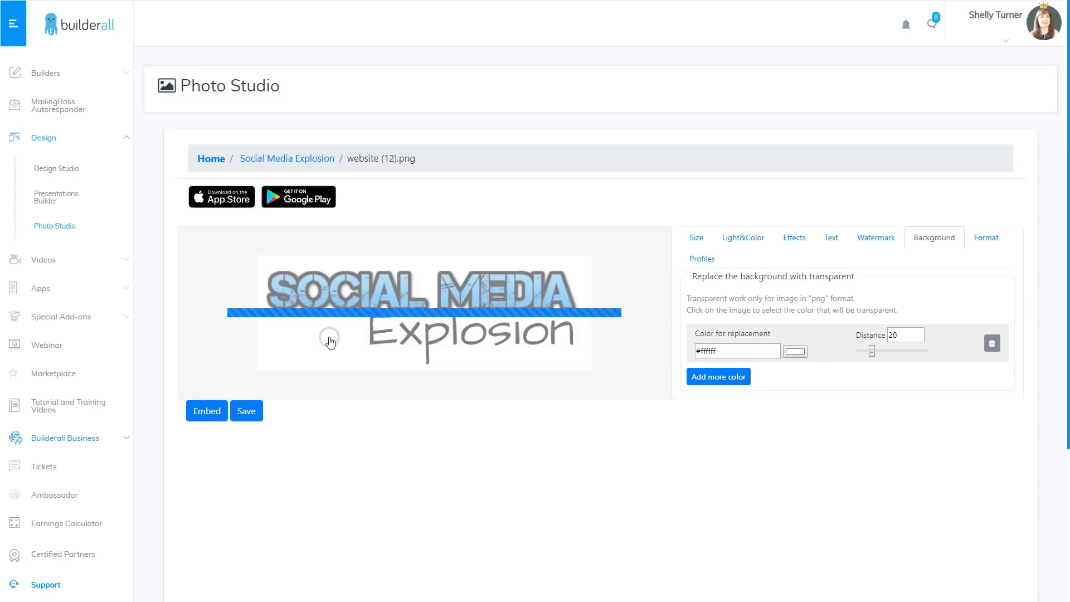
click(335, 328)
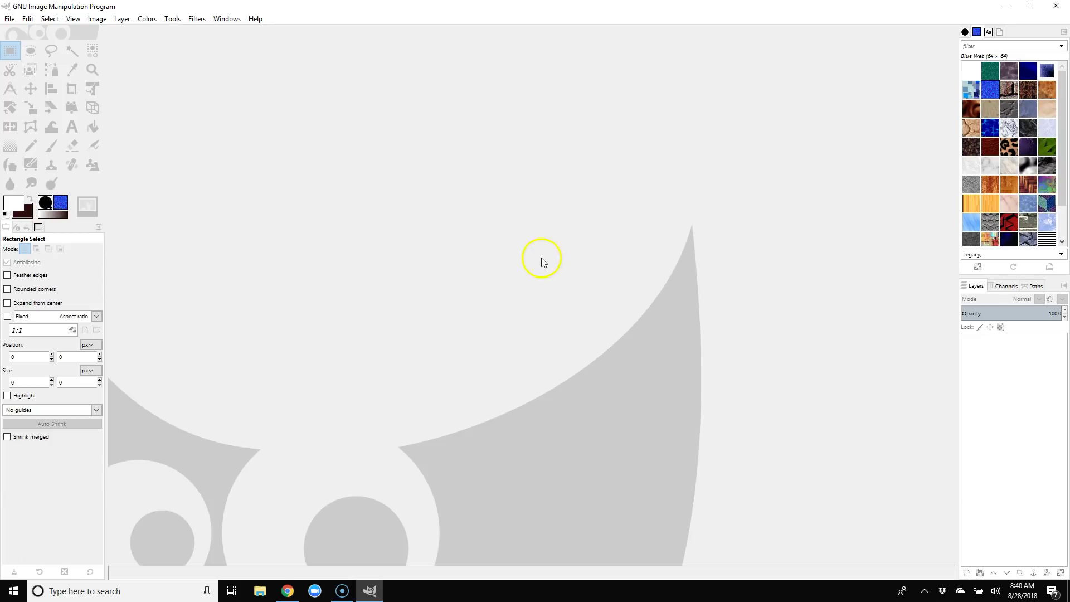
Switch to GIMP and open website (12).jpg from the Downloads folder
click(9, 20)
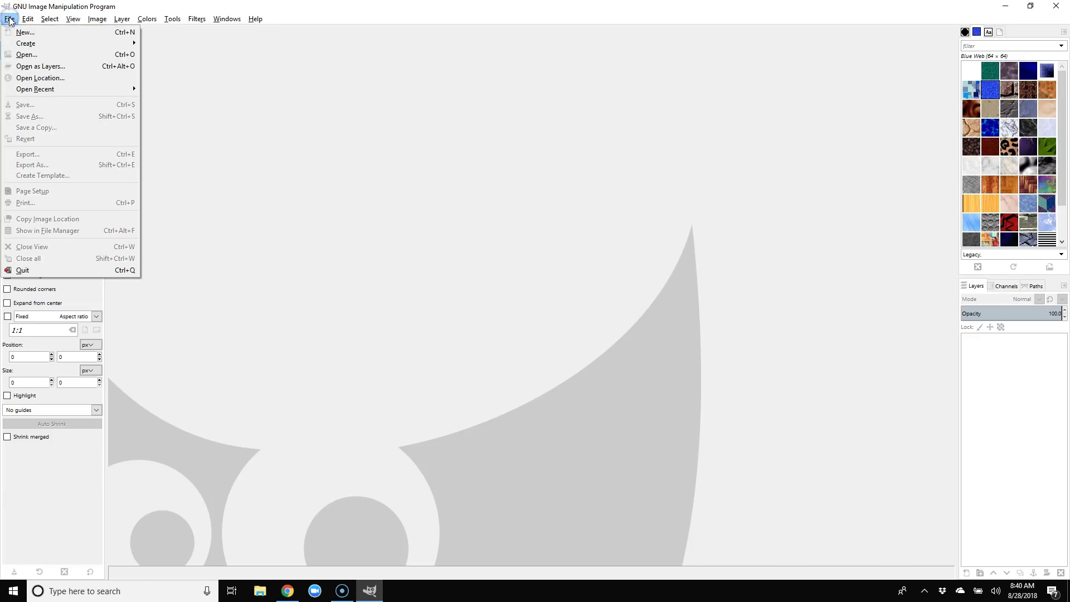
click(26, 54)
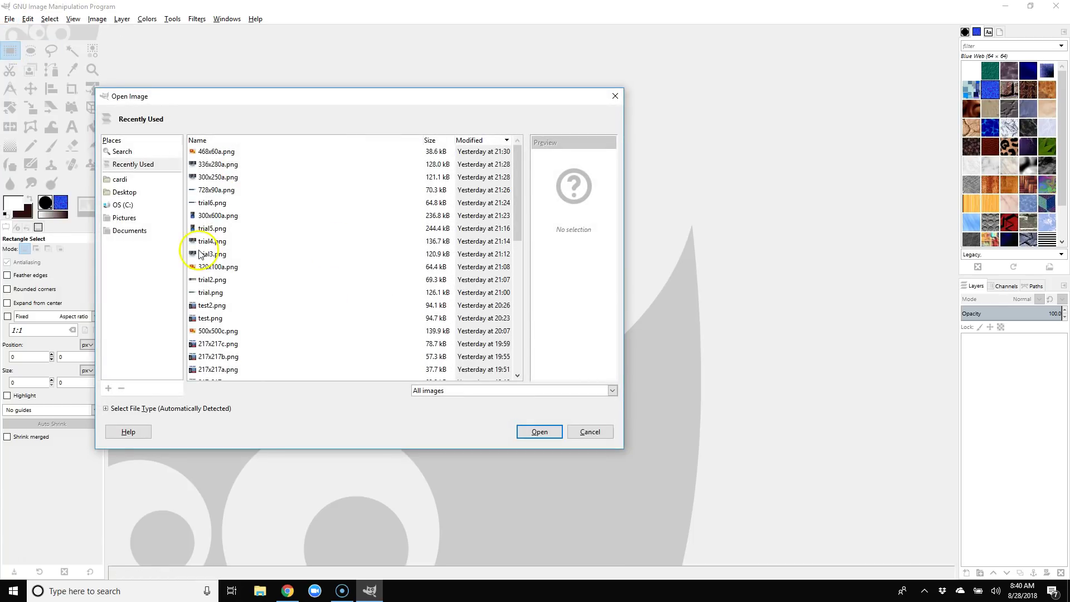
click(122, 234)
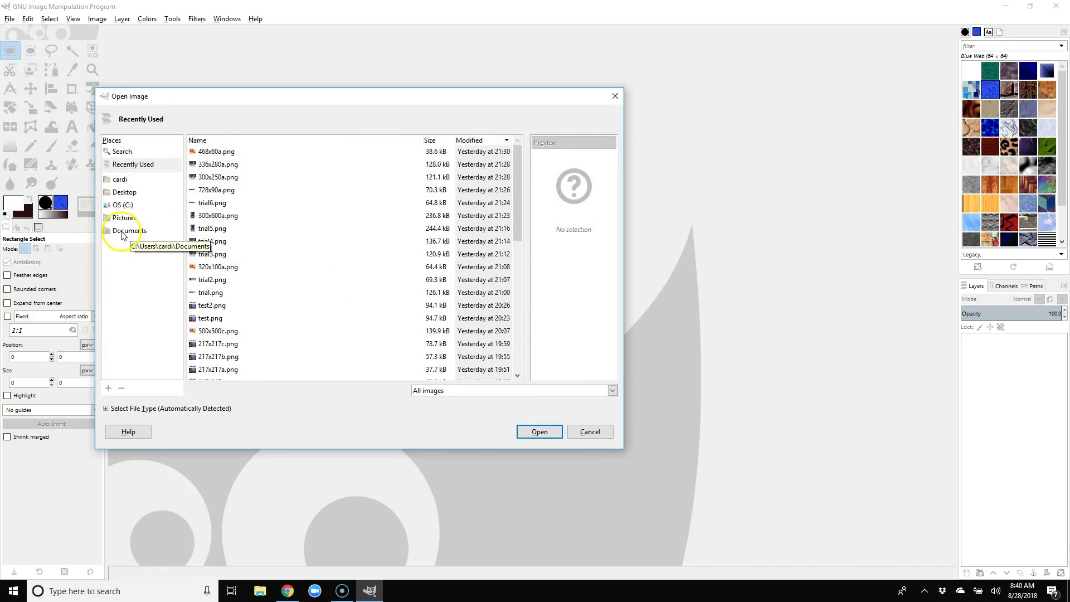
click(153, 124)
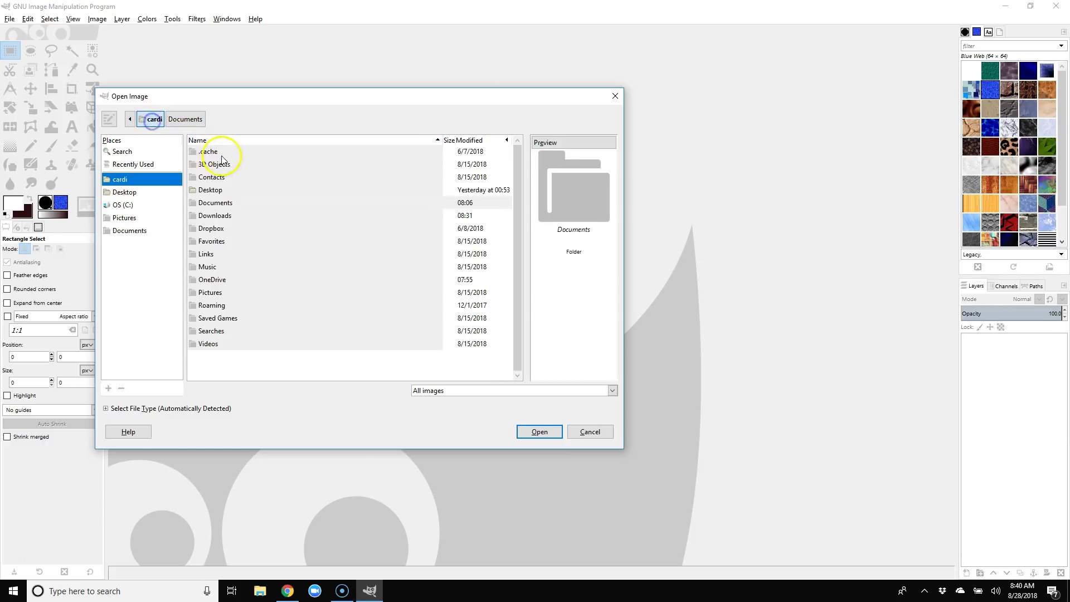
double_click(220, 215)
scroll(246, 310, down, 10)
click(234, 324)
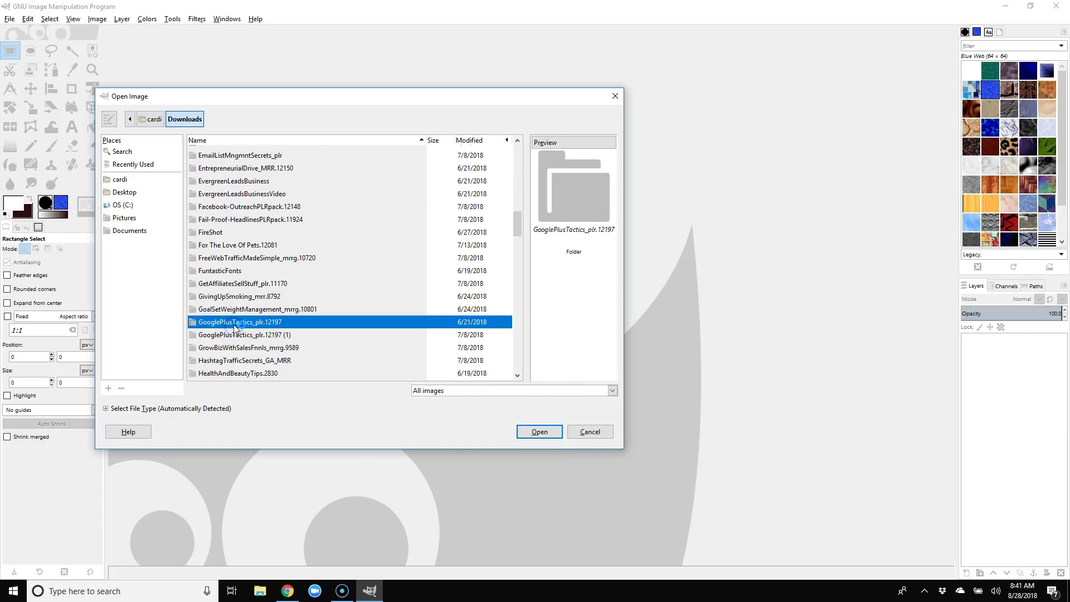
text(w)
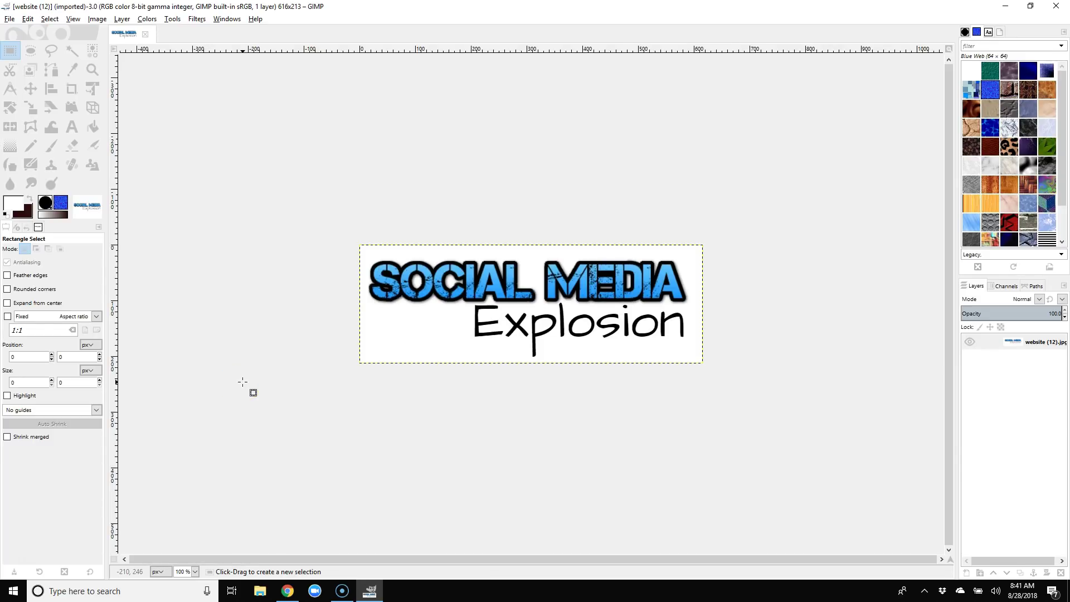
click(237, 380)
Select the white background around the logo with Fuzzy Select and raise the tool's threshold to about 77
click(72, 52)
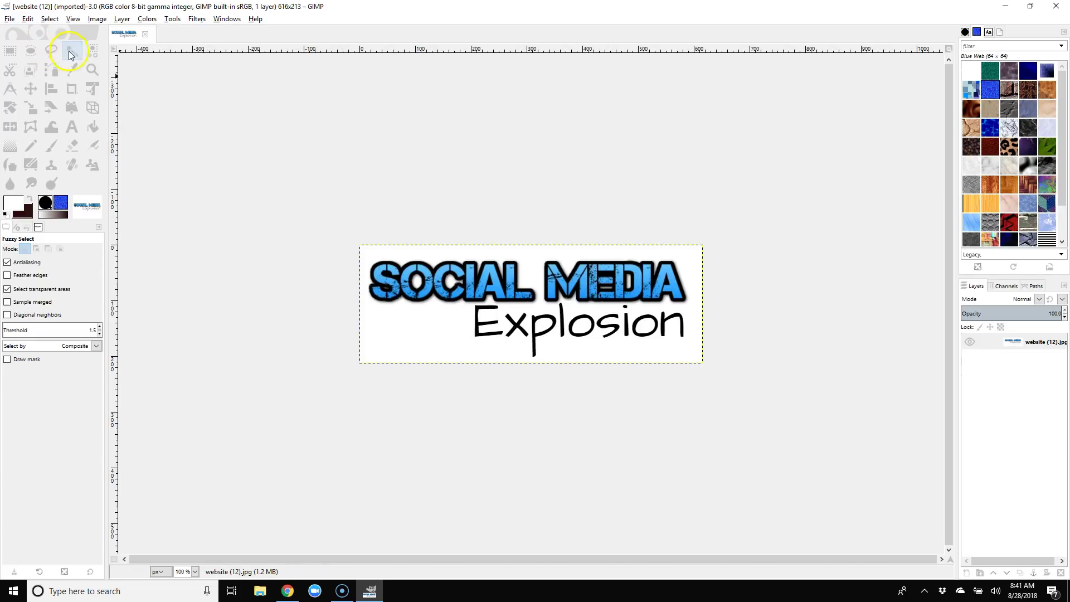
click(422, 255)
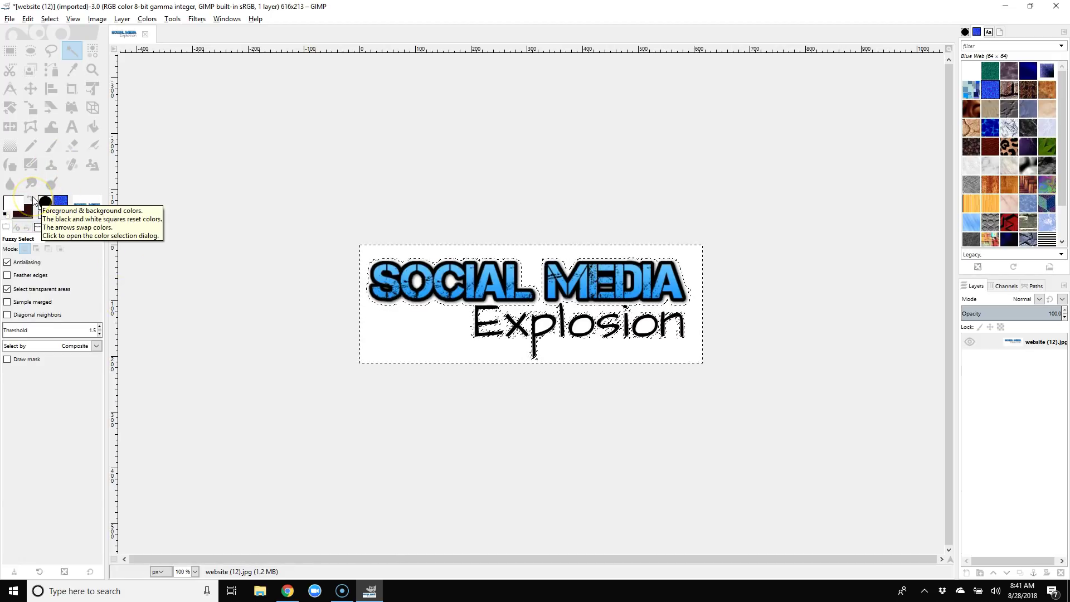
click(22, 330)
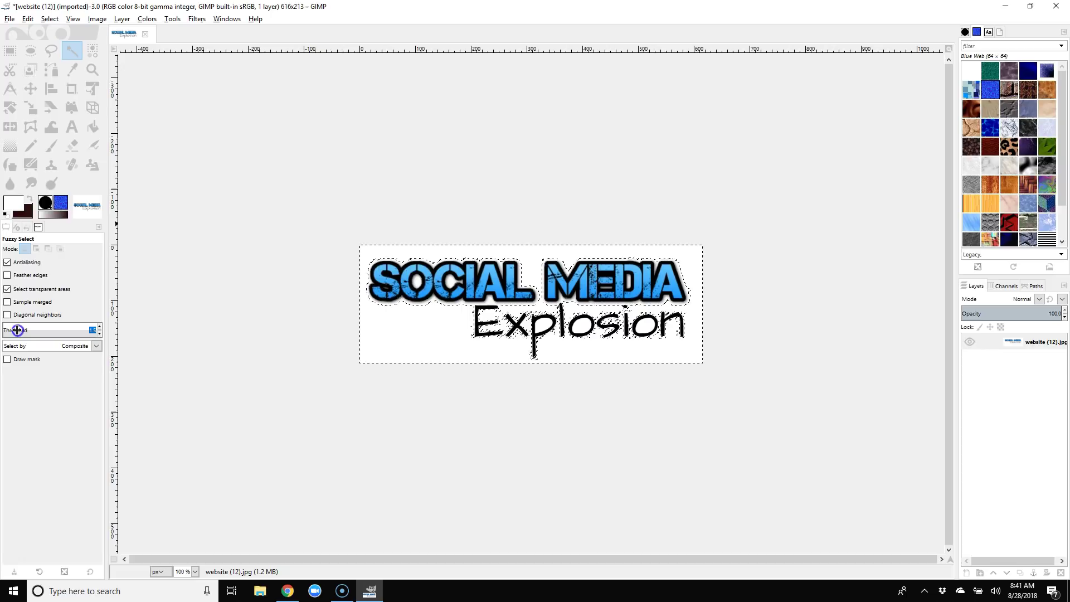
click(12, 328)
drag(12, 327, 29, 329)
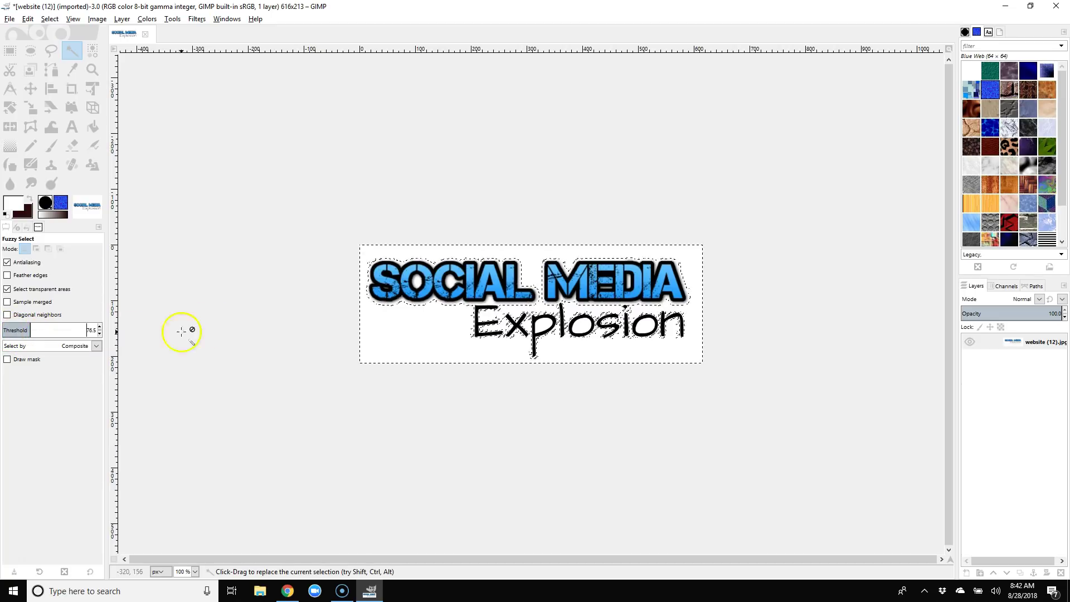
Reselect the white background with the Fuzzy Select threshold set to 108, and undo a trial deletion of it
click(417, 322)
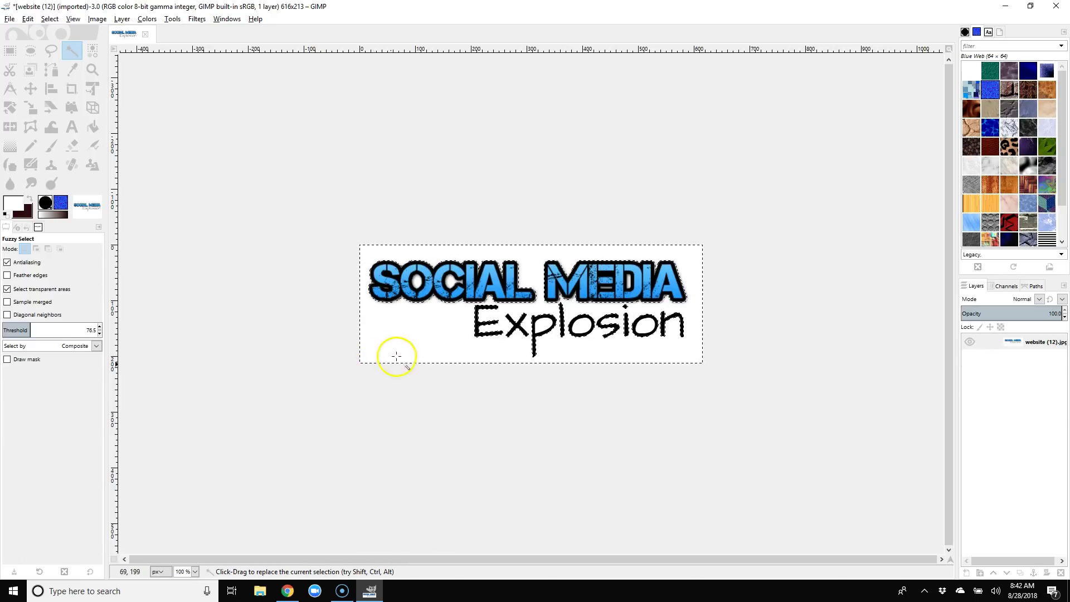
click(42, 326)
click(372, 252)
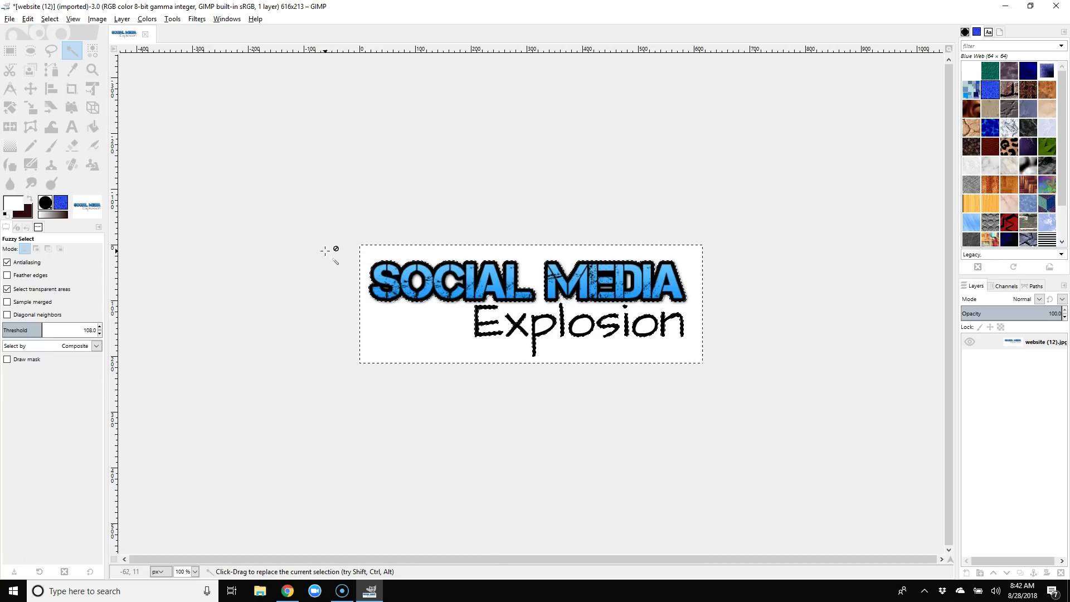
key(Delete)
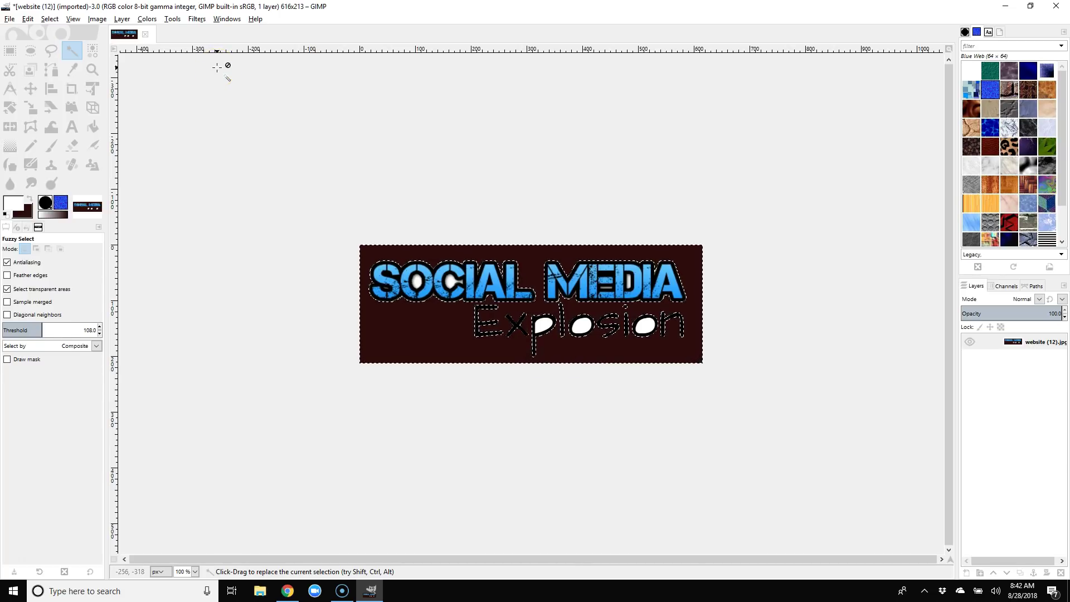
key(ctrl+z)
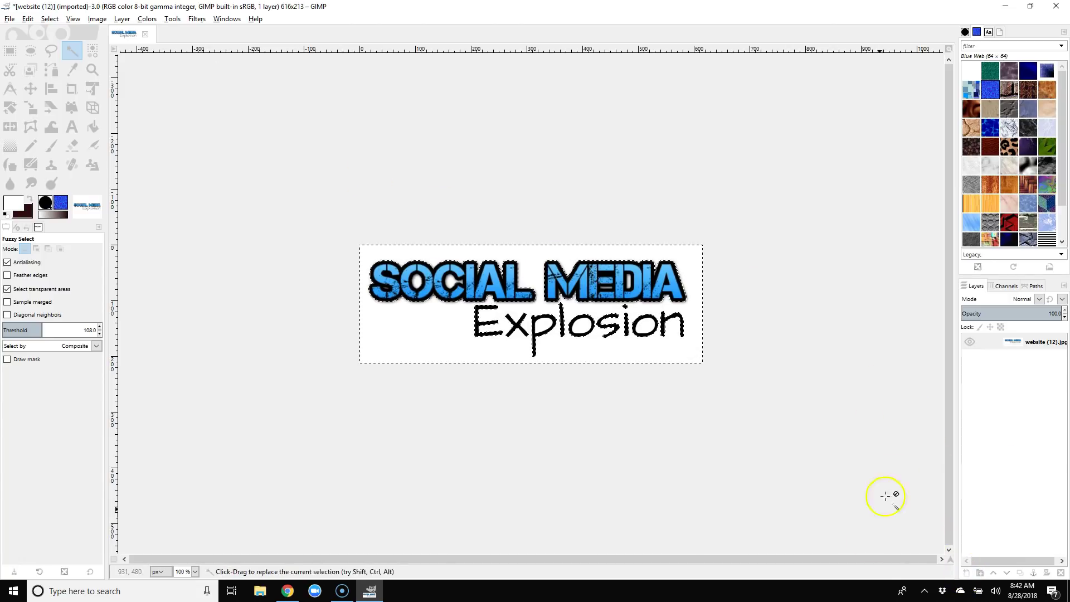
Add a new transparency-filled layer of 616 x 213 px and place it beneath the website (12).jpg layer
click(966, 573)
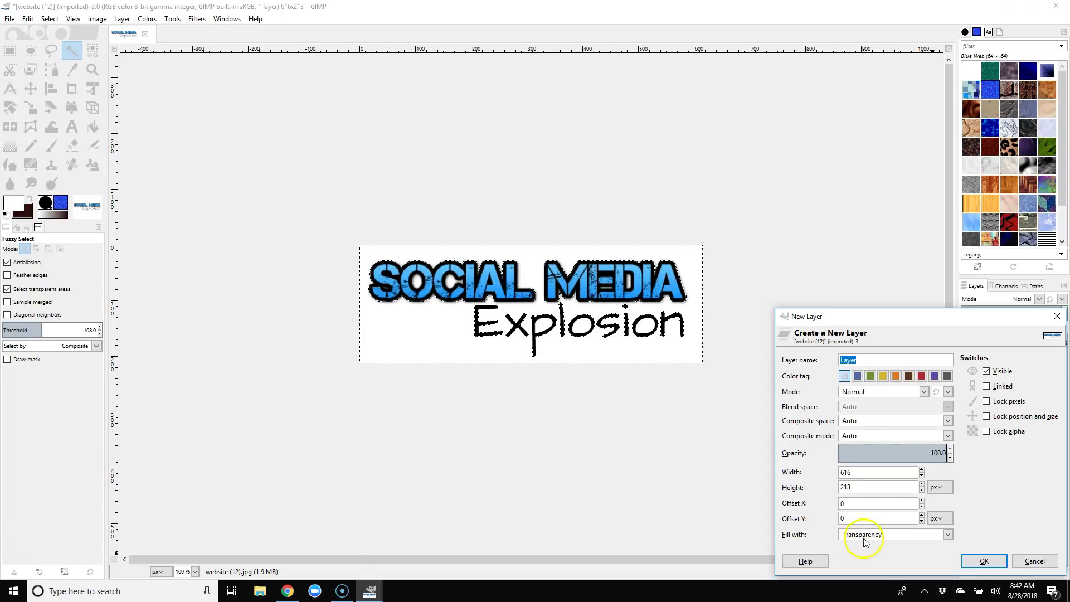
click(984, 561)
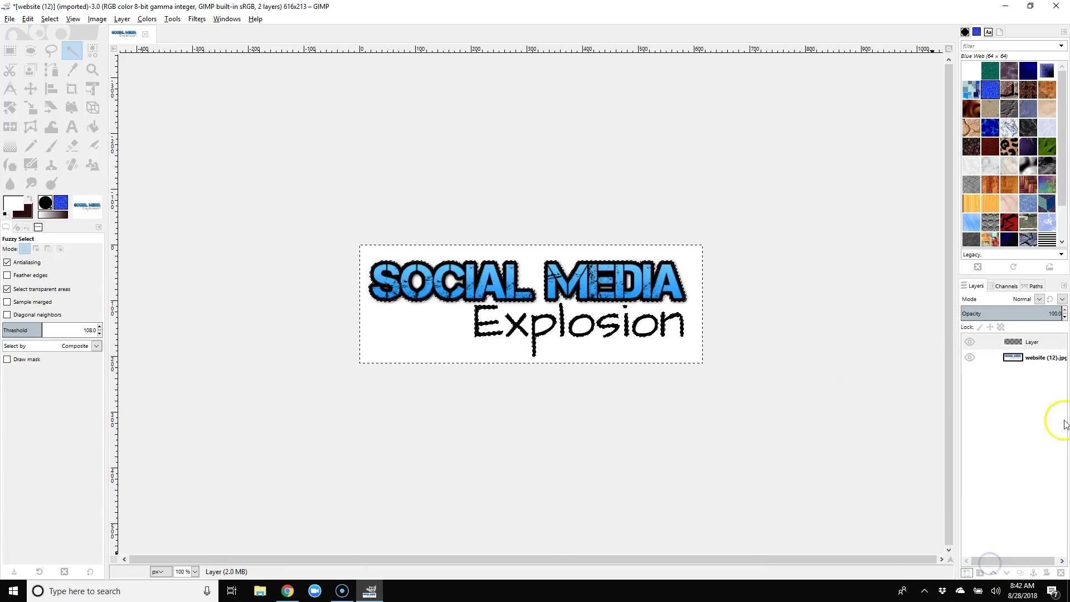
drag(1028, 344, 1029, 365)
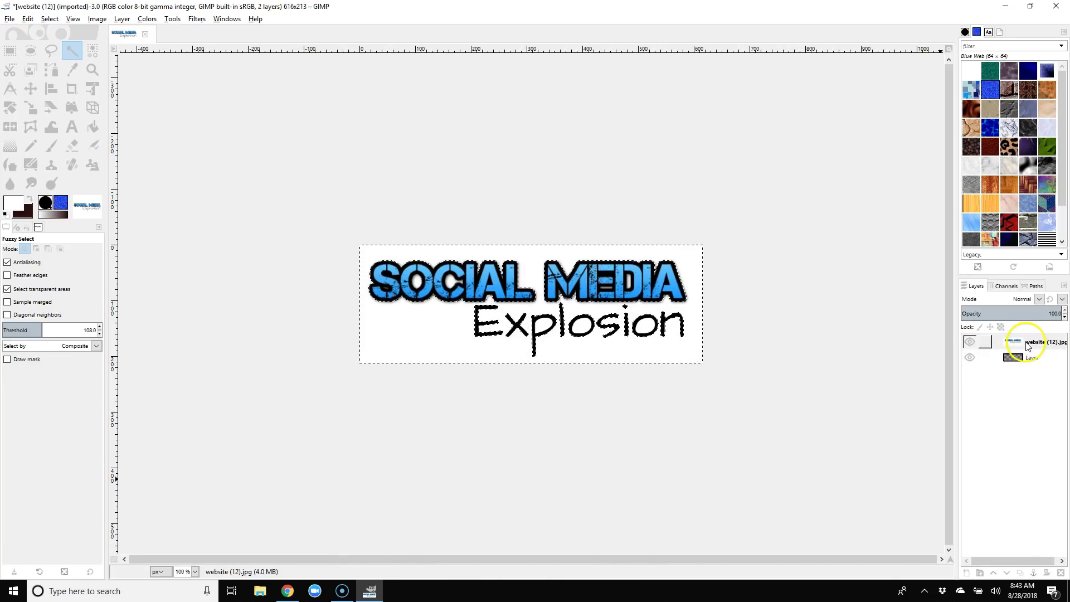
Add an alpha channel to the website (12).jpg layer and delete its white background around the lettering
right_click(1026, 343)
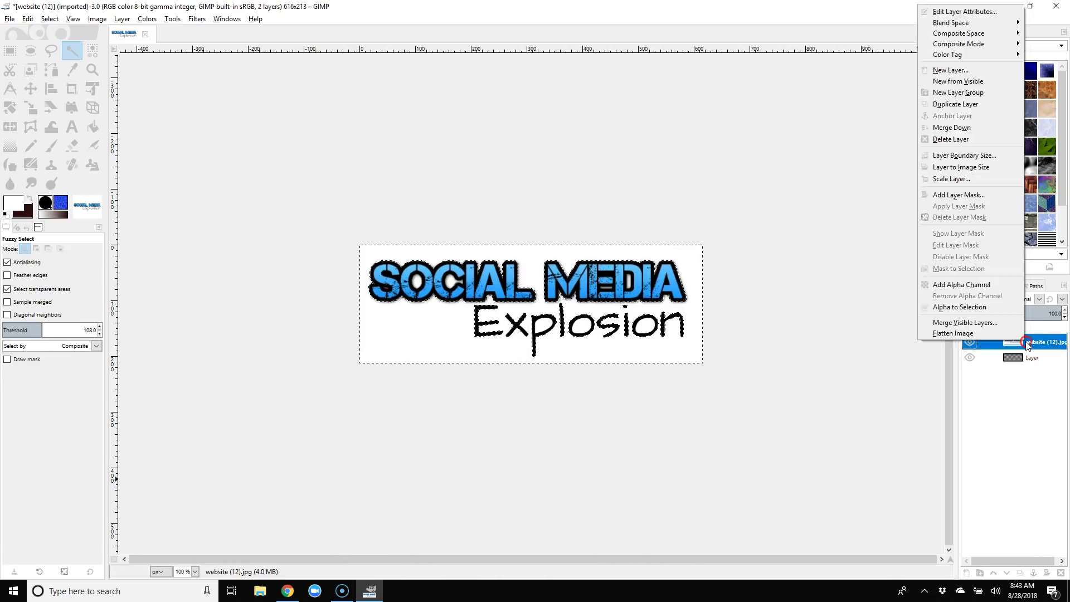
click(963, 284)
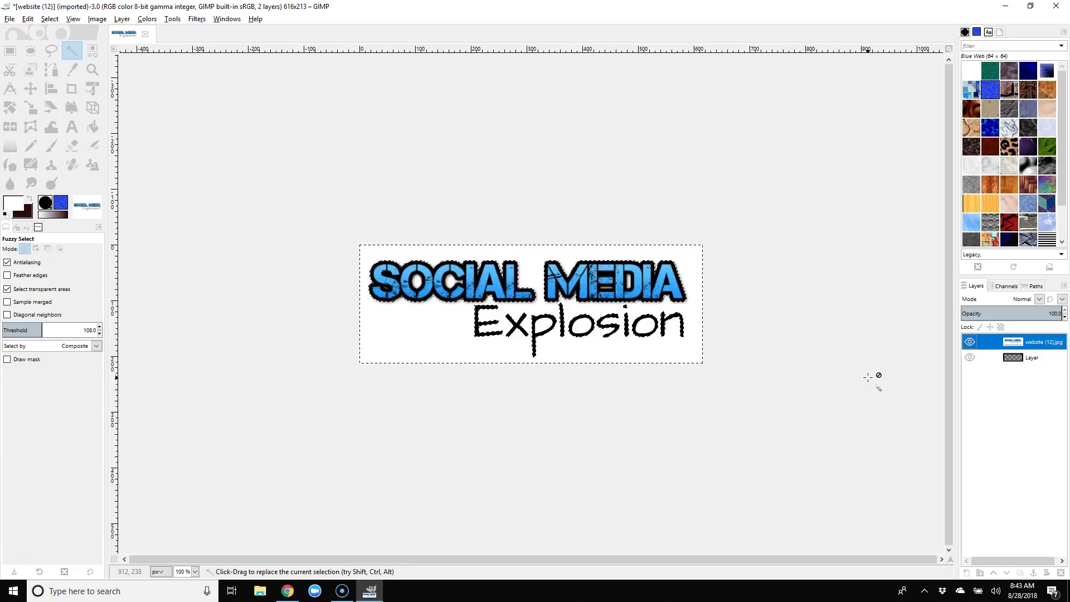
click(419, 367)
click(422, 333)
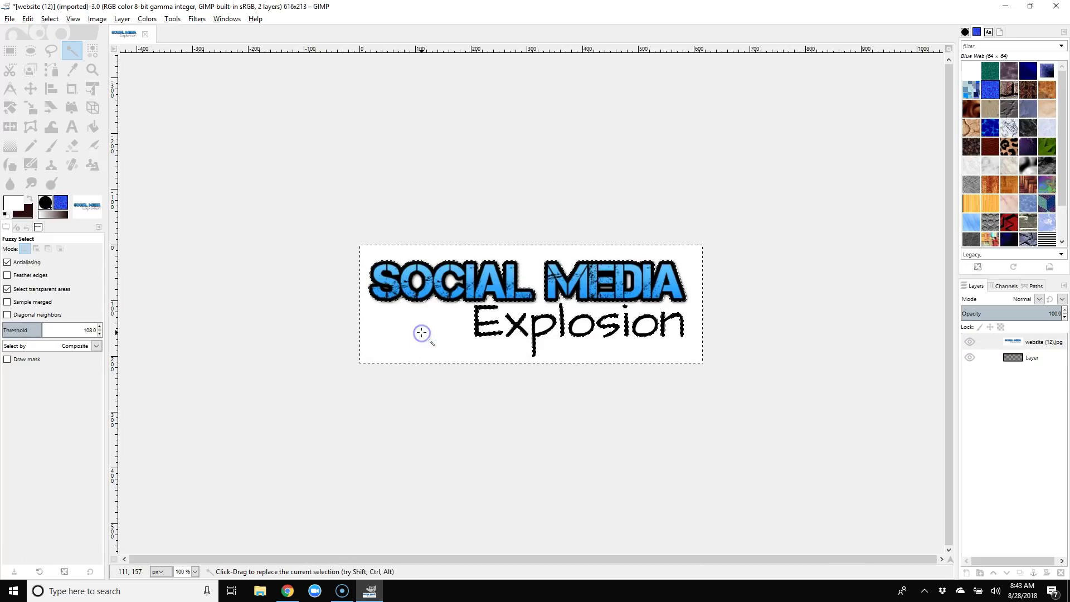
click(1036, 339)
click(408, 322)
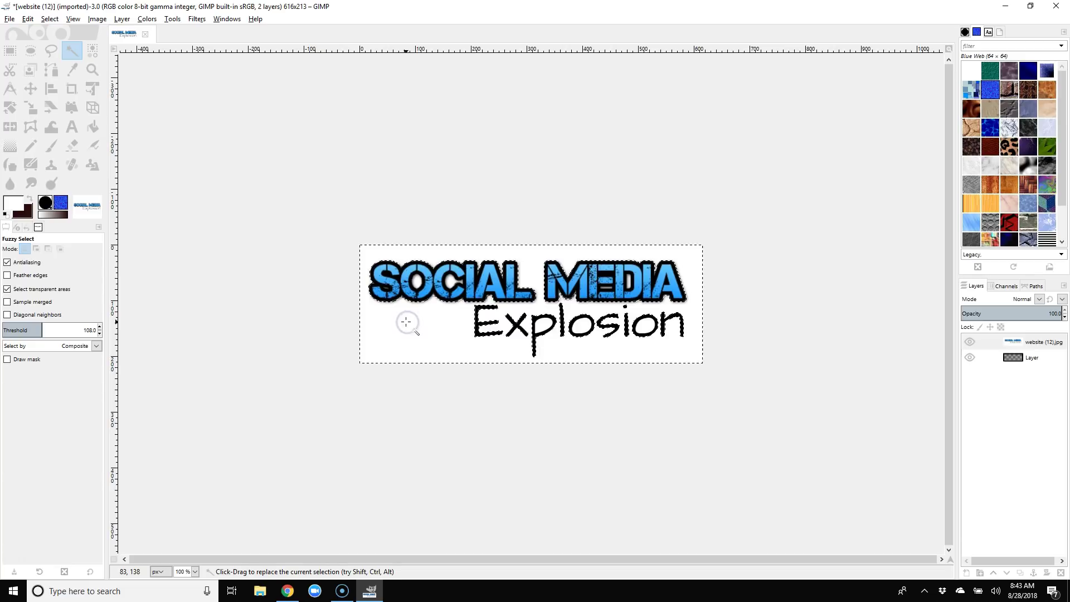
key(Delete)
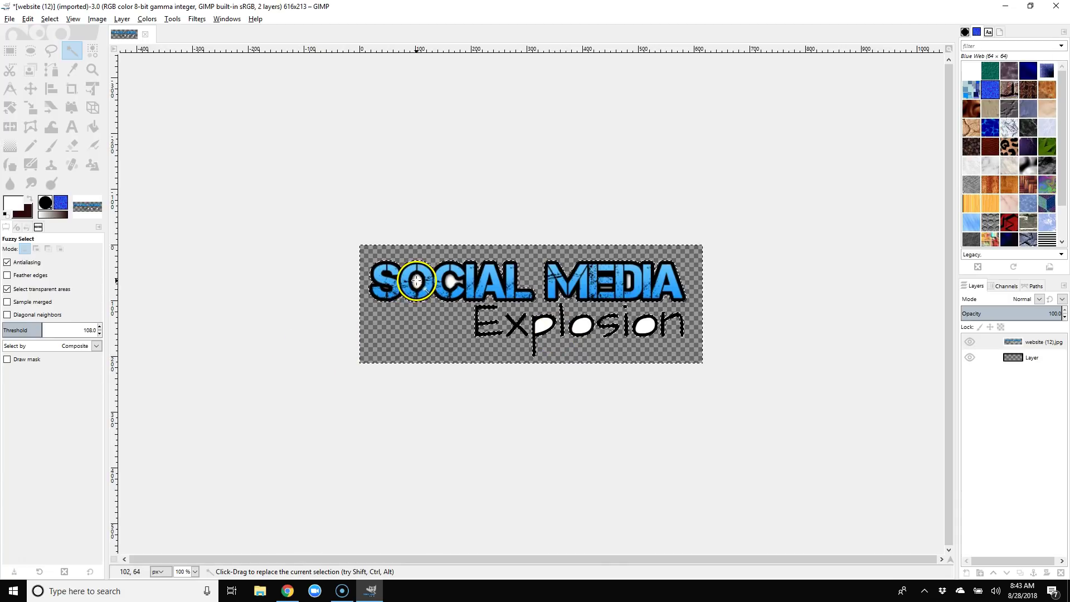
Clear the remaining white areas enclosed by the O and C of SOCIAL and the p and both o's of Explosion
key(Delete)
click(450, 283)
key(Delete)
click(629, 279)
click(545, 327)
key(Delete)
click(582, 328)
key(Delete)
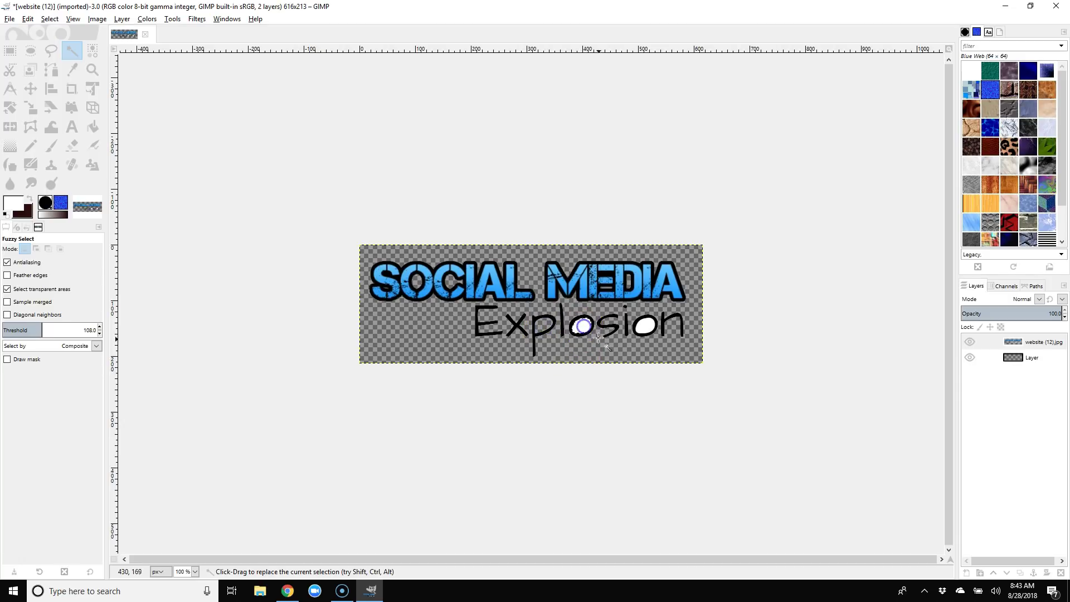
click(646, 325)
key(Delete)
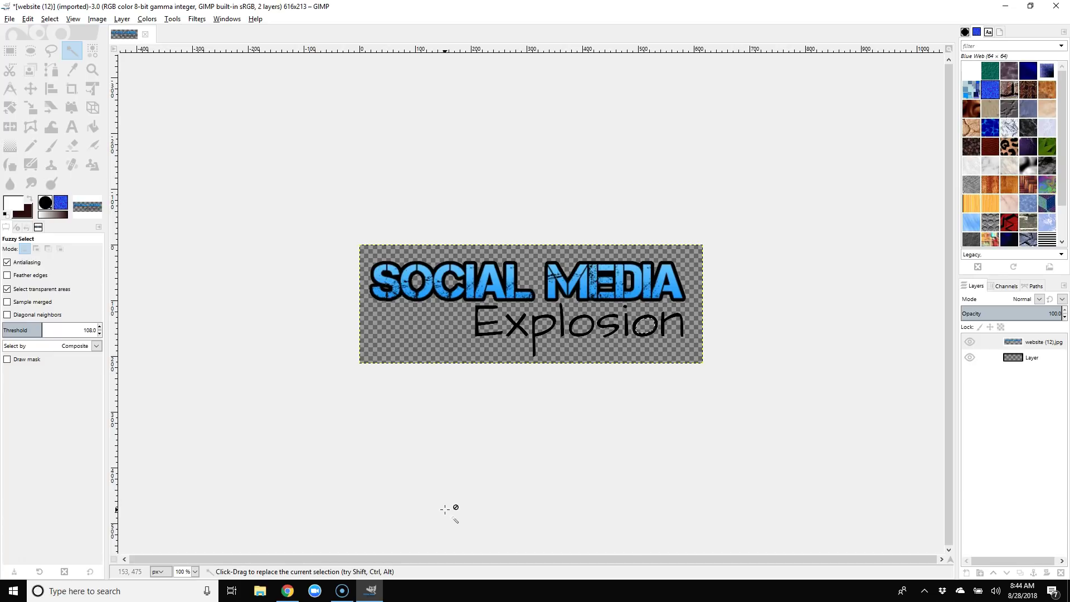
click(615, 307)
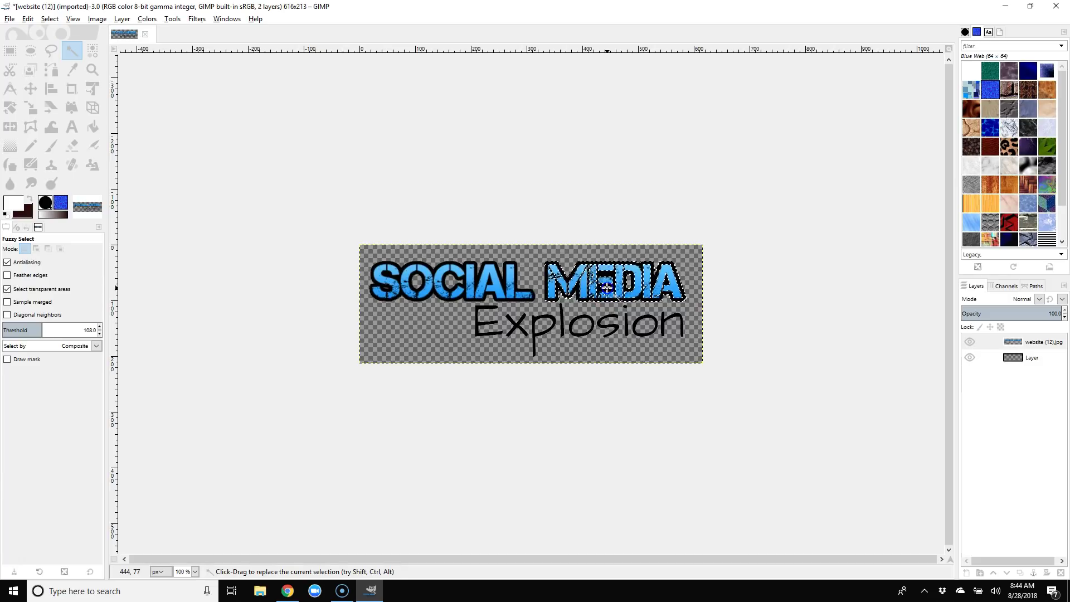
click(614, 347)
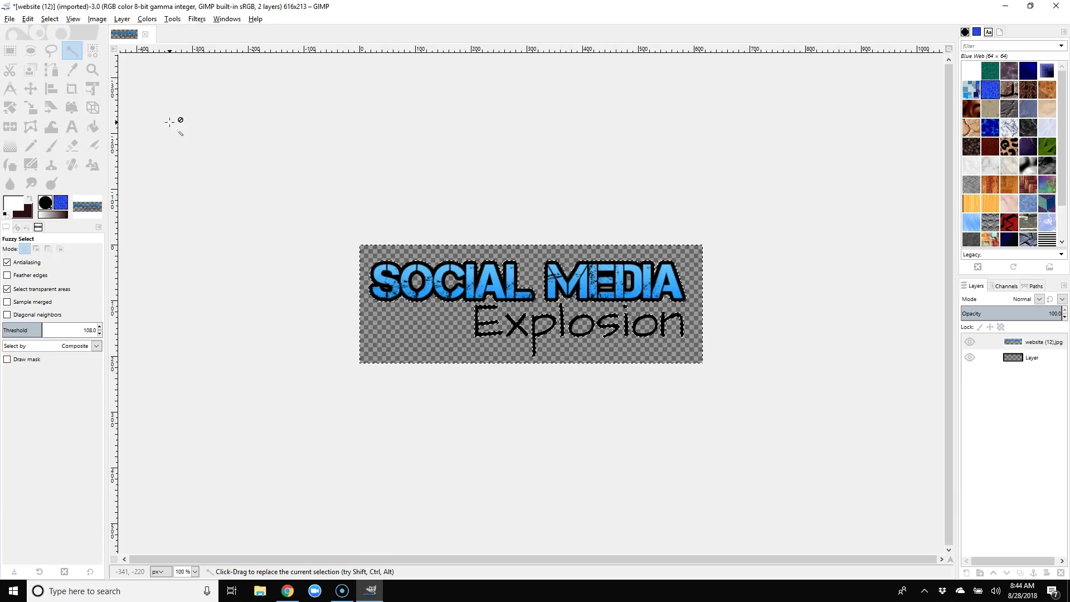
Export the transparent logo as a PNG image named logo1.png to the Downloads folder
click(9, 19)
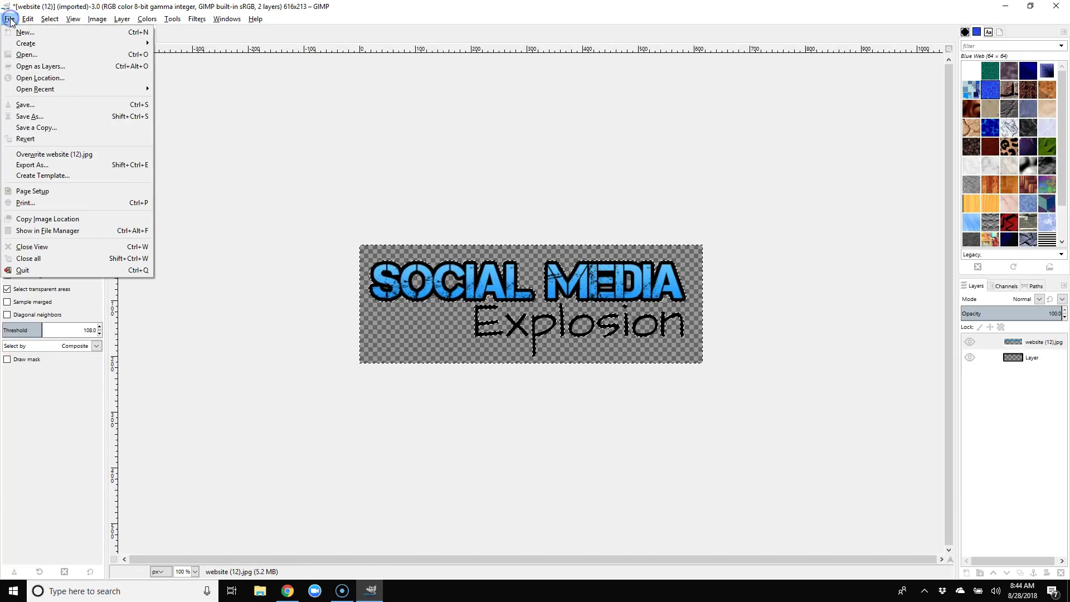
click(32, 166)
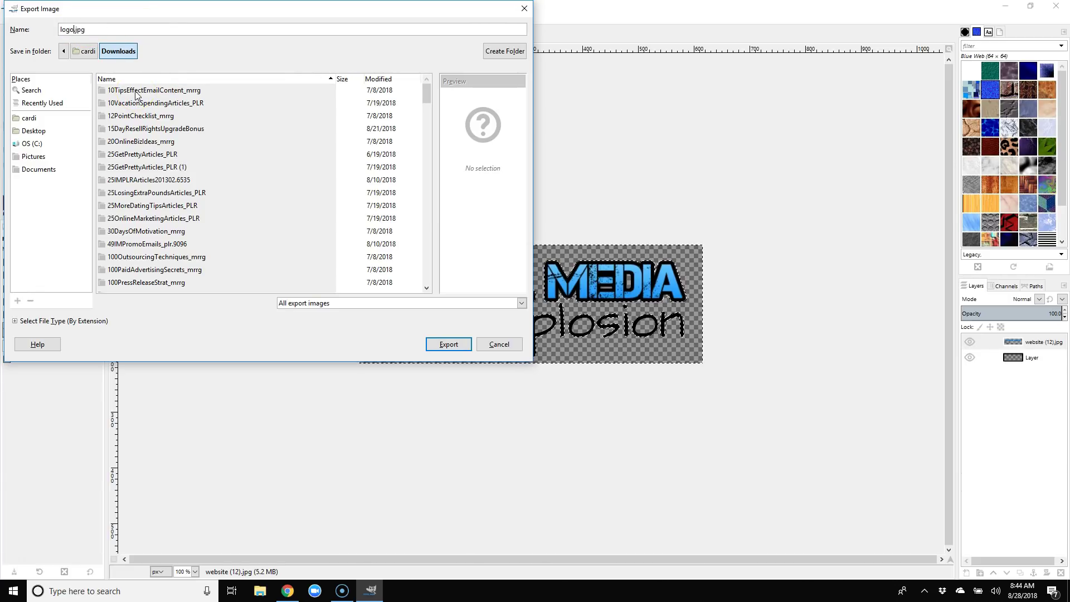
text(1)
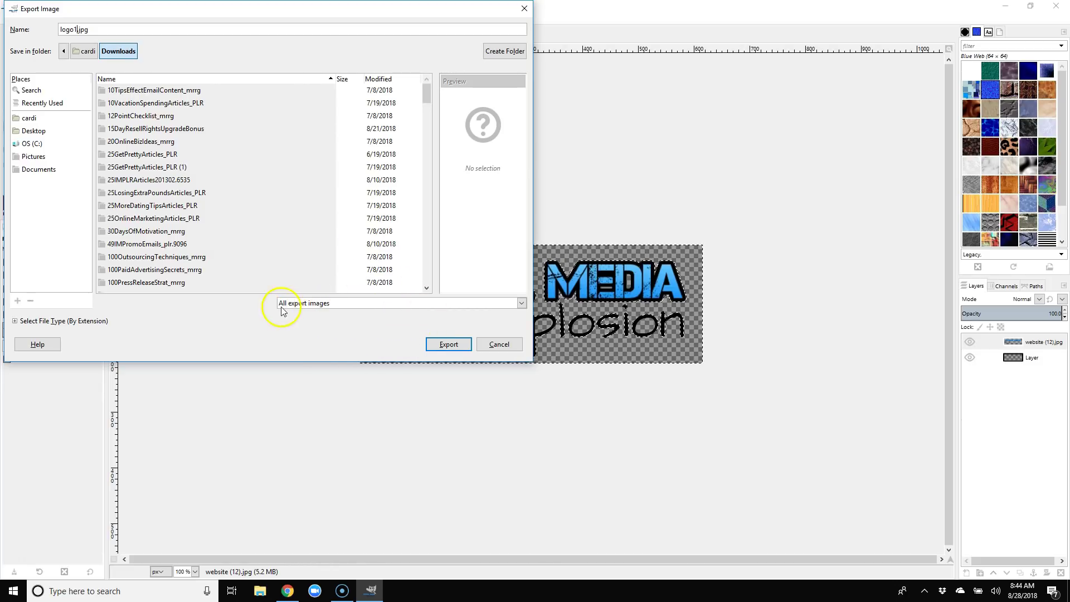
click(335, 304)
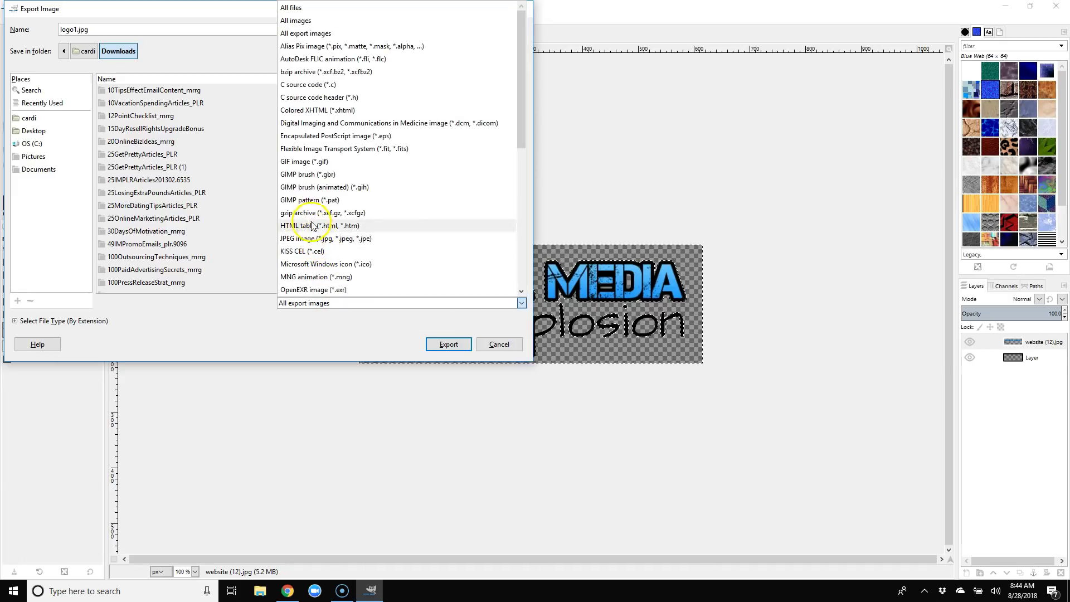
scroll(312, 248, down, 3)
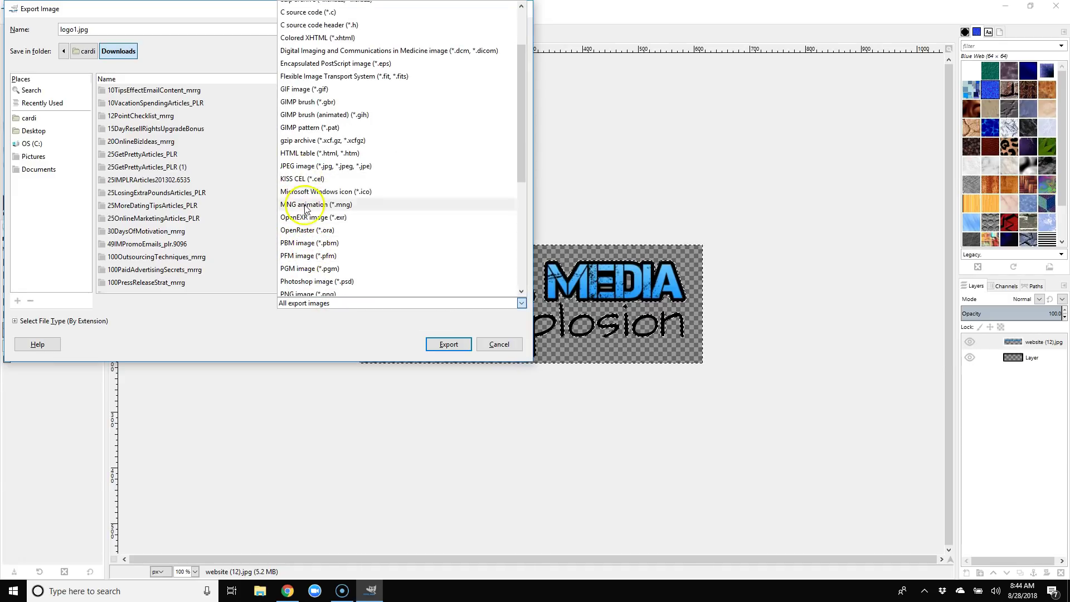
scroll(305, 282, down, 1)
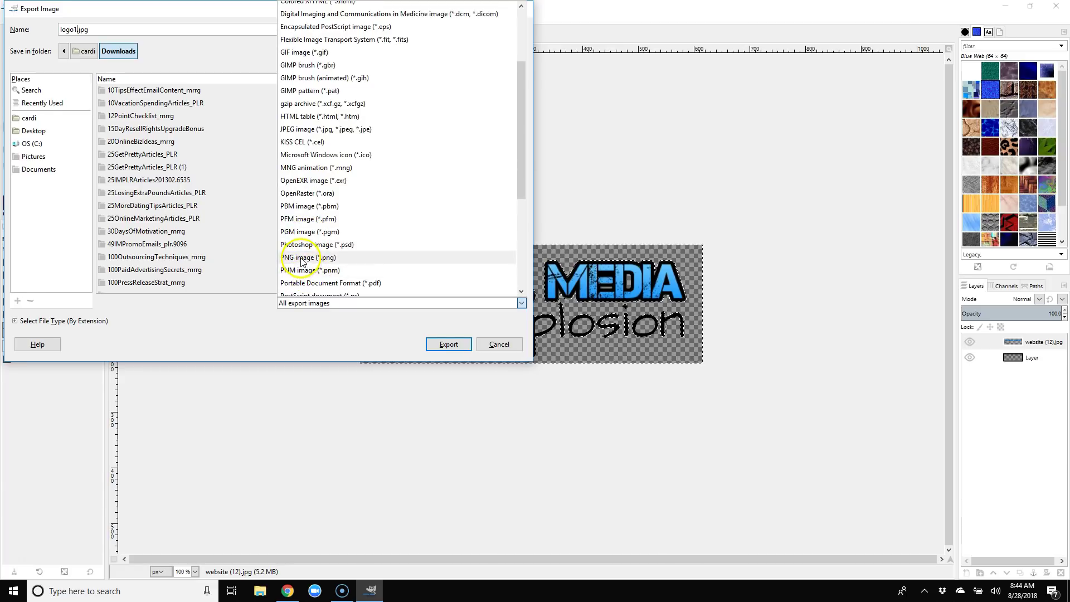
click(300, 256)
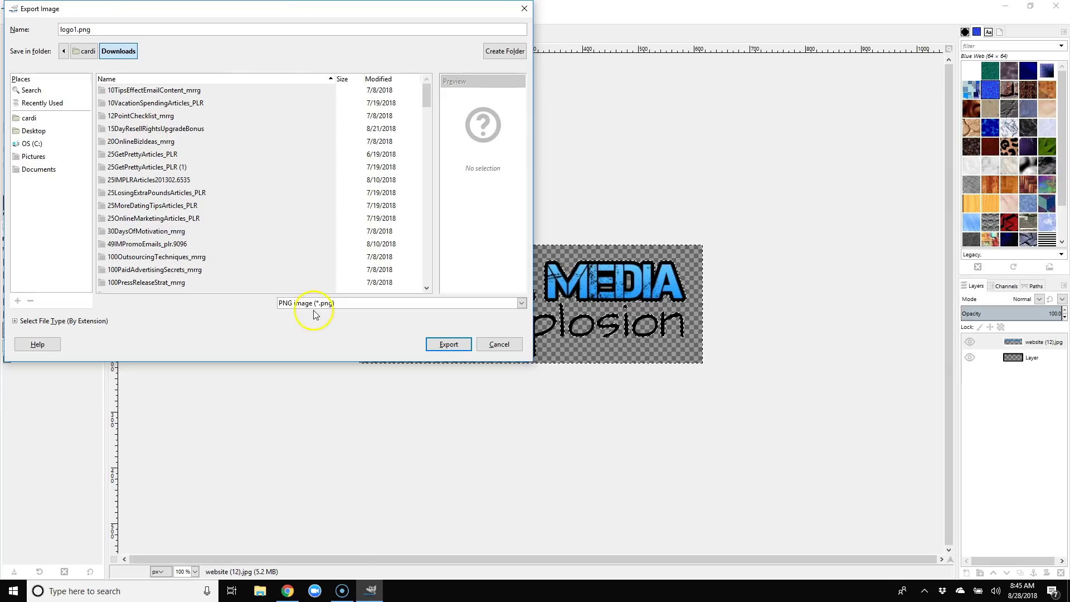
click(449, 345)
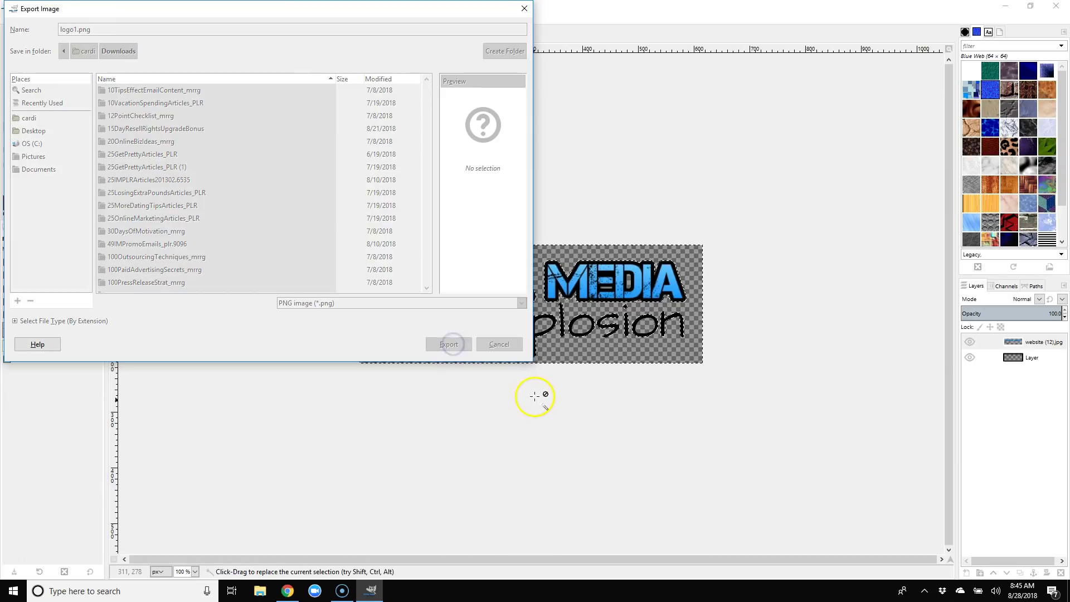
click(544, 419)
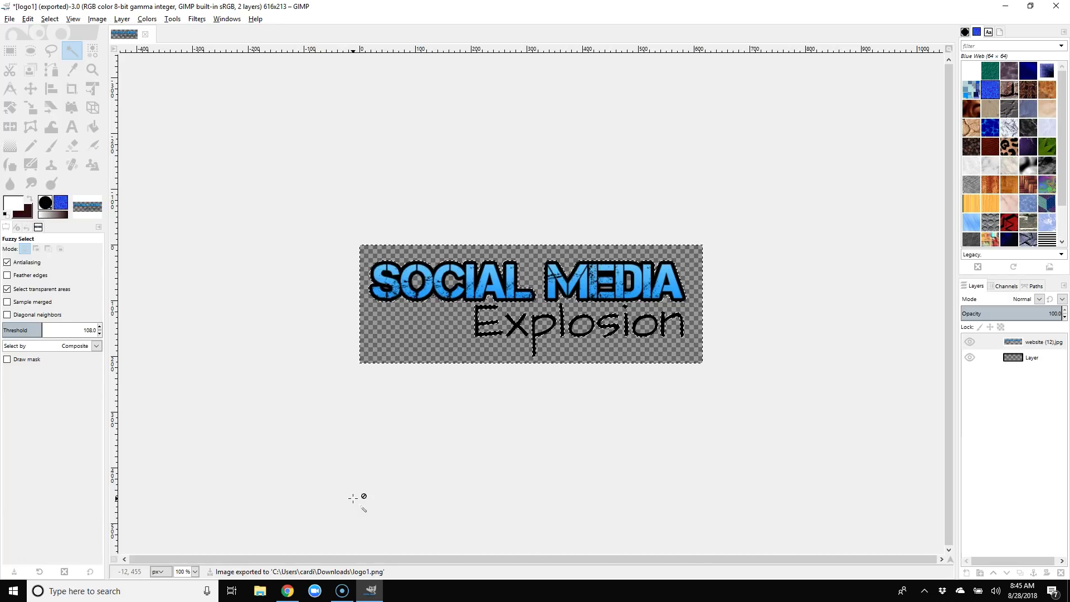
Switch to the Builderall page editor in Chrome and open the Training folder of the image repository
click(287, 591)
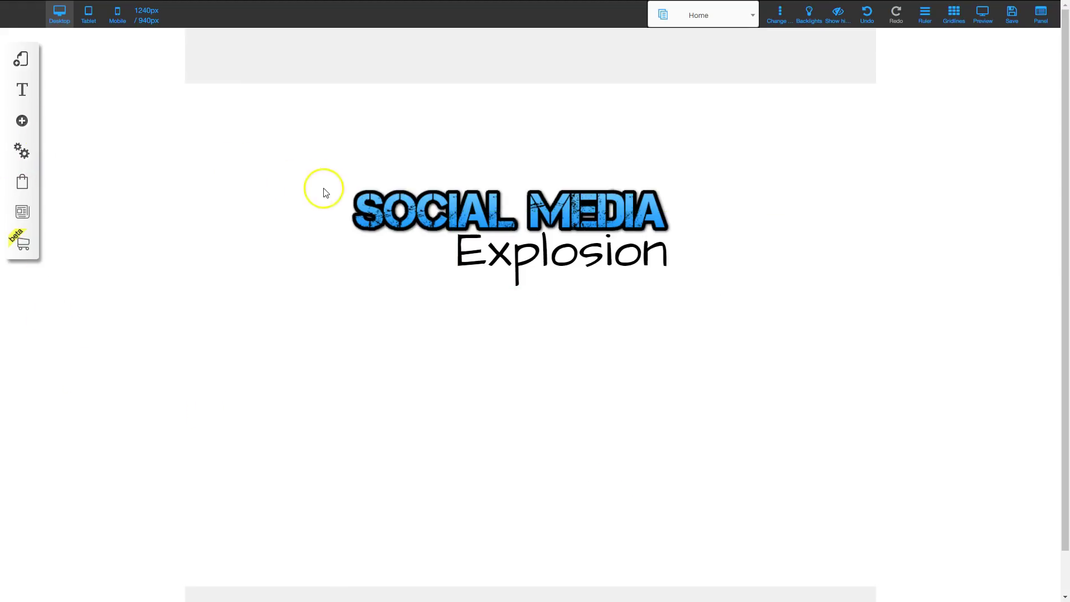
click(371, 200)
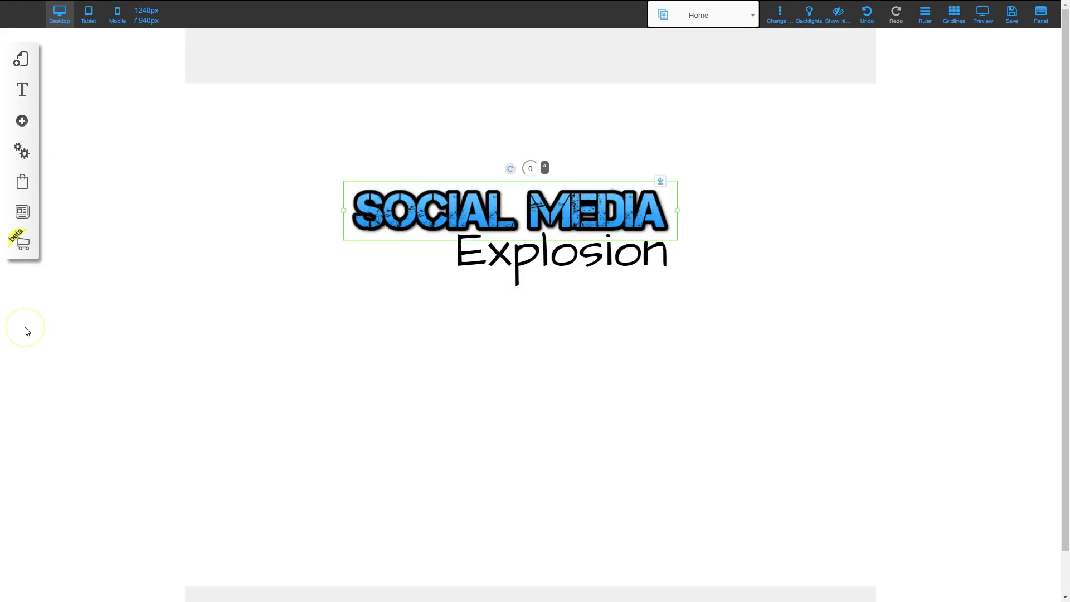
key(ctrl+c)
key(ctrl+v)
drag(350, 234, 368, 377)
click(391, 380)
click(481, 156)
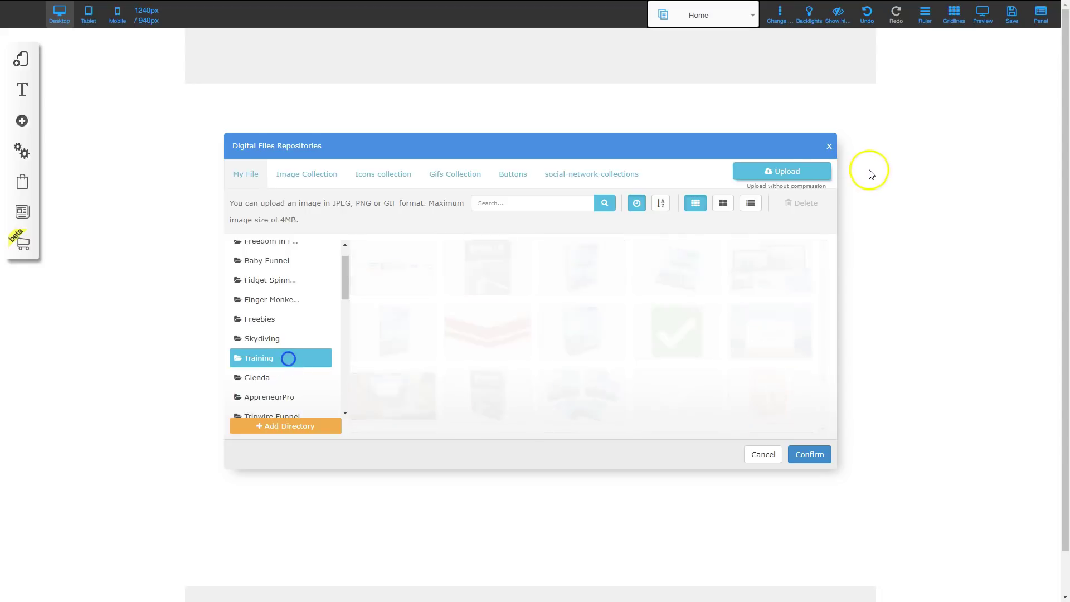
Upload logo1.png from the Downloads folder to the Training folder
click(786, 171)
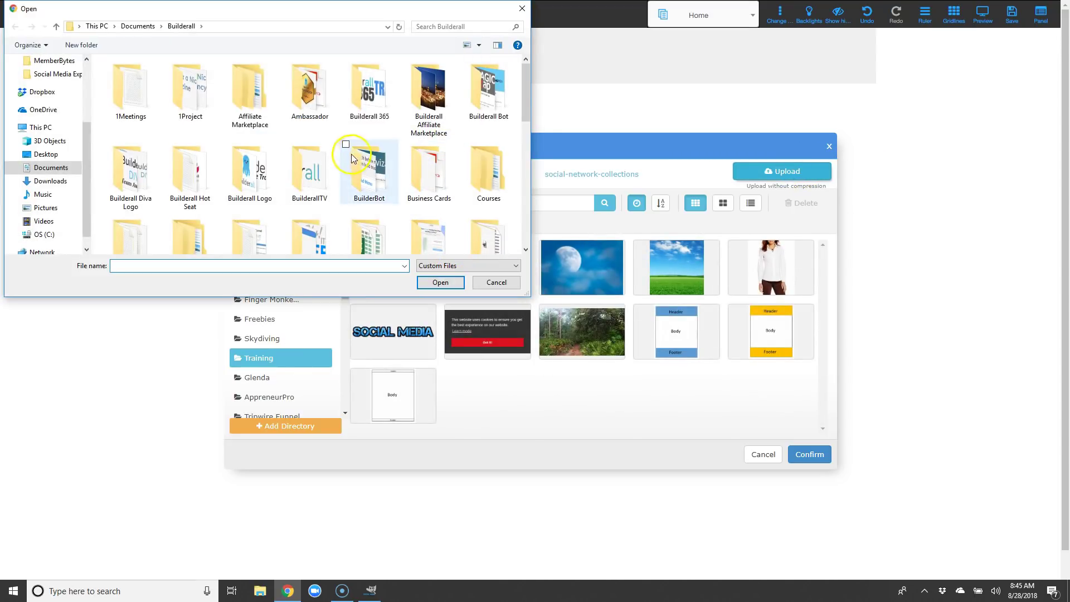
scroll(50, 124, up, 2)
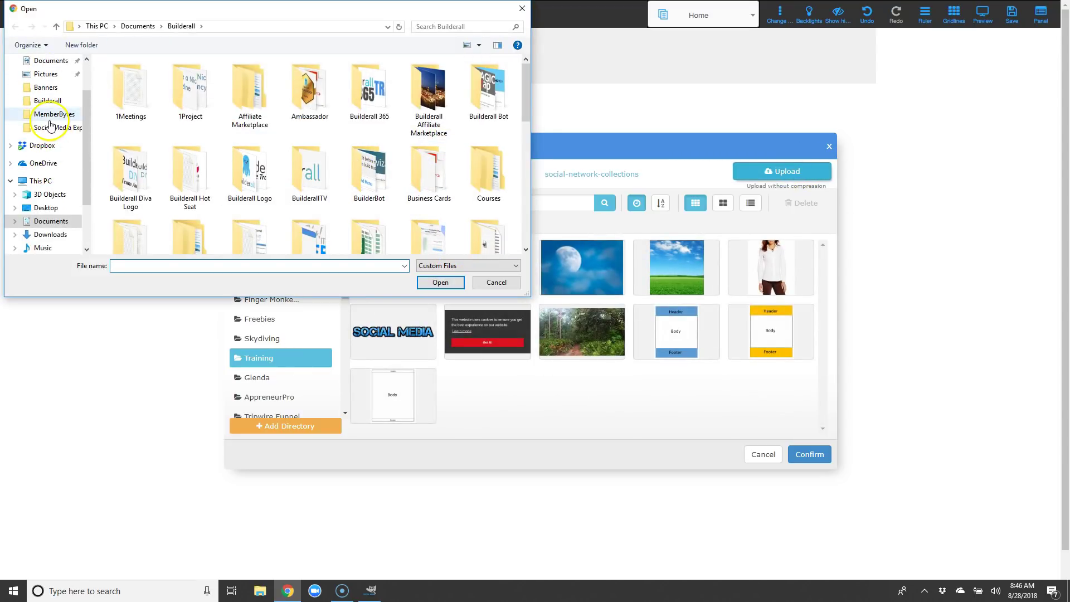
scroll(52, 114, up, 2)
click(50, 73)
click(185, 148)
scroll(184, 167, down, 15)
click(187, 203)
scroll(187, 200, down, 4)
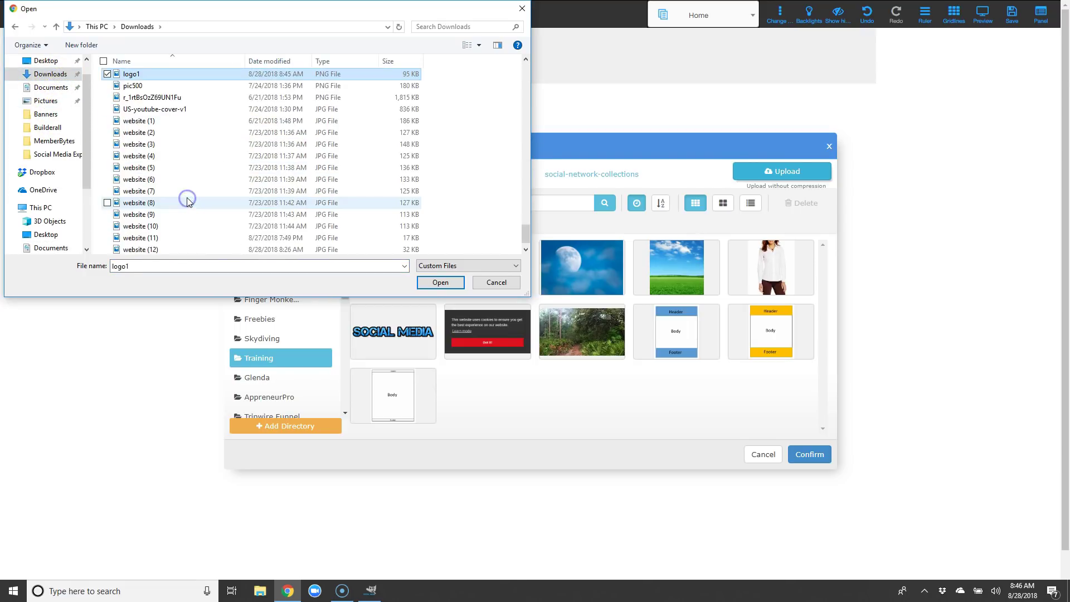
double_click(146, 76)
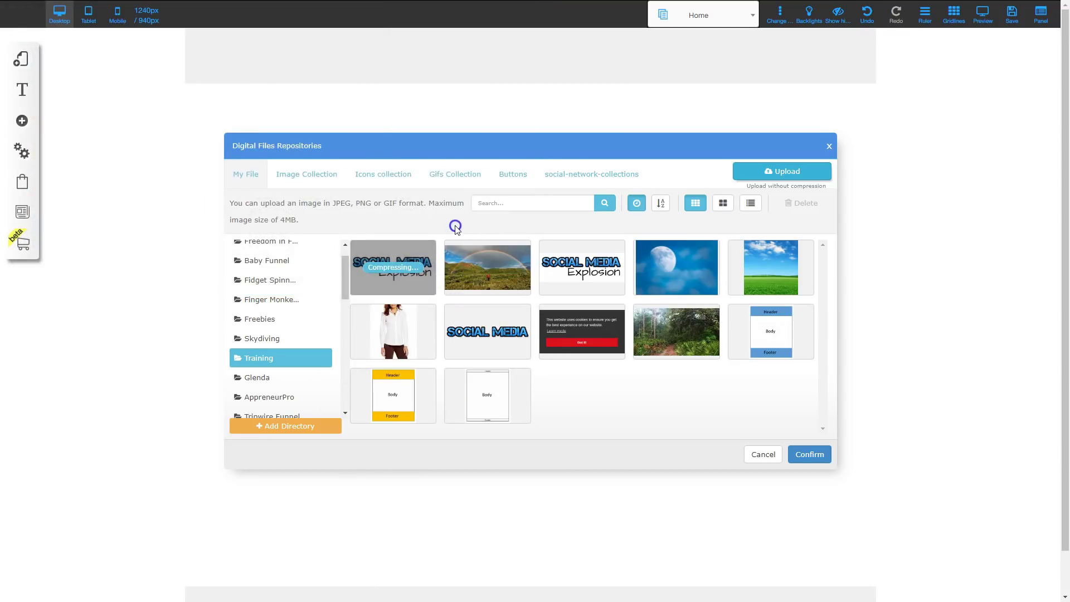
Insert the uploaded transparent logo on the page and position it below the original Social Media Explosion heading
click(416, 257)
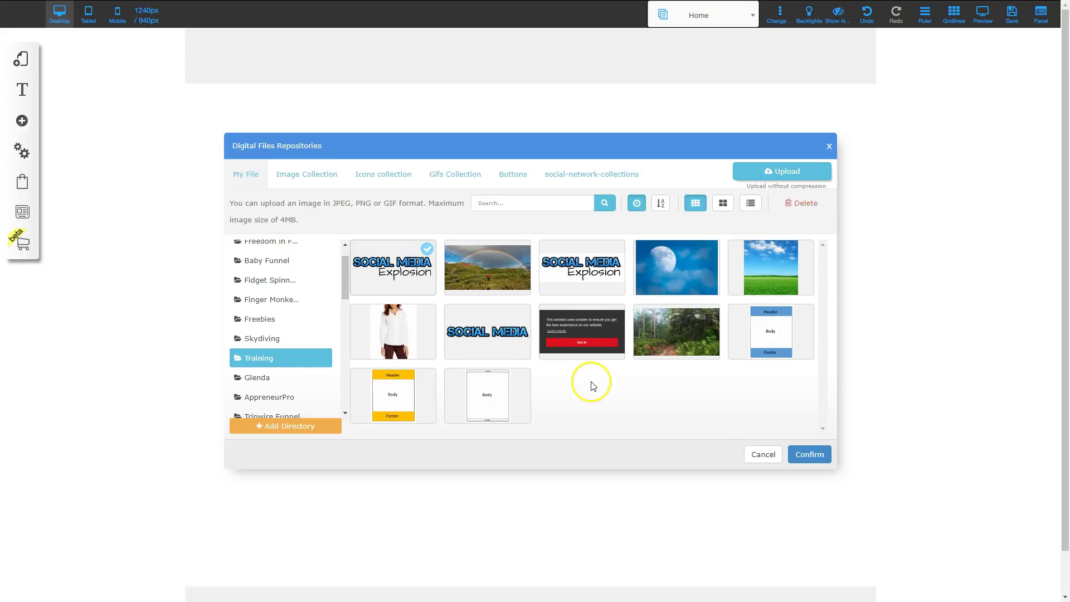
click(804, 455)
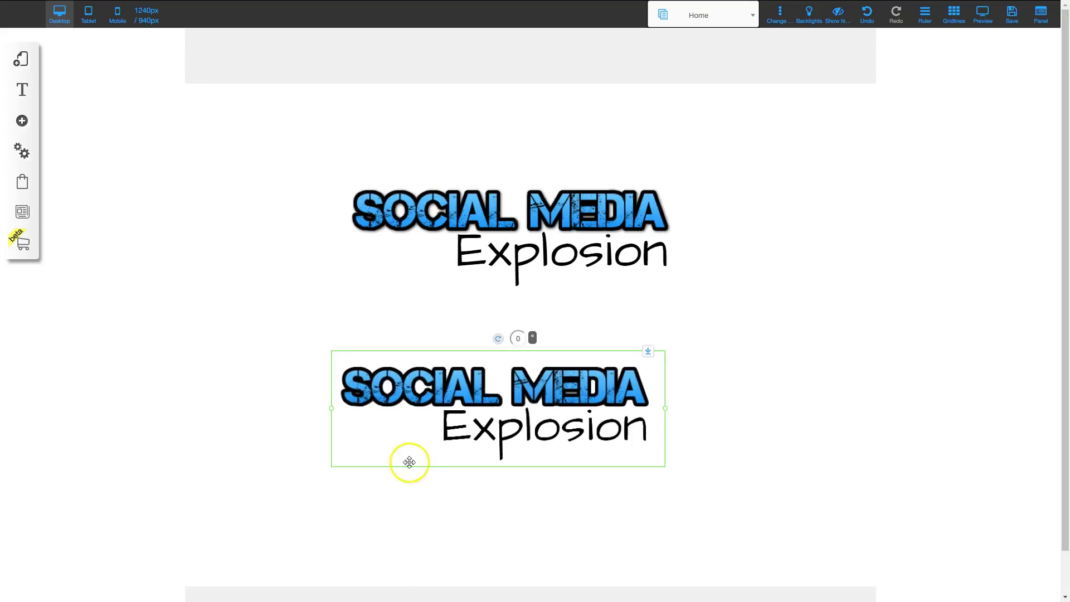
drag(437, 411, 489, 402)
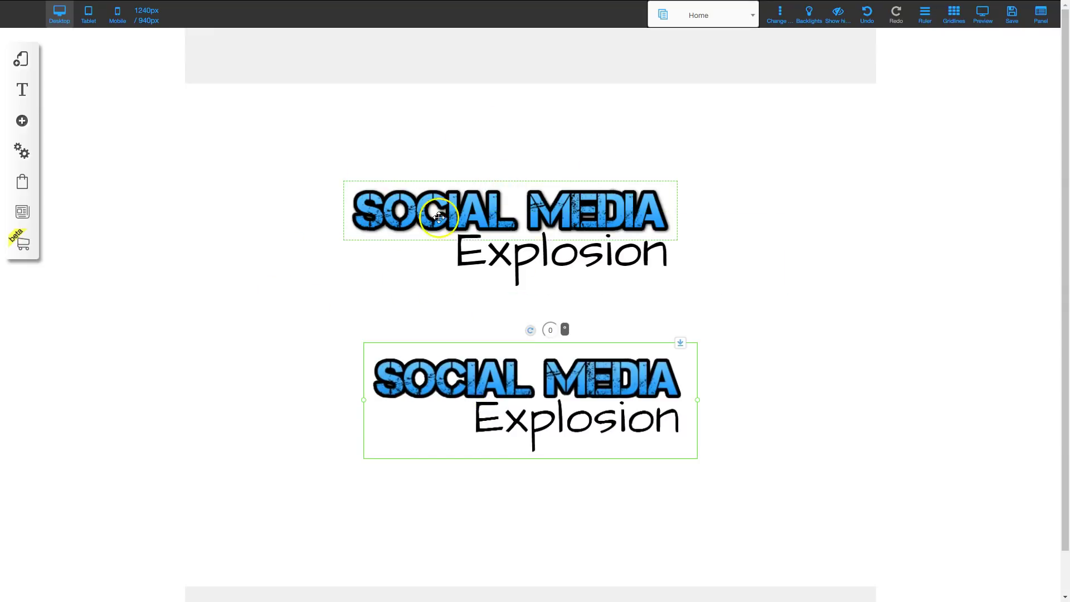
Move the transparent logo around the page and return it below the original Social Media Explosion heading
drag(471, 398, 572, 272)
drag(498, 153, 470, 393)
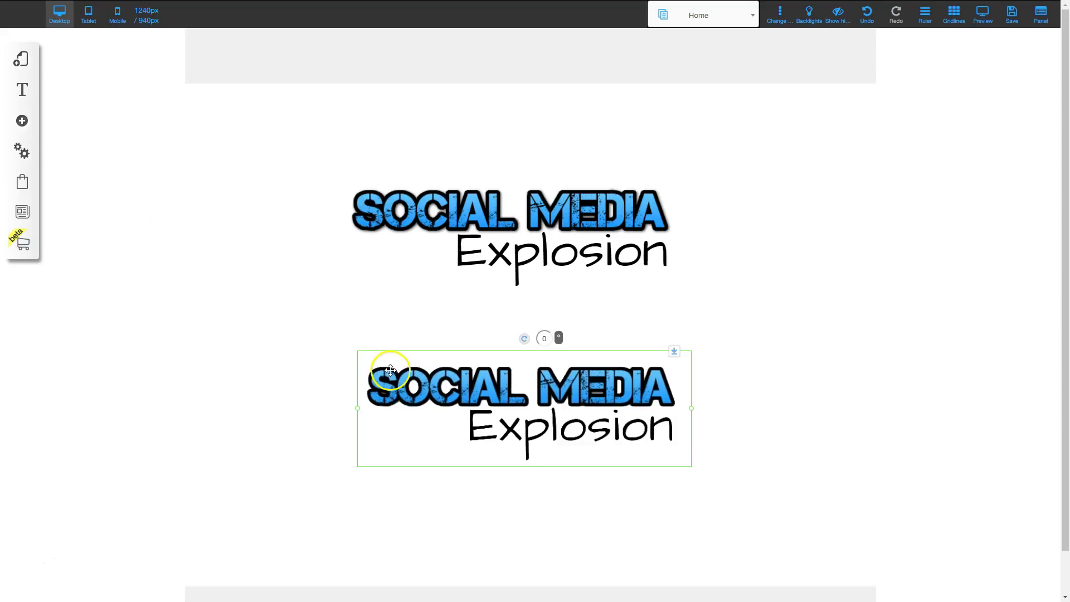
mouse_move(430, 396)
mouse_down()
mouse_move(441, 391)
mouse_move(394, 317)
mouse_move(407, 373)
mouse_move(438, 363)
mouse_move(430, 379)
mouse_up()
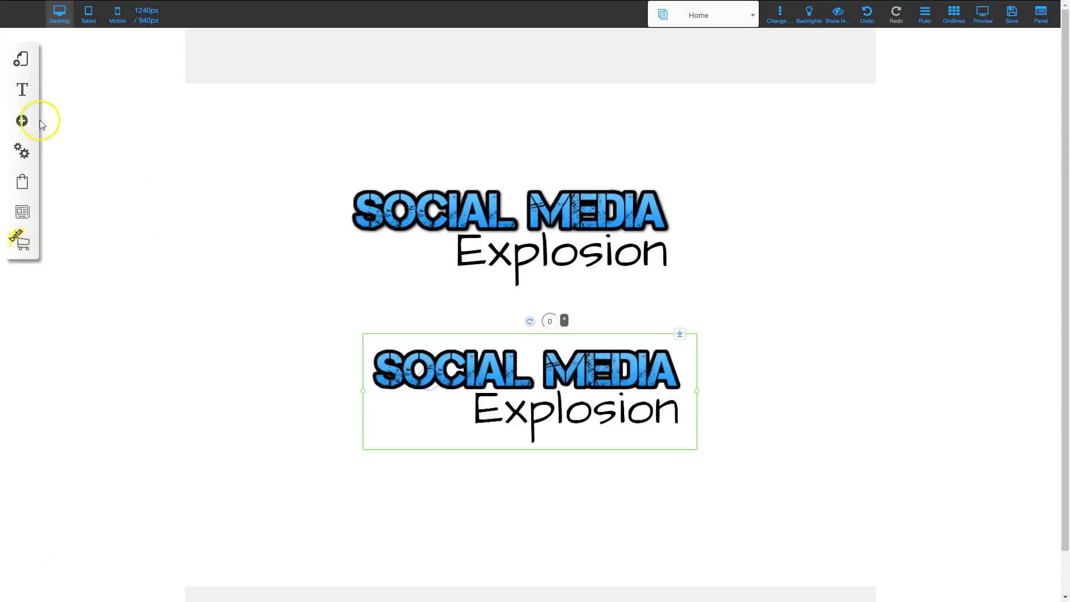
Add a blue rectangle from the simple boxes to the page over the original heading
click(23, 122)
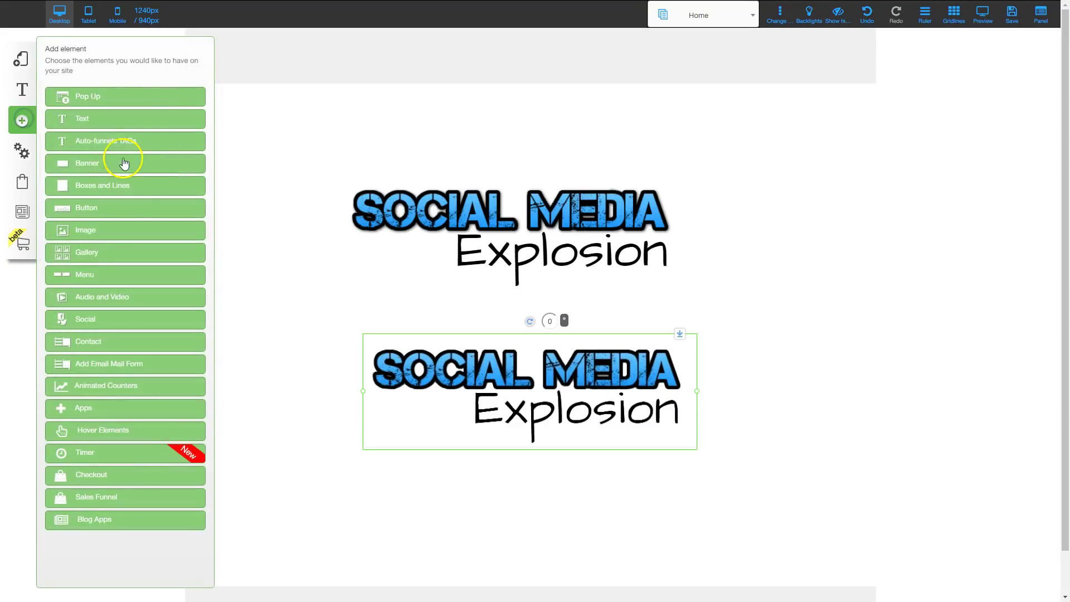
click(88, 180)
drag(163, 109, 482, 279)
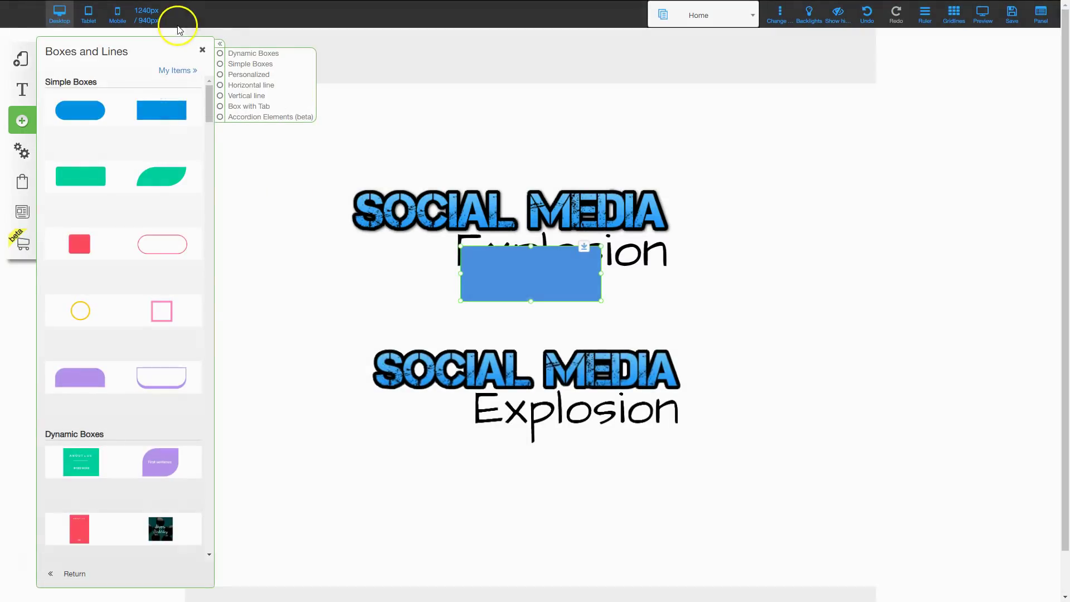
click(201, 52)
Enlarge the blue box to about 712 by 341 so it covers the original heading, and place the transparent logo on it
drag(462, 247, 204, 111)
drag(427, 158, 500, 168)
drag(520, 397, 483, 216)
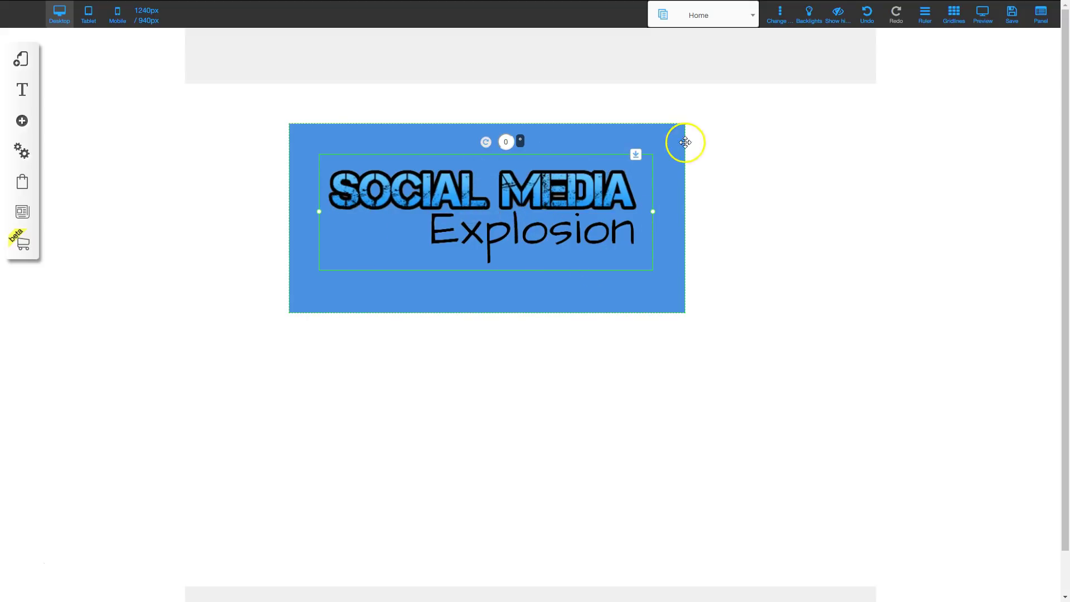
Change the background color of the box behind the logo to bright yellow
click(669, 136)
right_click(669, 139)
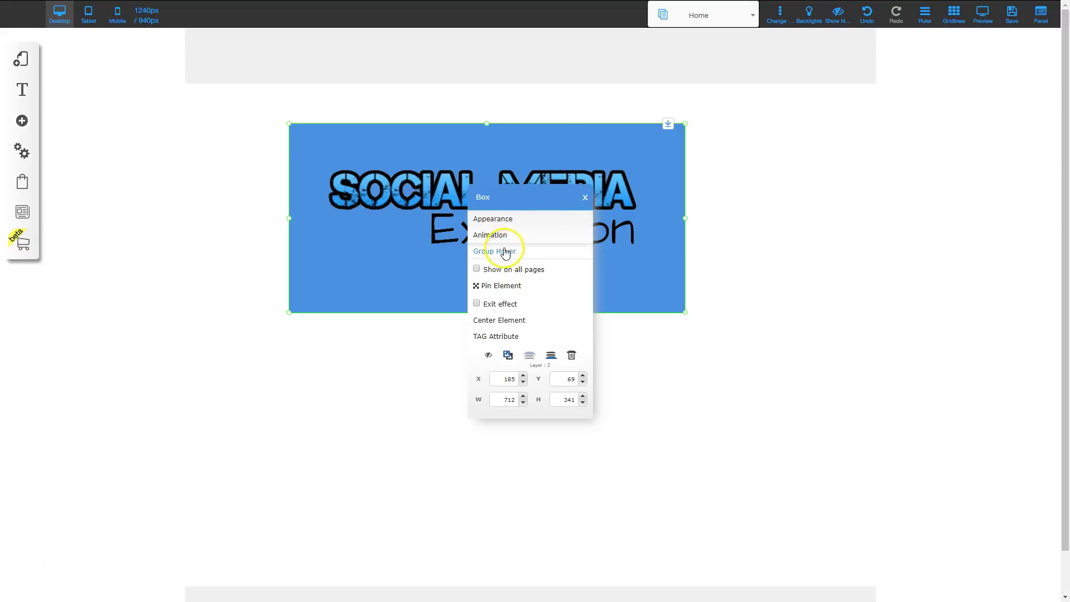
click(504, 218)
click(179, 181)
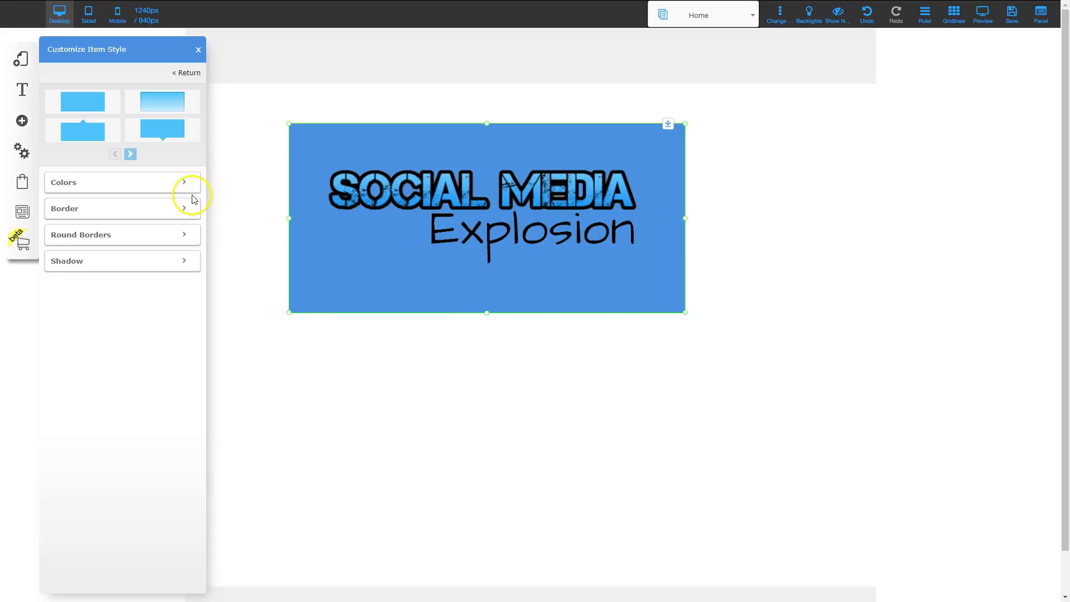
click(182, 245)
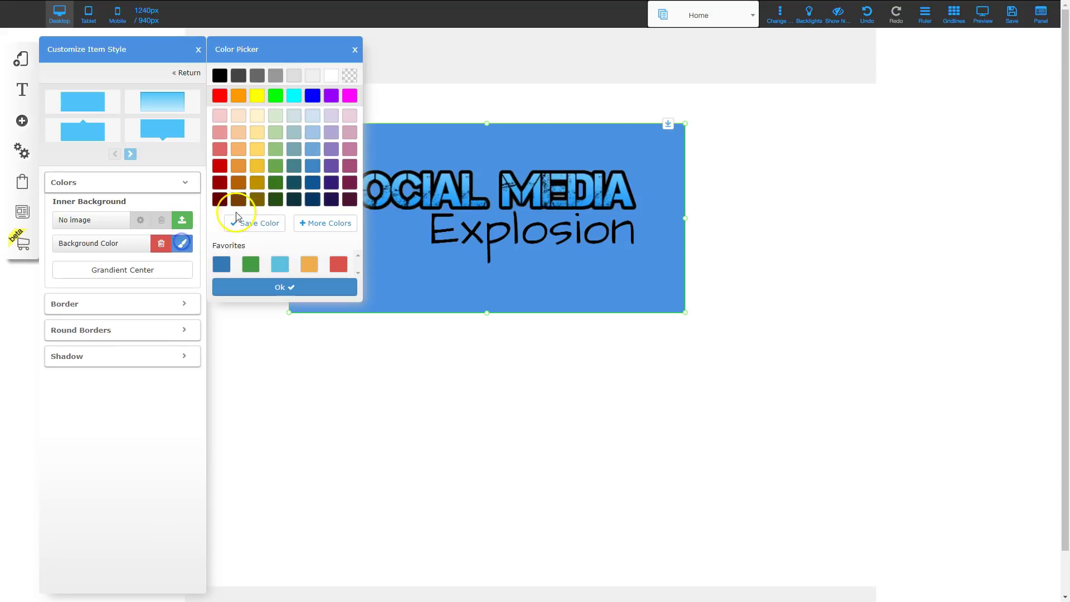
click(257, 95)
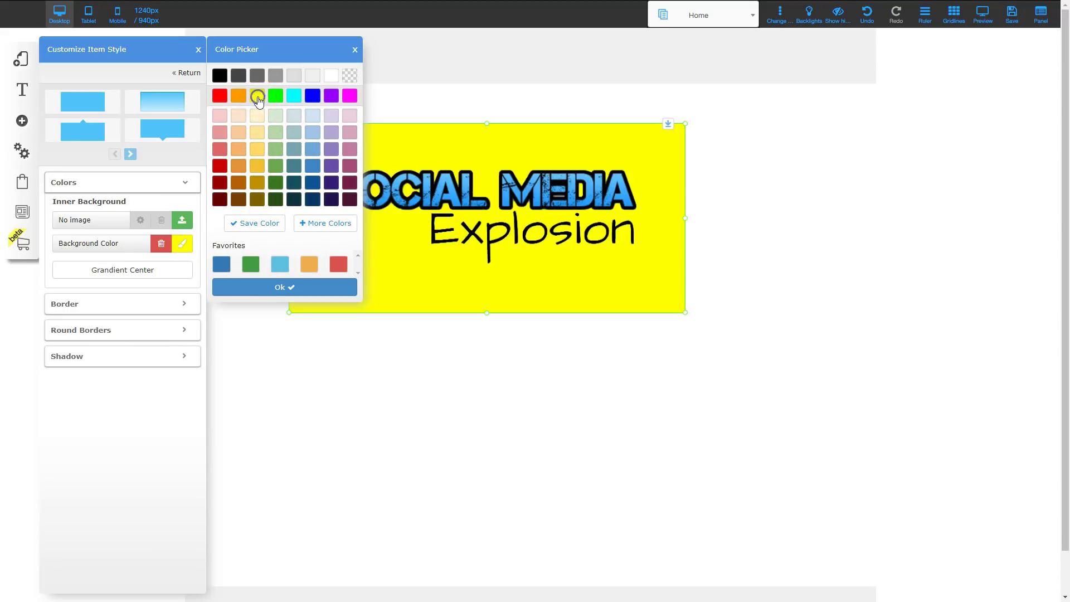
click(200, 52)
Reposition the transparent logo slightly within the yellow box
mouse_move(474, 222)
mouse_down()
mouse_move(461, 234)
mouse_move(477, 237)
mouse_move(473, 223)
mouse_up()
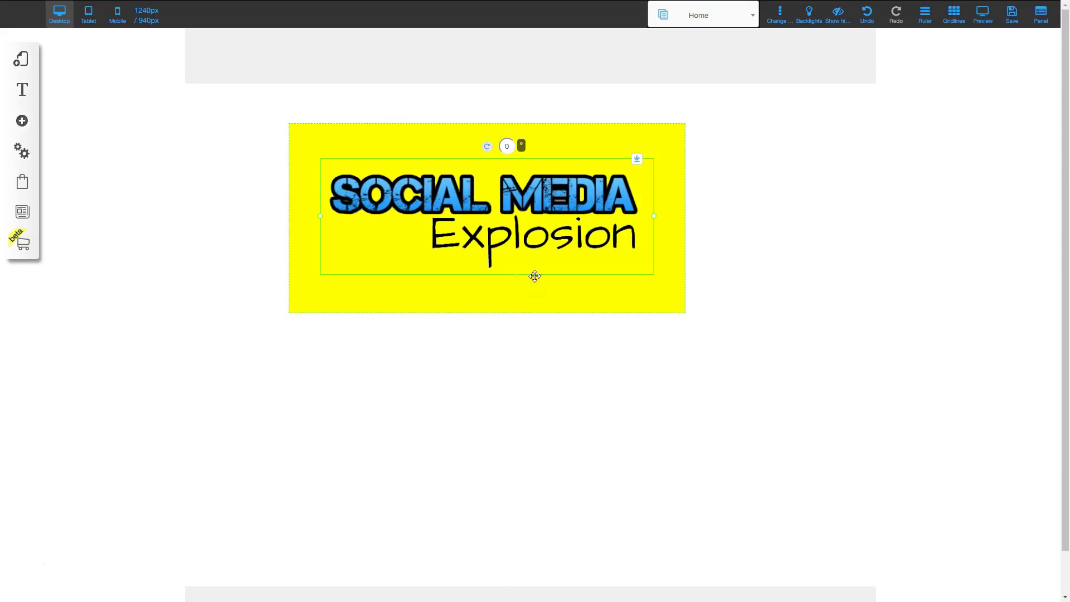
mouse_move(495, 206)
mouse_down()
mouse_move(487, 186)
mouse_move(528, 198)
mouse_move(503, 206)
mouse_up()
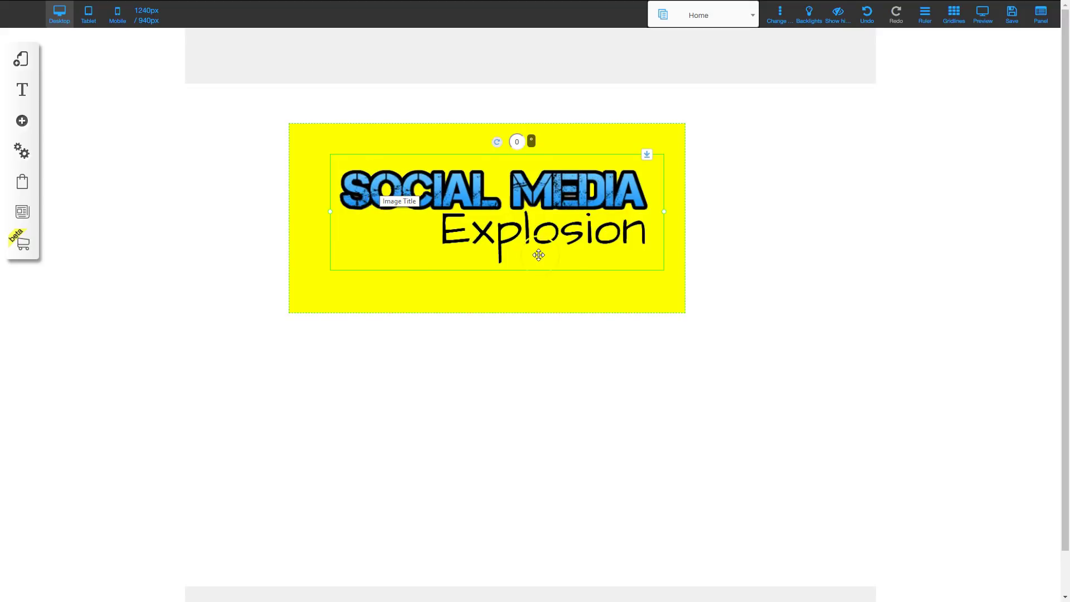
click(450, 281)
click(450, 286)
click(512, 365)
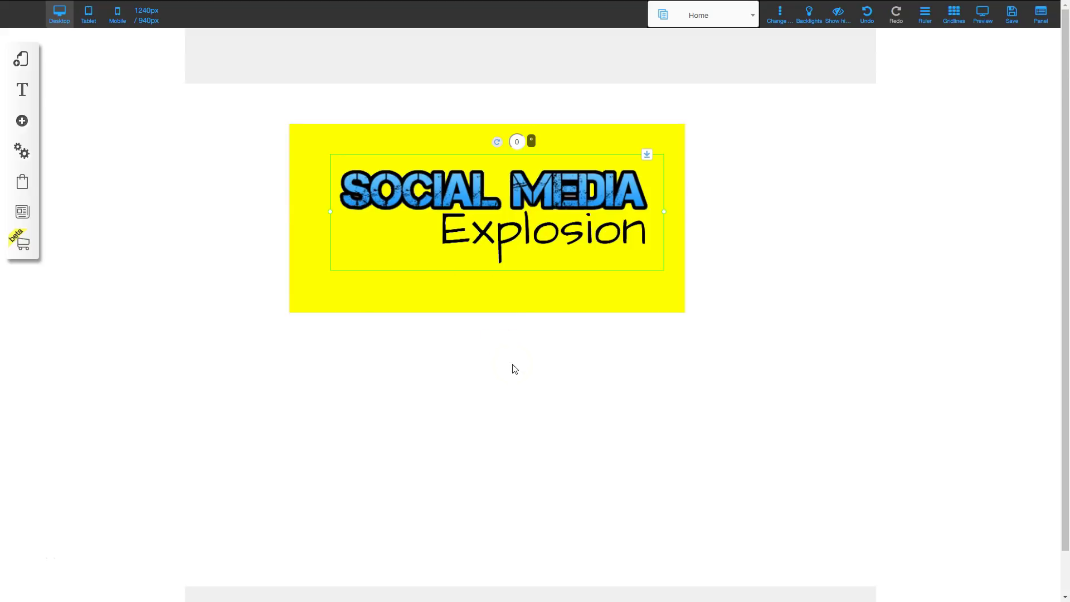